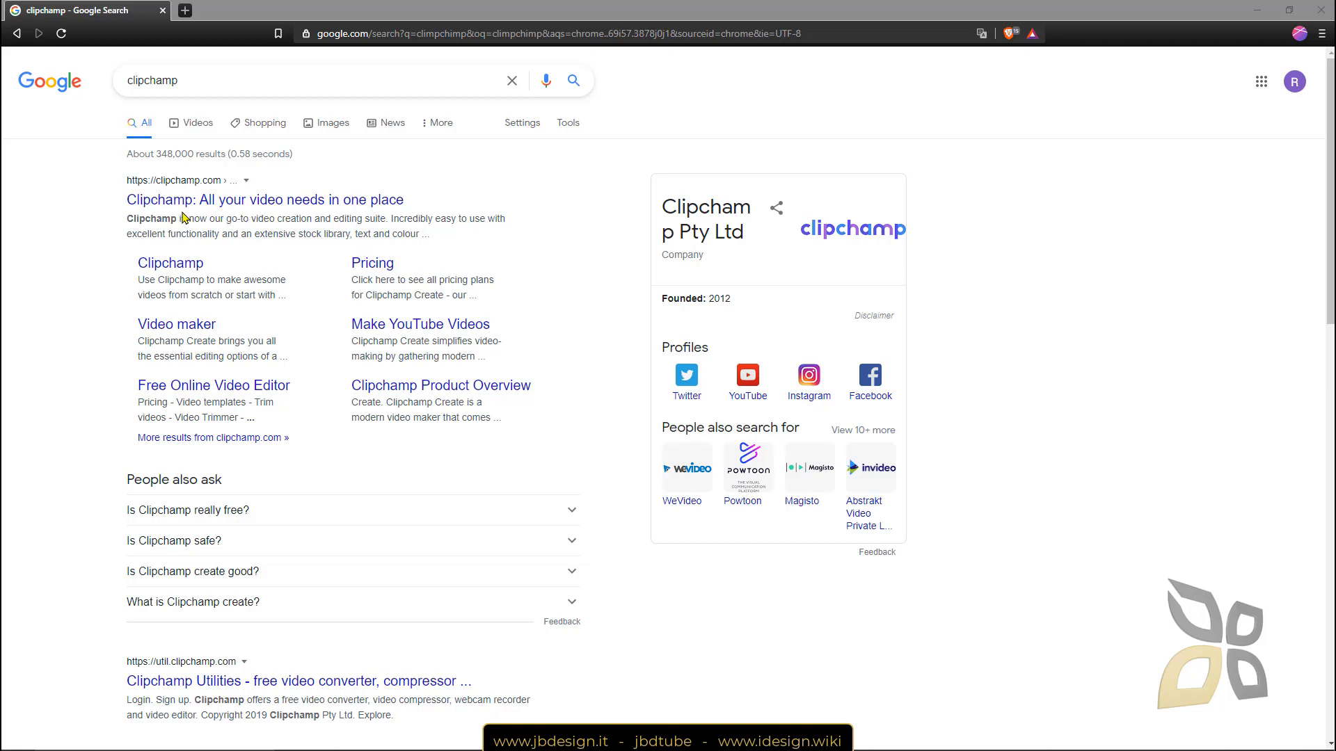
Open clipchamp.com from the search results and open its Pricing page in a new tab.
{"action": "left_click", "coordinate": [210, 202]}
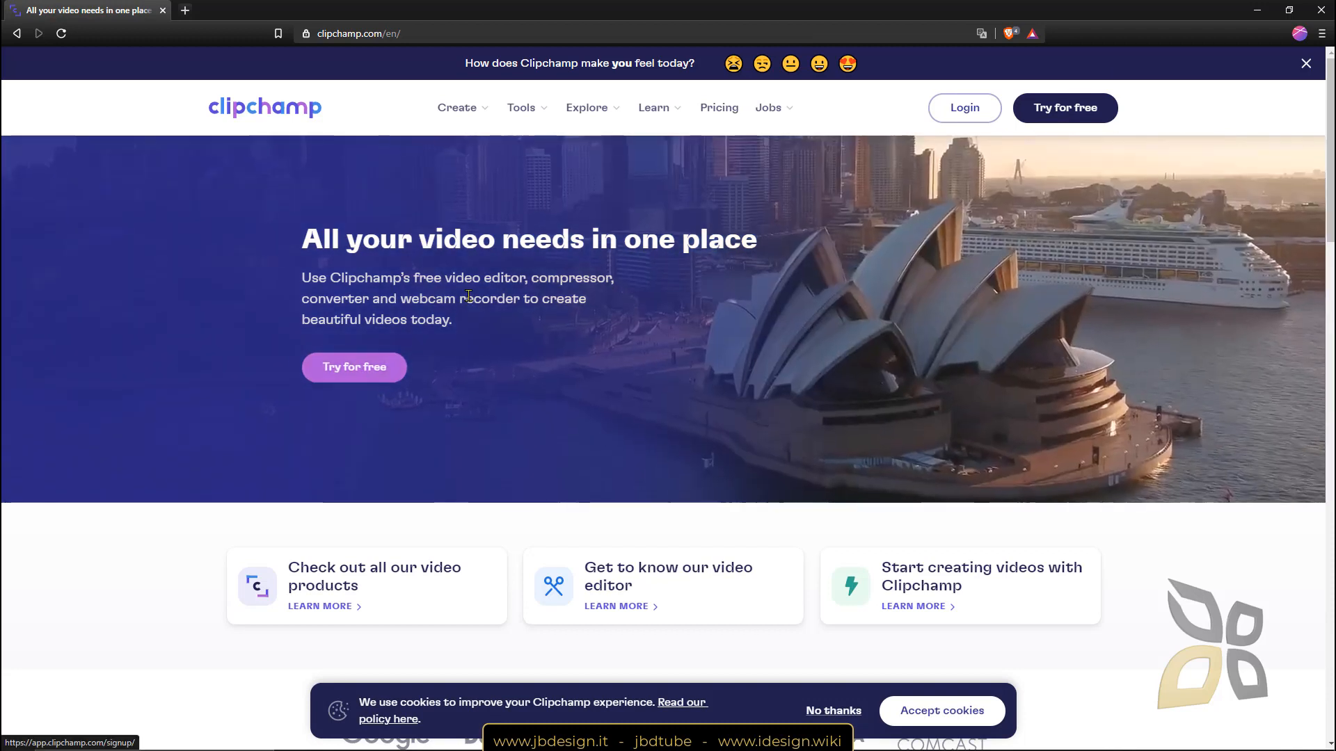
{"action": "right_click", "coordinate": [729, 117]}
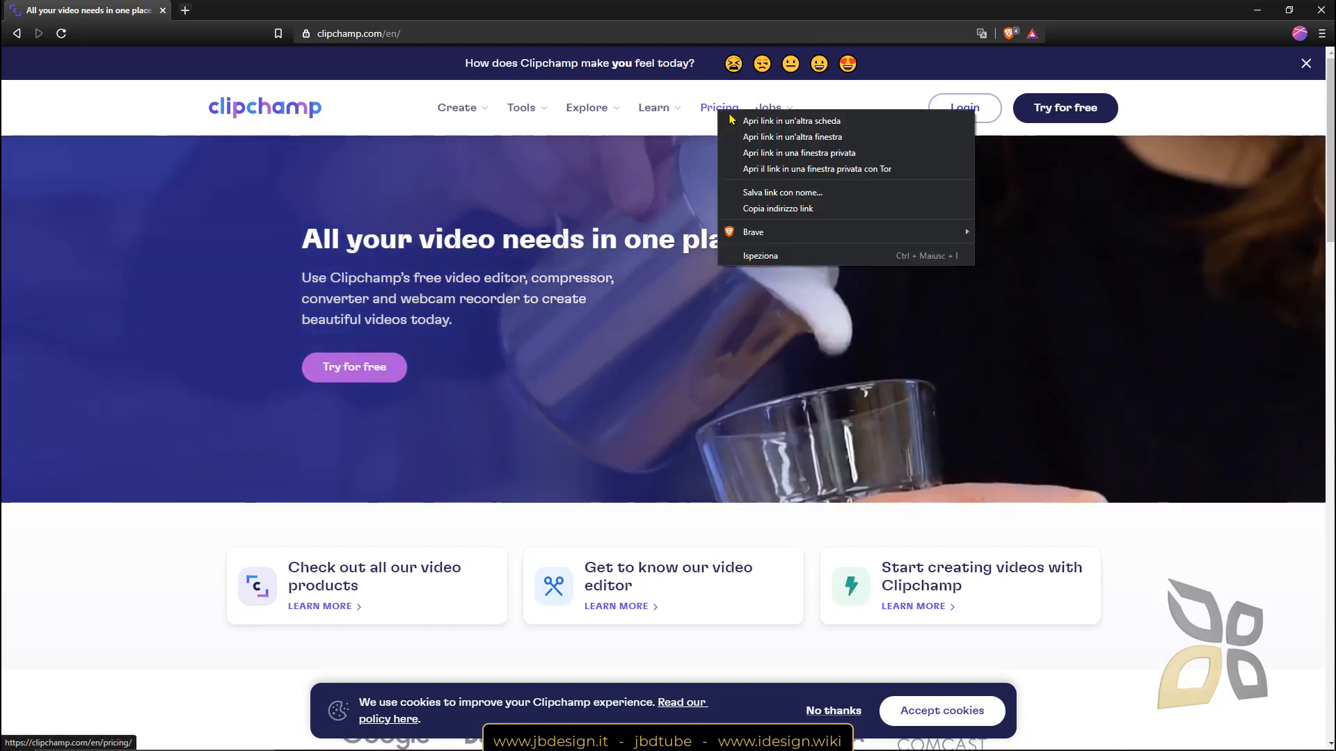
{"action": "left_click", "coordinate": [766, 120]}
Show the Pricing plan cards and highlight the Basic plan's '480p exports (SD)' line.
{"action": "left_click", "coordinate": [229, 10]}
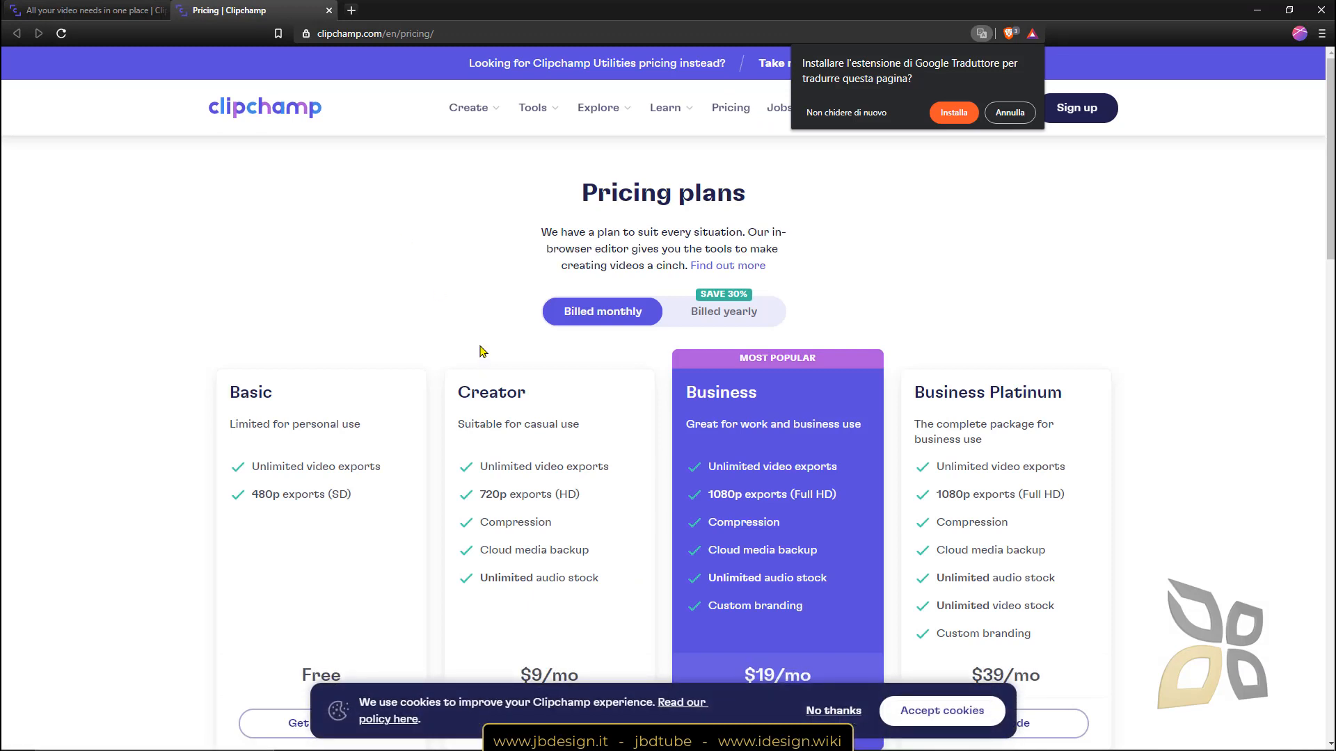
{"action": "scroll", "coordinate": [482, 351], "scroll_direction": "down", "scroll_amount": 4}
{"action": "scroll", "coordinate": [327, 368], "scroll_direction": "up", "scroll_amount": 1}
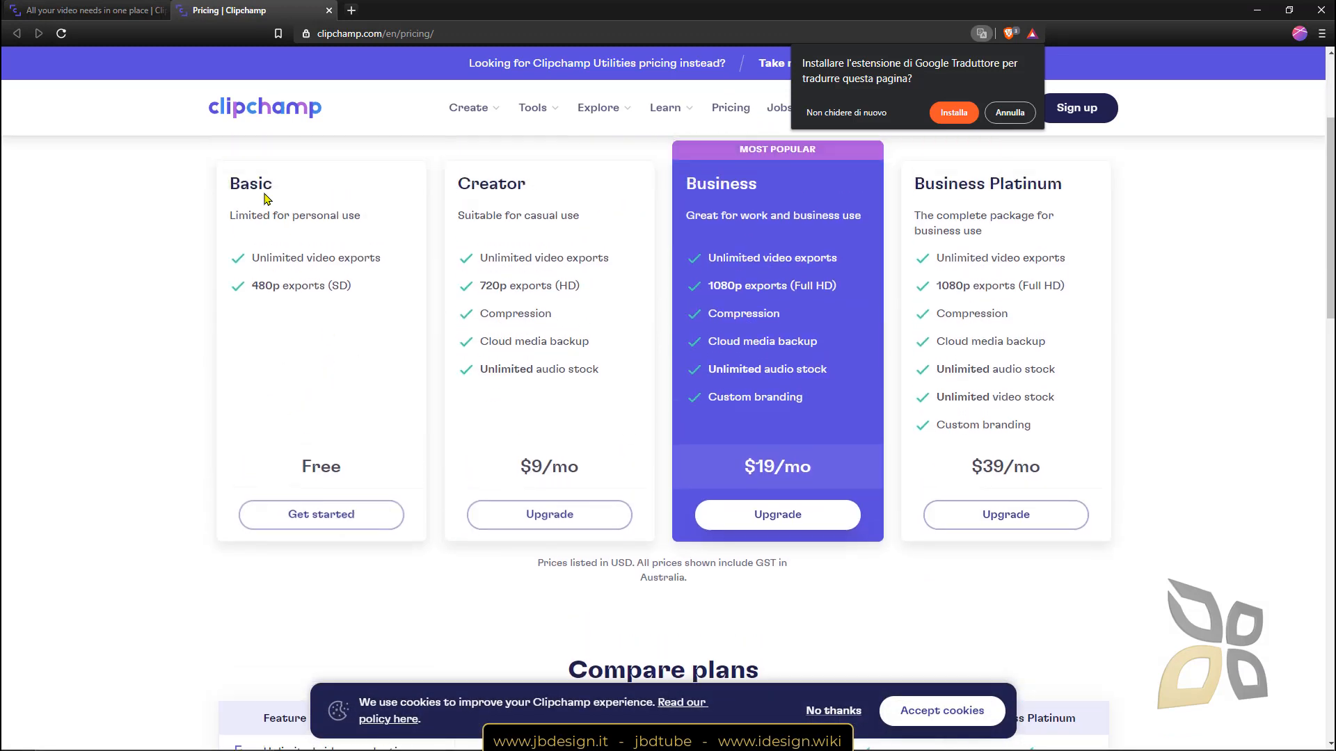
{"action": "left_click_drag", "start_coordinate": [240, 183], "coordinate": [345, 247]}
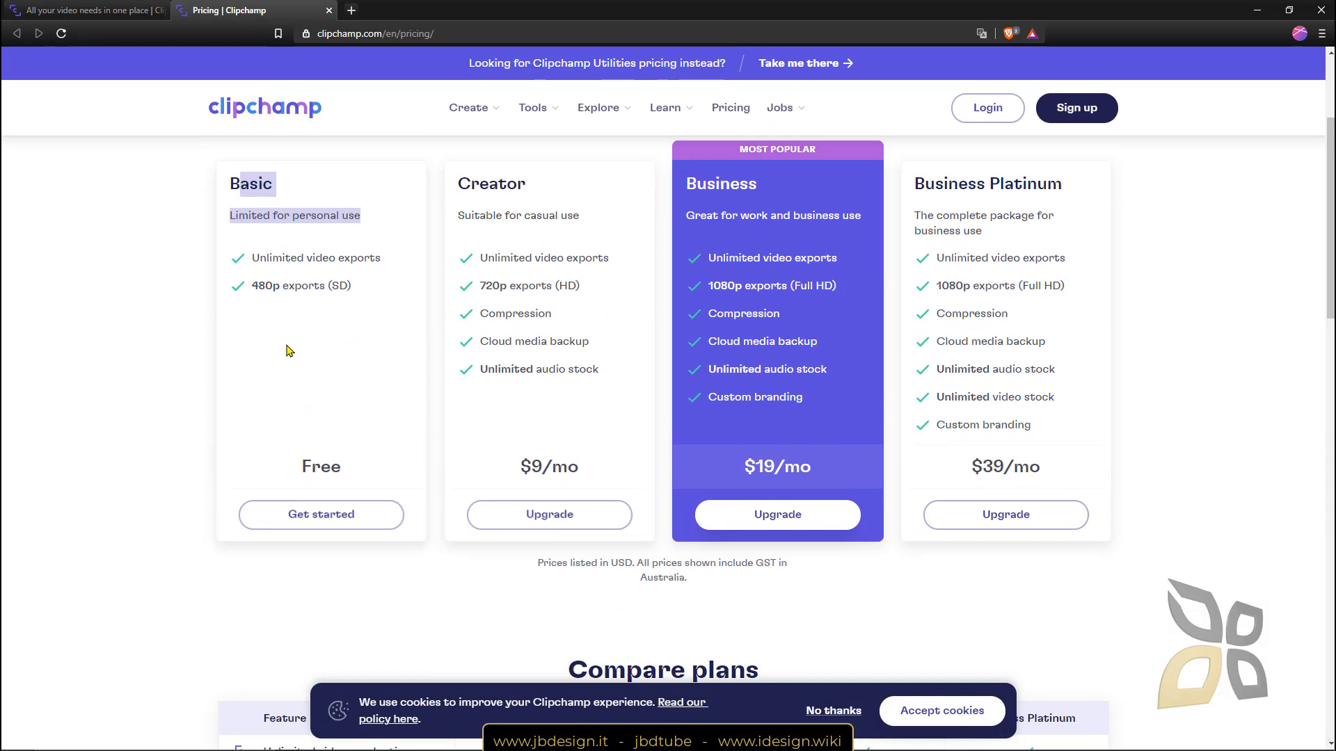
{"action": "left_click", "coordinate": [296, 314]}
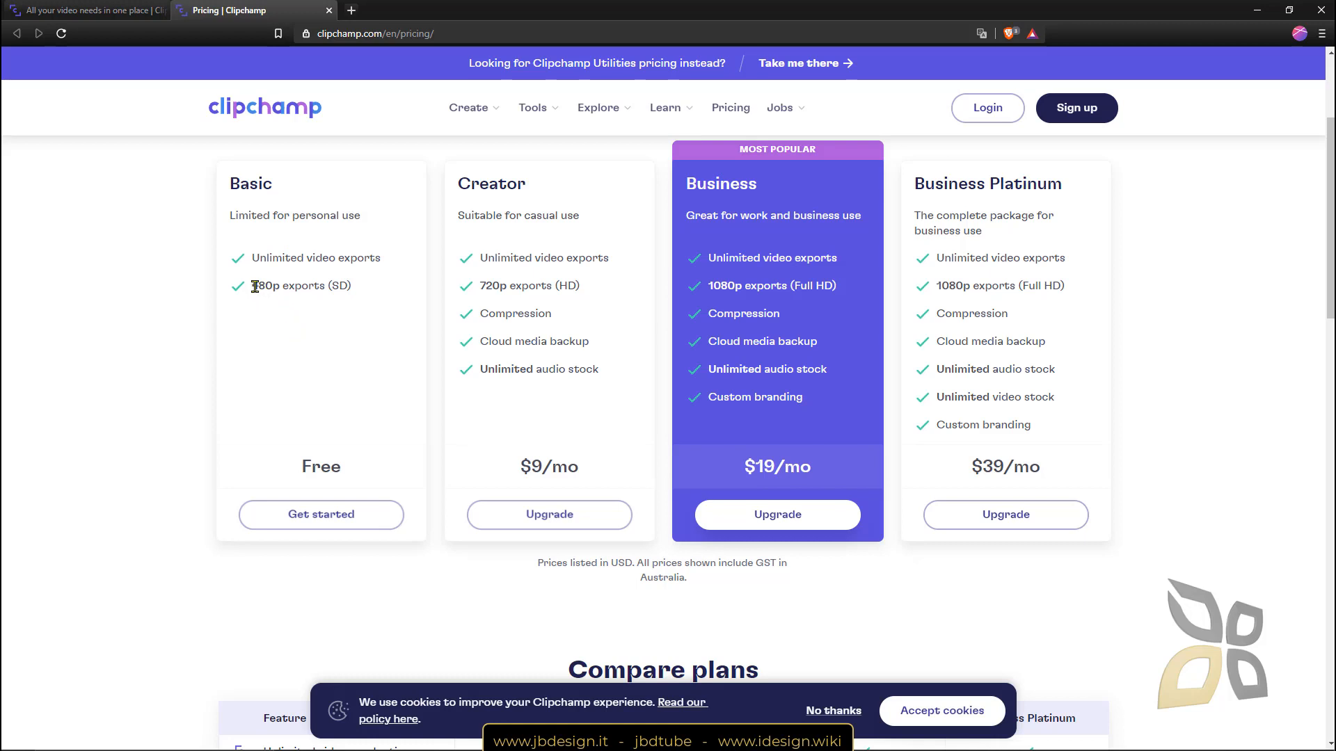
{"action": "left_click_drag", "start_coordinate": [255, 287], "coordinate": [280, 287]}
{"action": "left_click", "coordinate": [287, 283]}
{"action": "triple_click", "coordinate": [288, 283]}
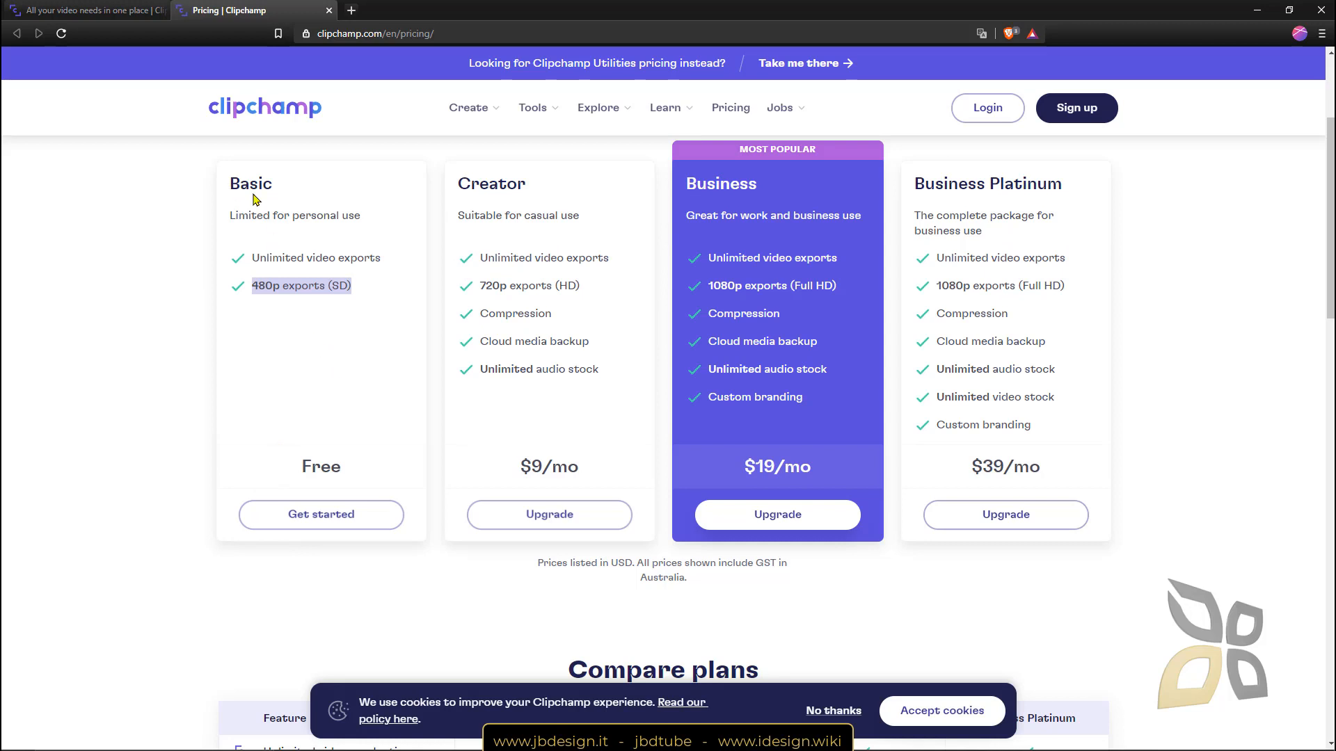
{"action": "scroll", "coordinate": [334, 352], "scroll_direction": "up", "scroll_amount": 1}
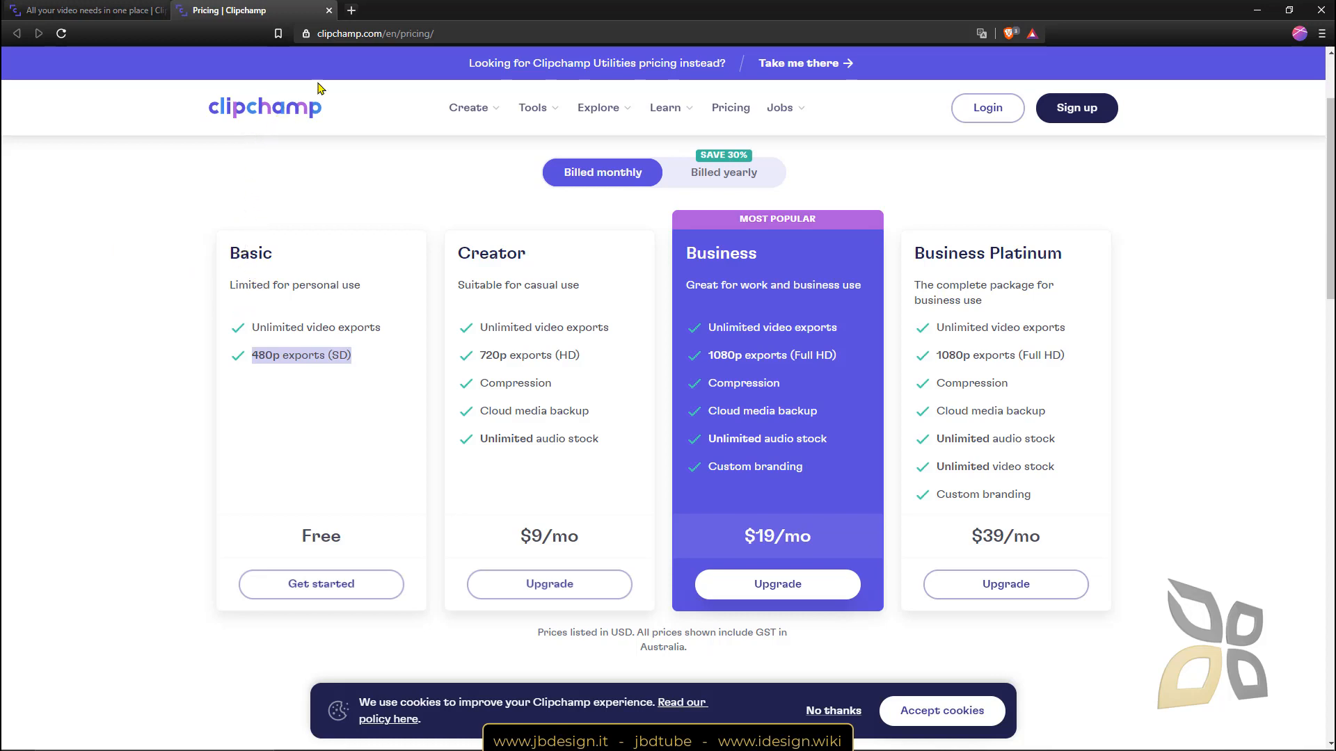
Search the web for 'jbdtube' in a new tab and open its YouTube channel.
{"action": "left_click", "coordinate": [351, 10]}
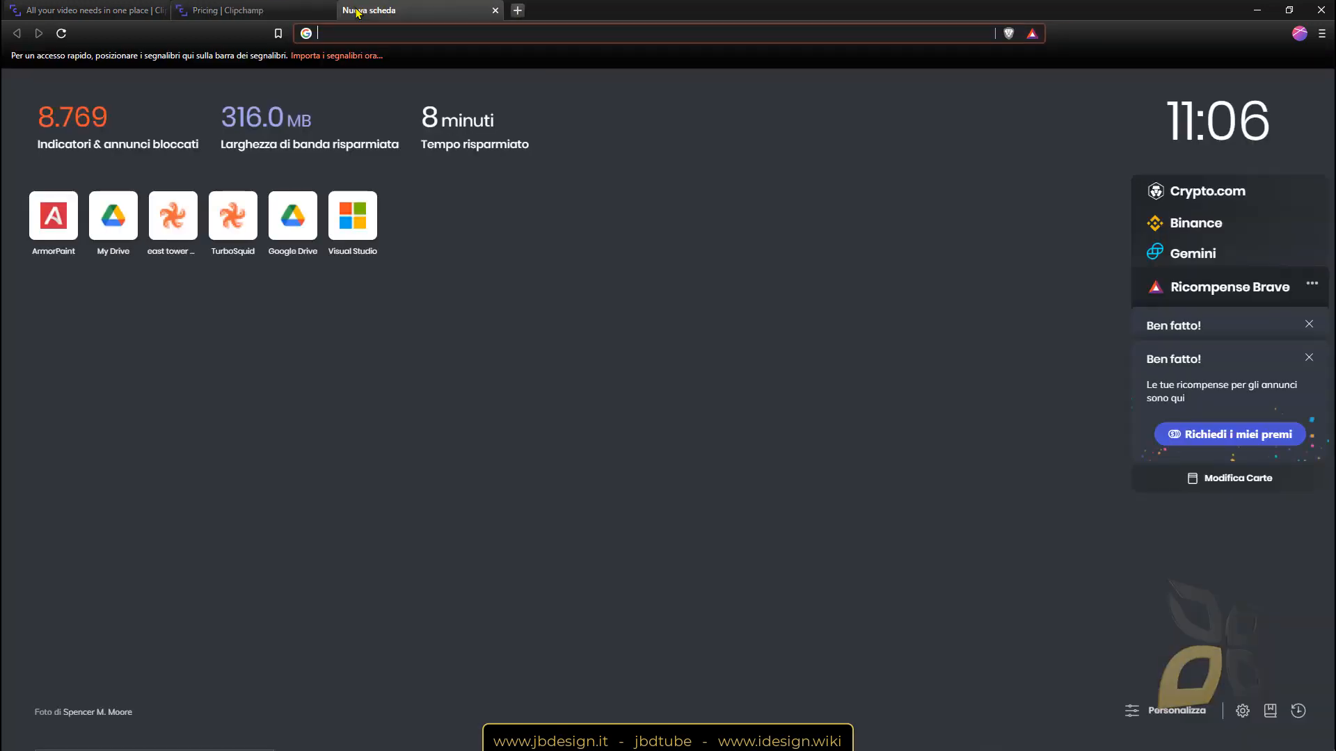
{"action": "type", "text": "jbdtube"}
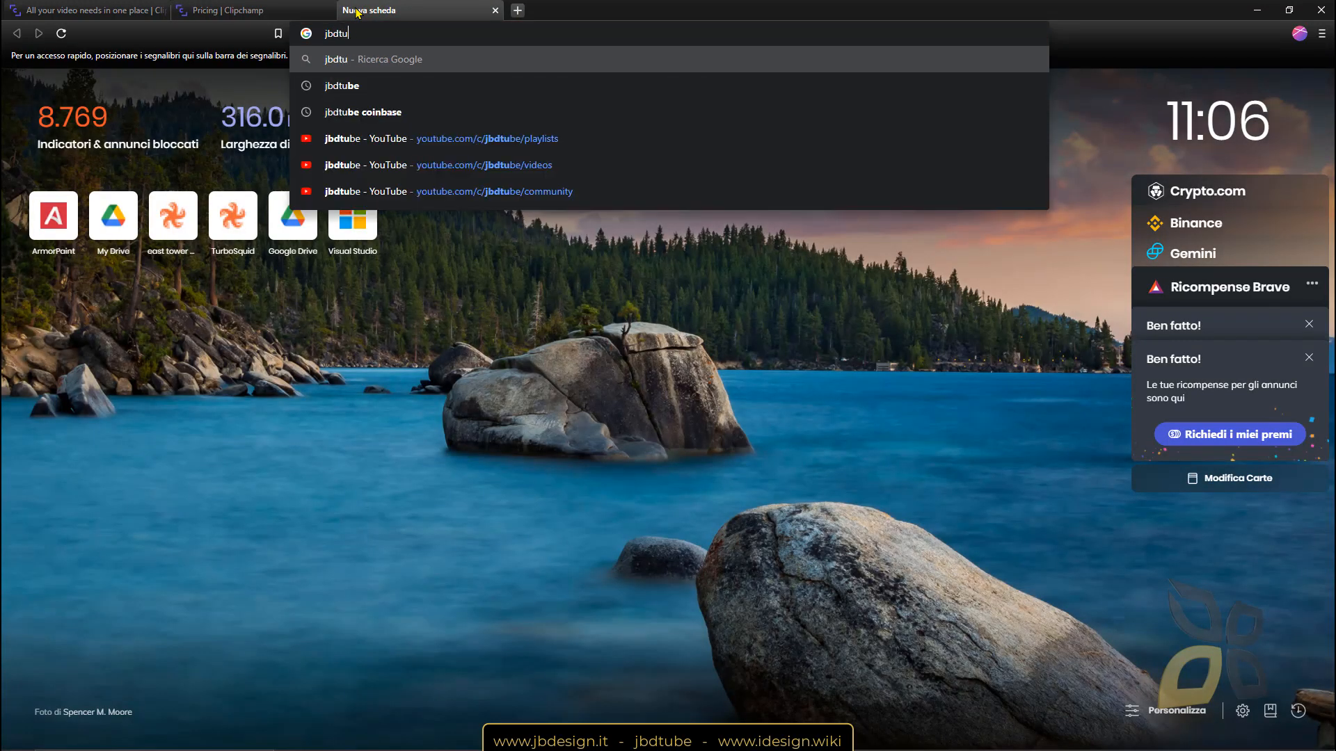
{"action": "key", "text": "Return"}
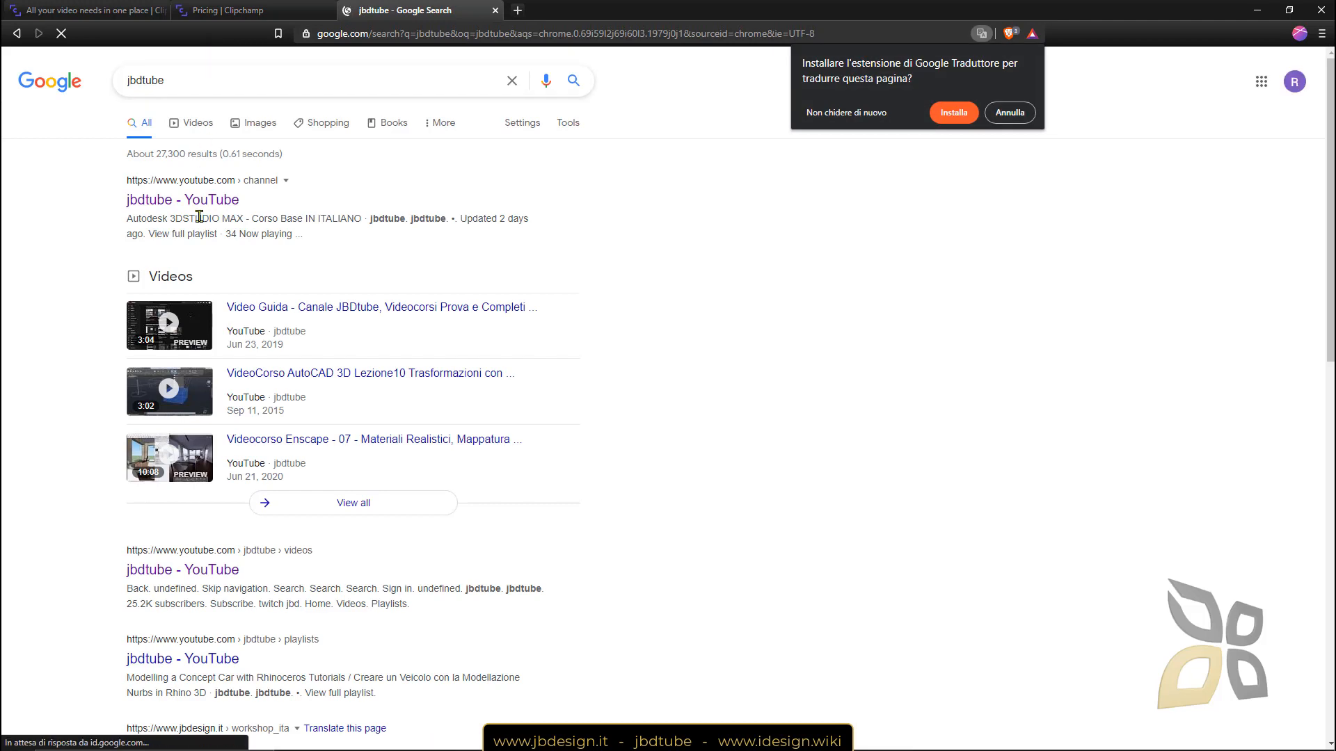
{"action": "left_click", "coordinate": [188, 204]}
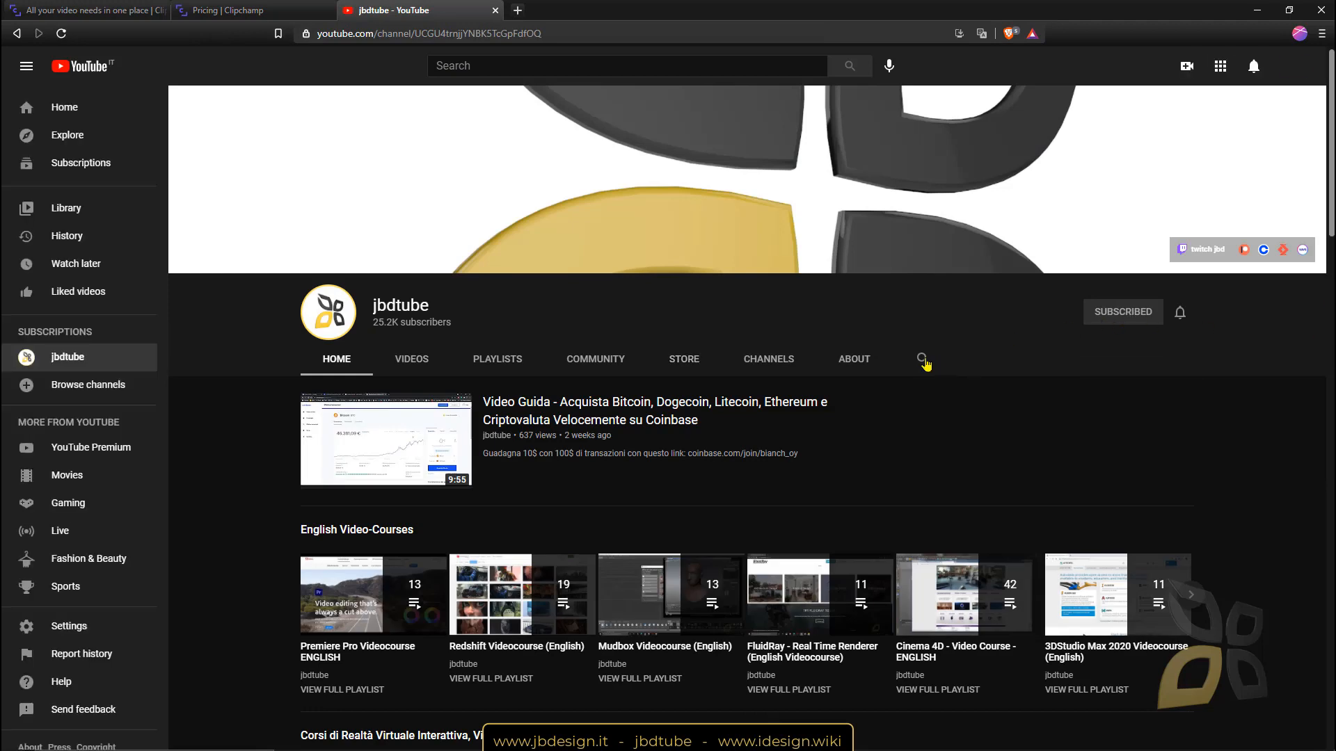
Search the channel for 'premiere pro videocourse', view its playlists, then return to Pricing.
{"action": "left_click", "coordinate": [922, 359]}
{"action": "type", "text": "preime"}
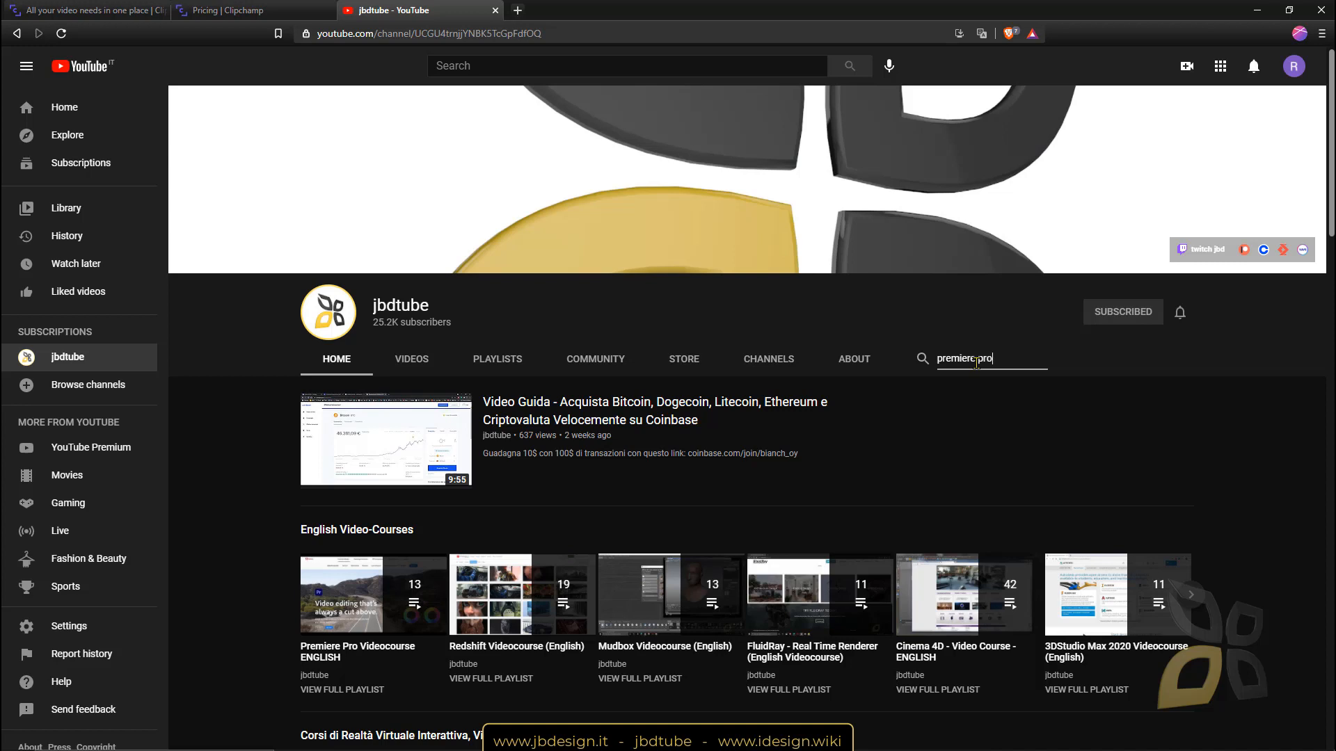
{"action": "type", "text": "re pro videocourse"}
{"action": "key", "text": "Return"}
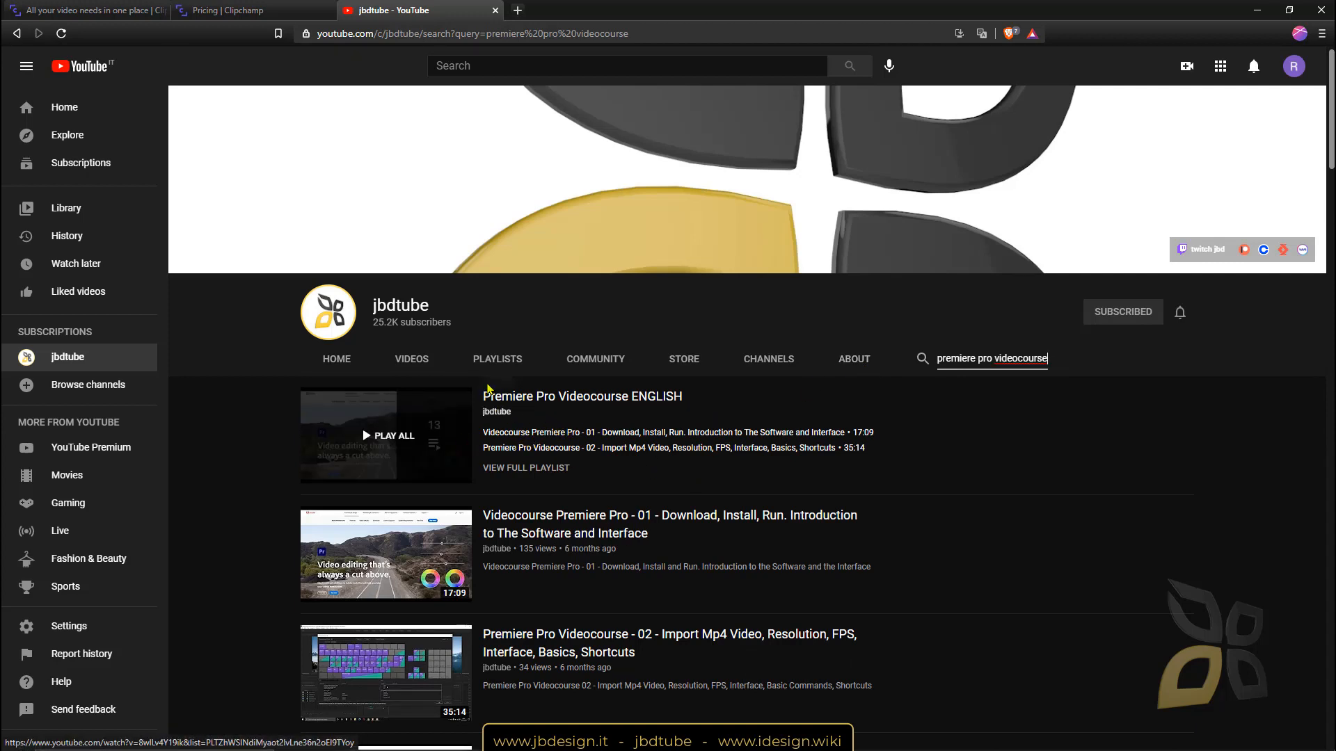
{"action": "left_click", "coordinate": [496, 362]}
{"action": "scroll", "coordinate": [452, 376], "scroll_direction": "down", "scroll_amount": 4}
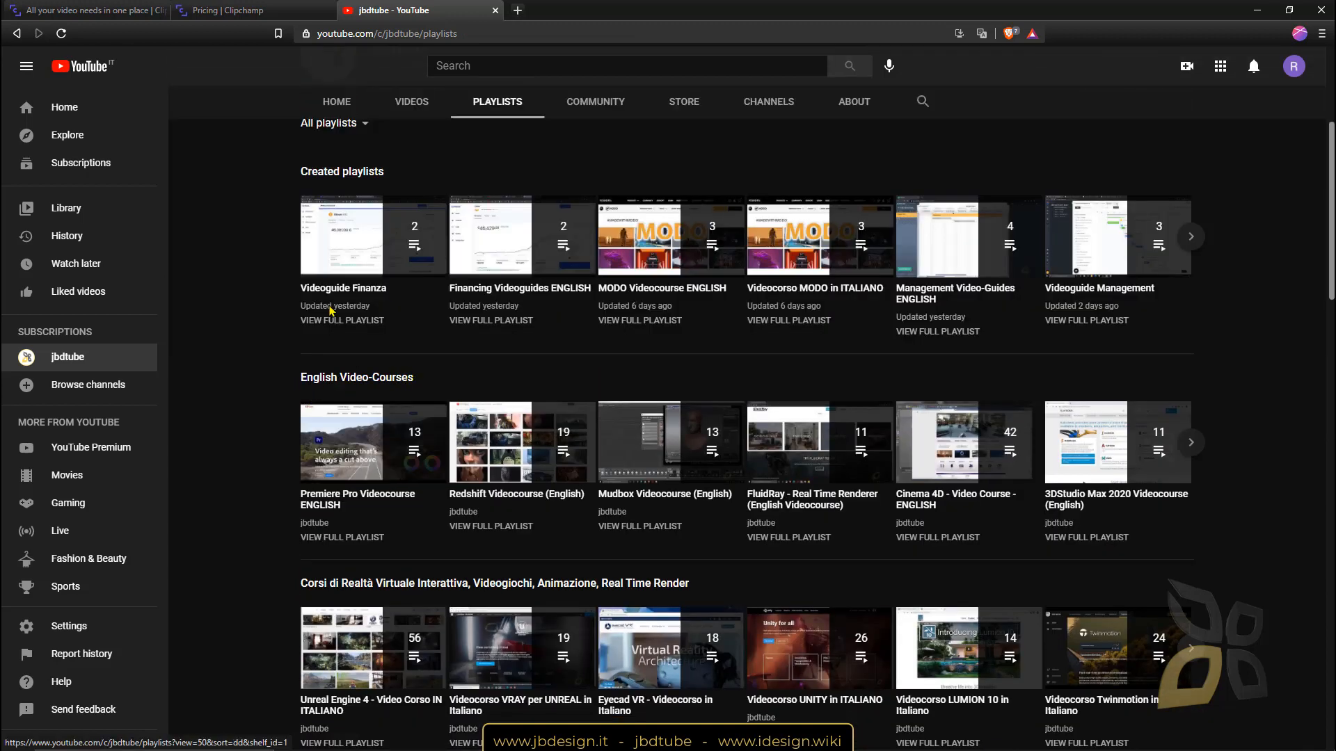
{"action": "left_click", "coordinate": [202, 10]}
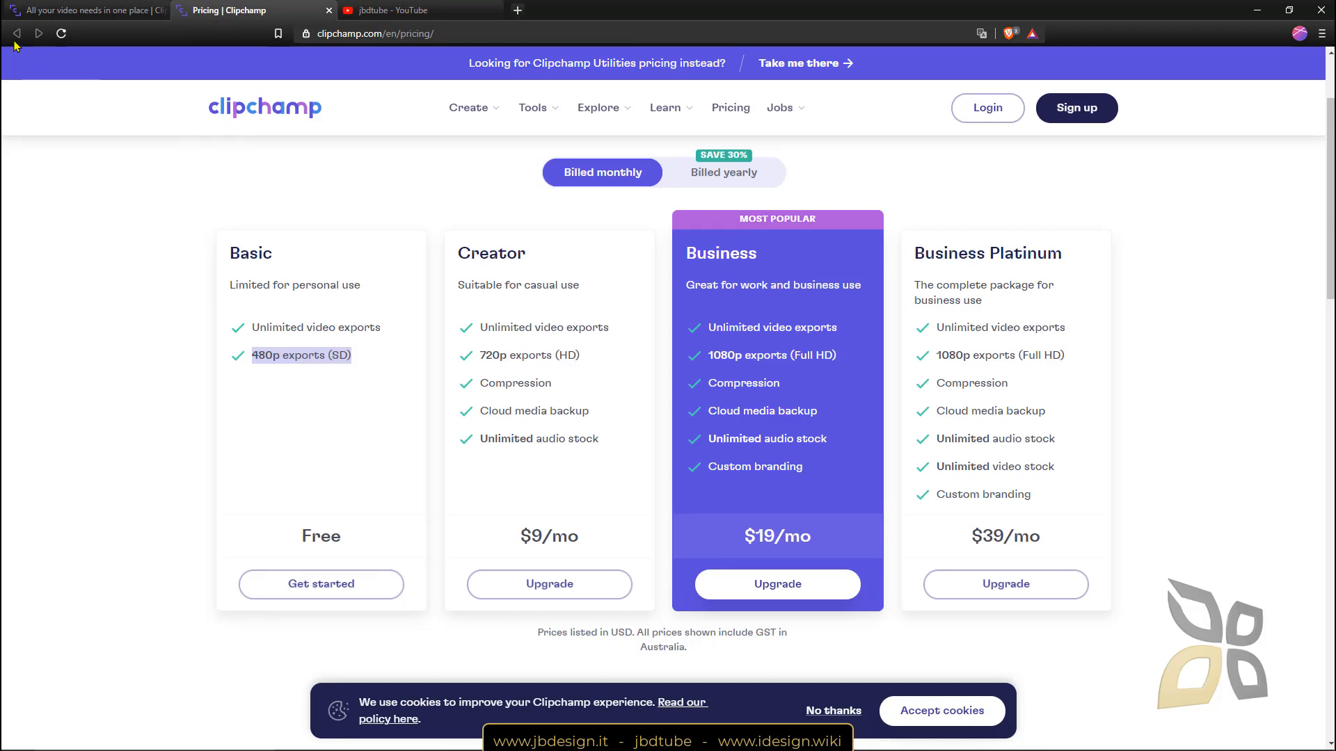
Start a free Clipchamp sign-up for Education, using the e-mail option.
{"action": "left_click", "coordinate": [28, 10]}
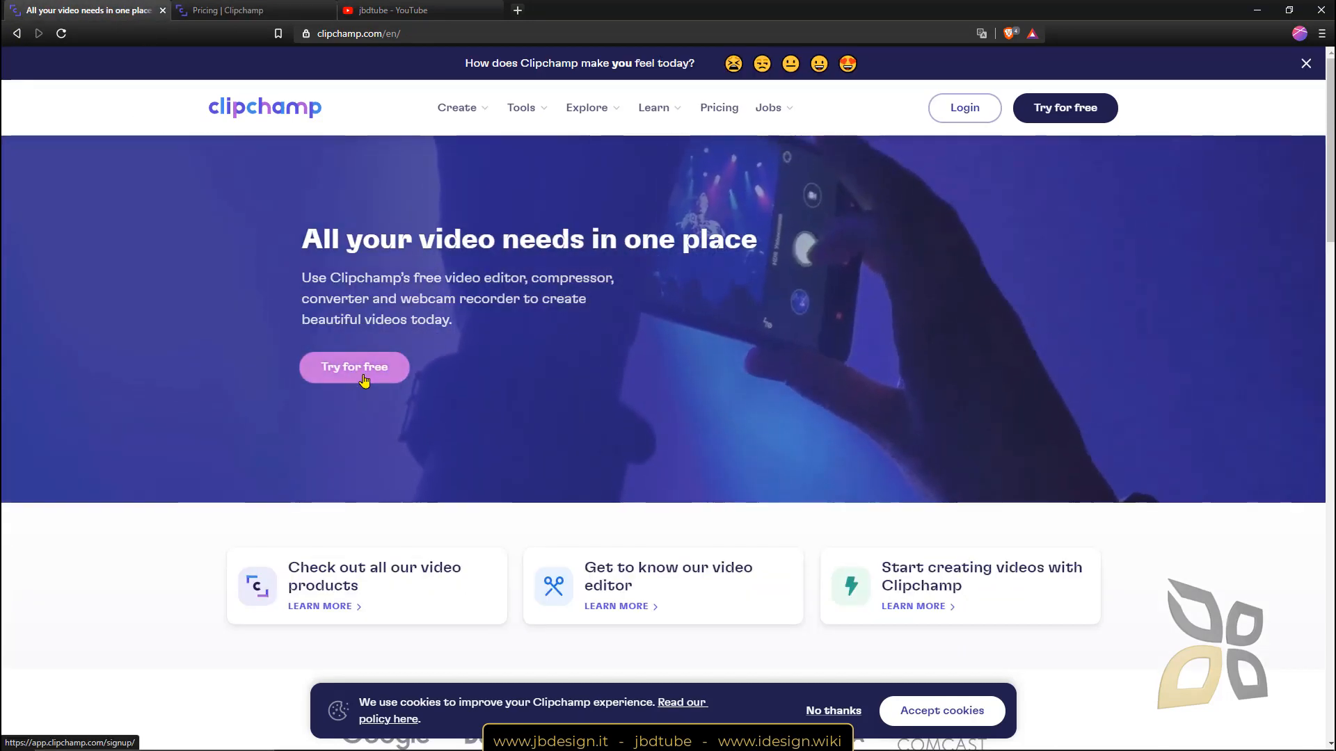
{"action": "left_click", "coordinate": [358, 381]}
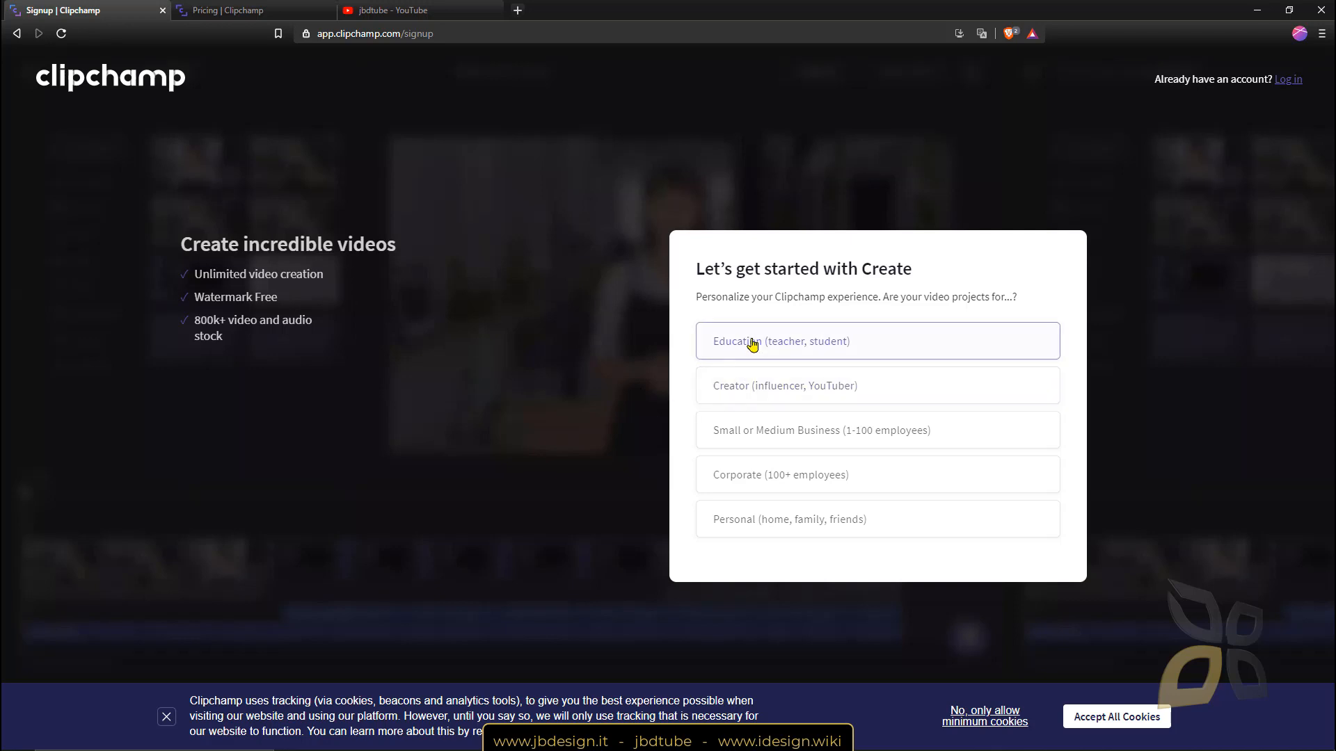
{"action": "left_click", "coordinate": [795, 348]}
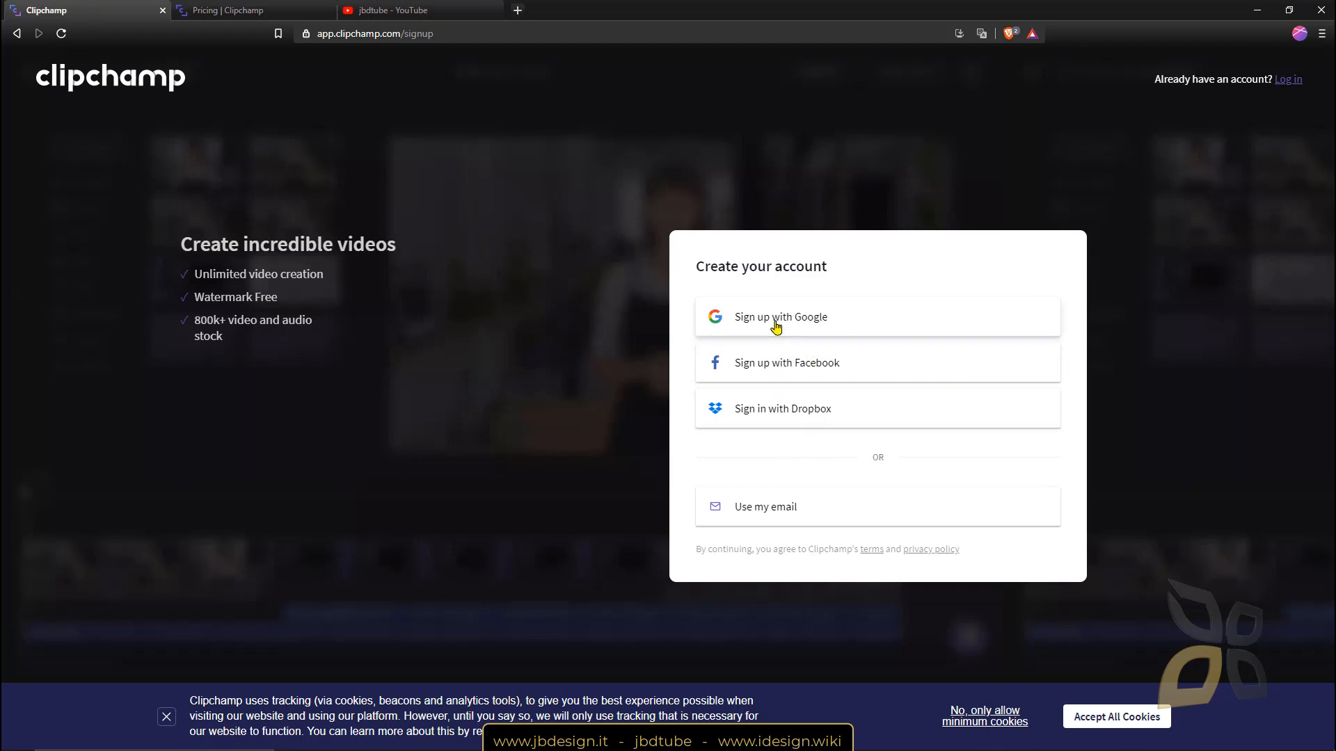
{"action": "left_click", "coordinate": [789, 516]}
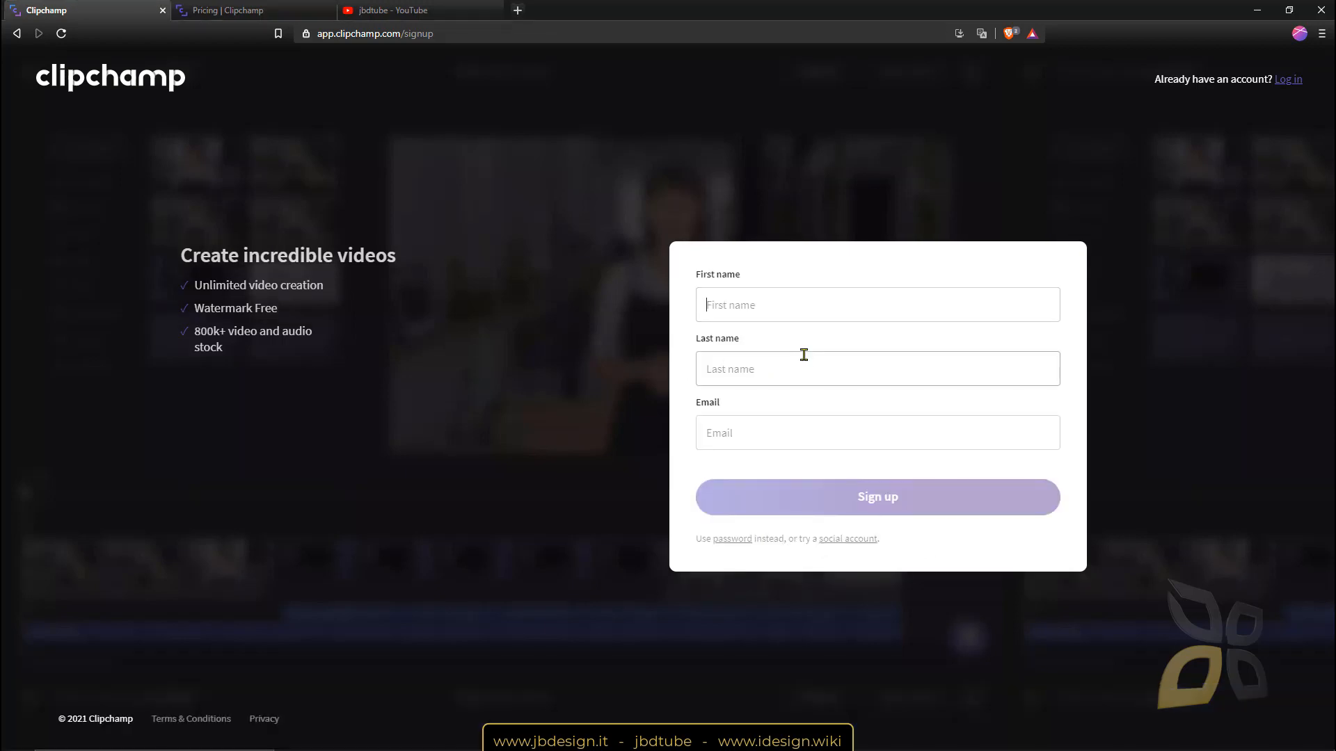
Fill in the first name, last name and e-mail address, and submit the sign-up form.
{"action": "type", "text": "J"}
{"action": "key", "text": "shift+Tab"}
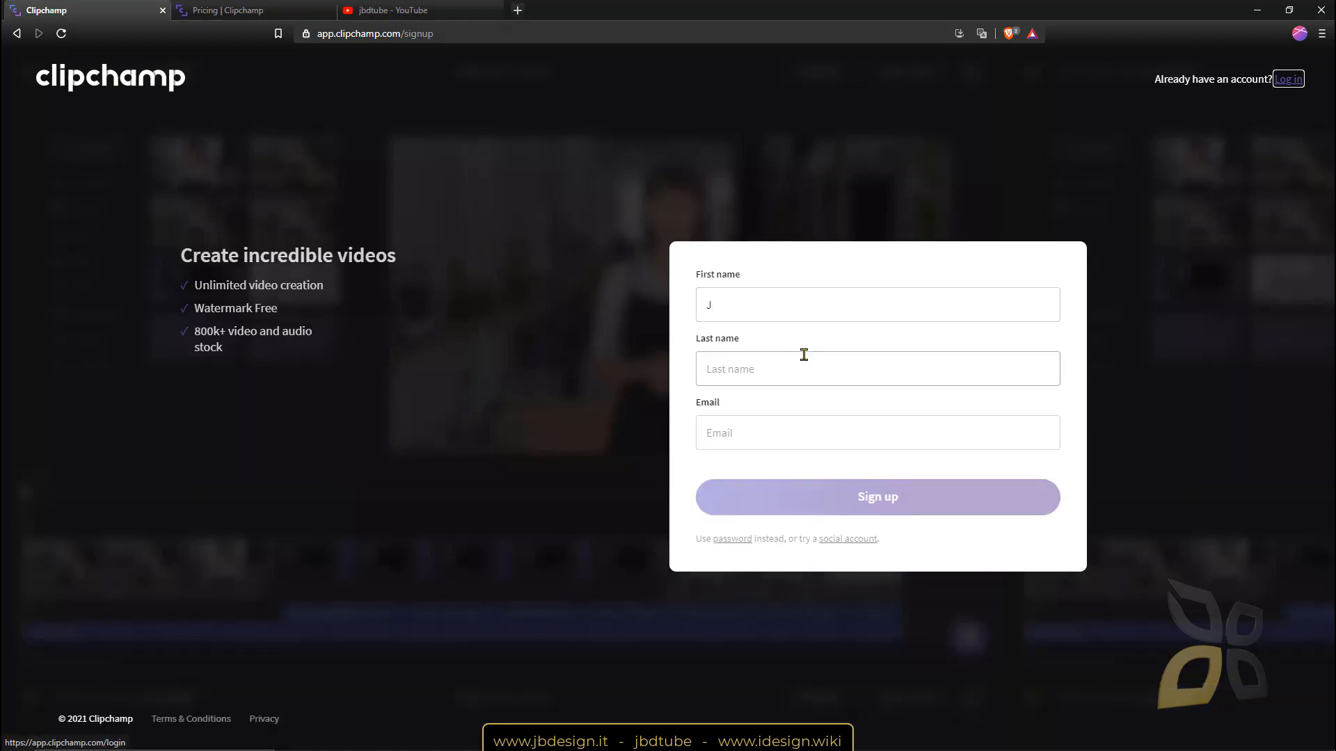
{"action": "left_click", "coordinate": [803, 355]}
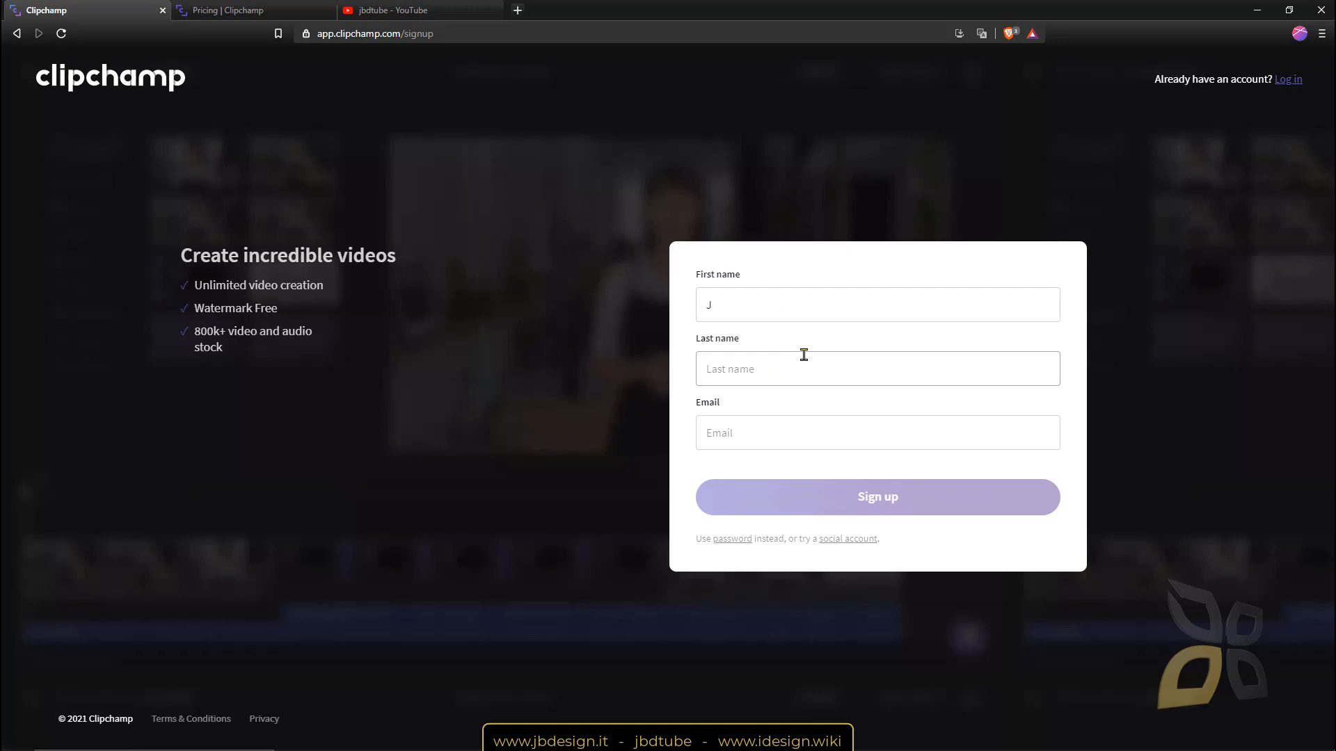
{"action": "type", "text": "B"}
{"action": "key", "text": "Tab"}
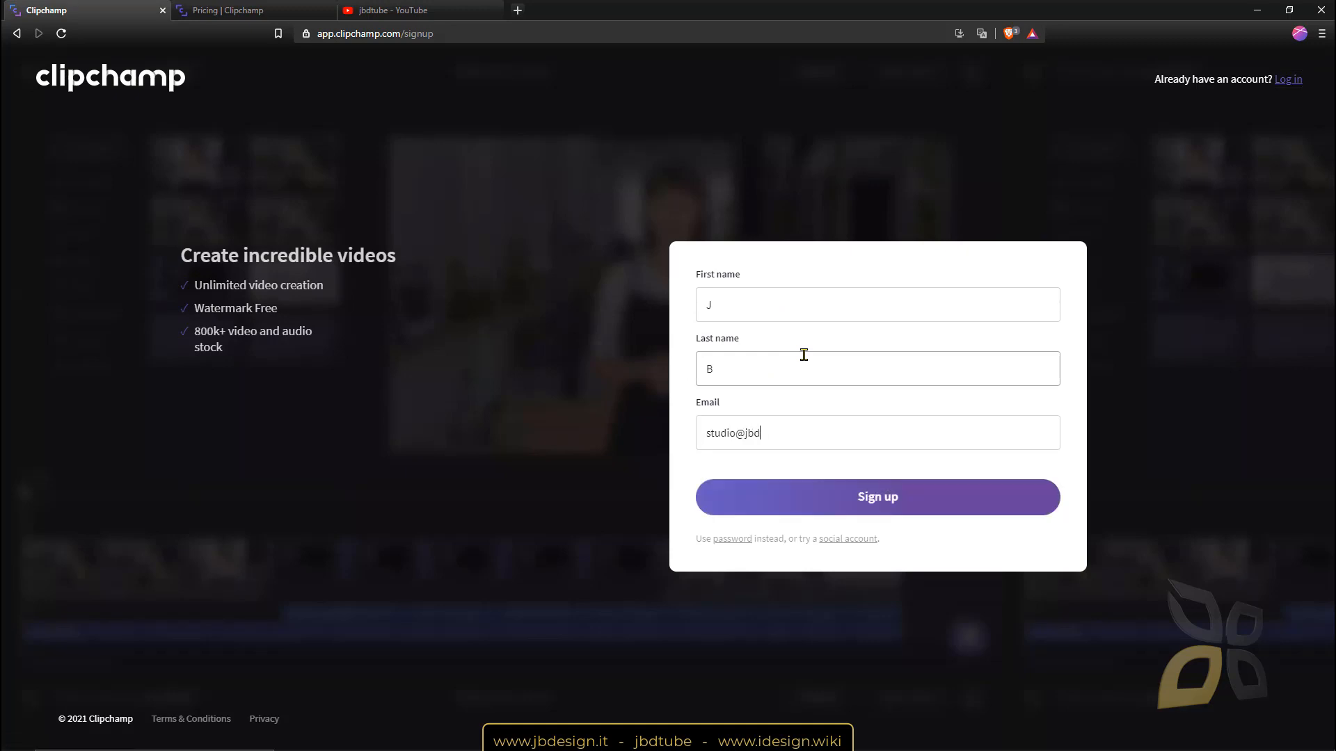
{"action": "left_click", "coordinate": [889, 508]}
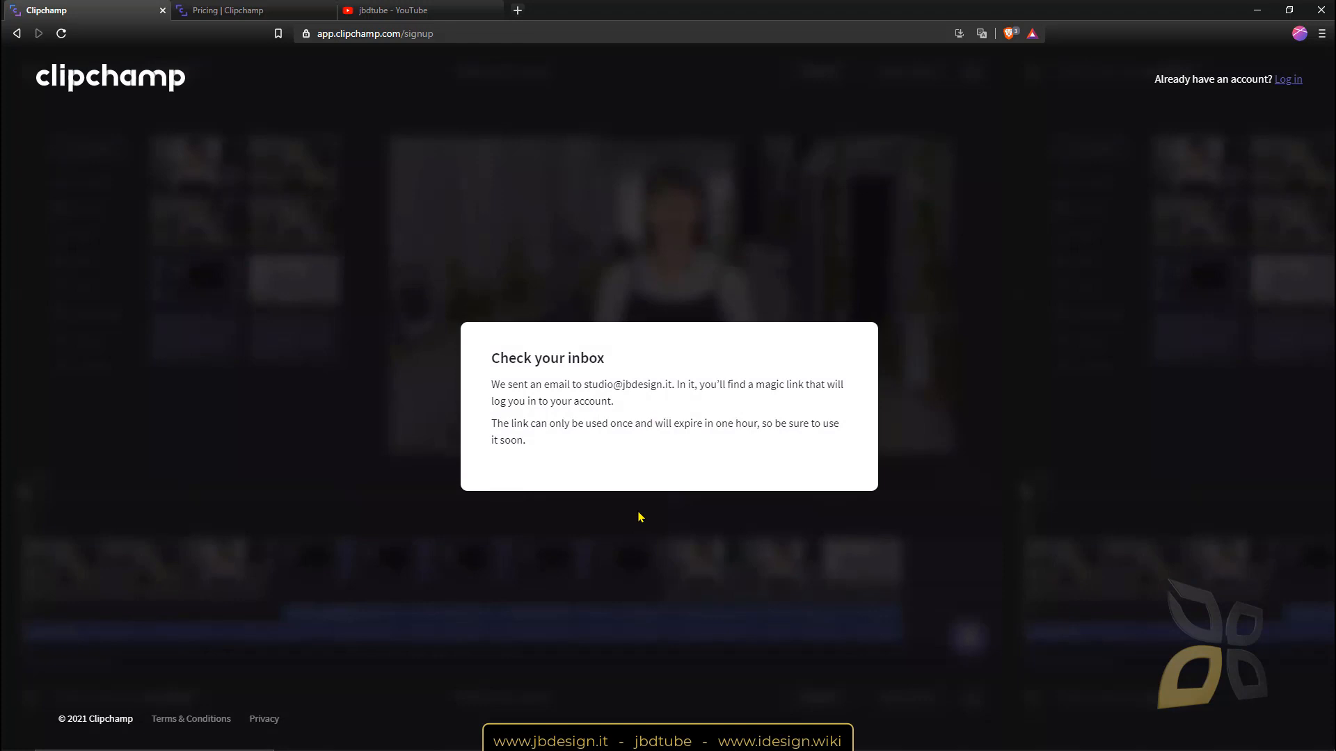
Open Aruba webmail in Opera and shrink its window from full screen.
{"action": "left_click_drag", "start_coordinate": [582, 385], "coordinate": [669, 388]}
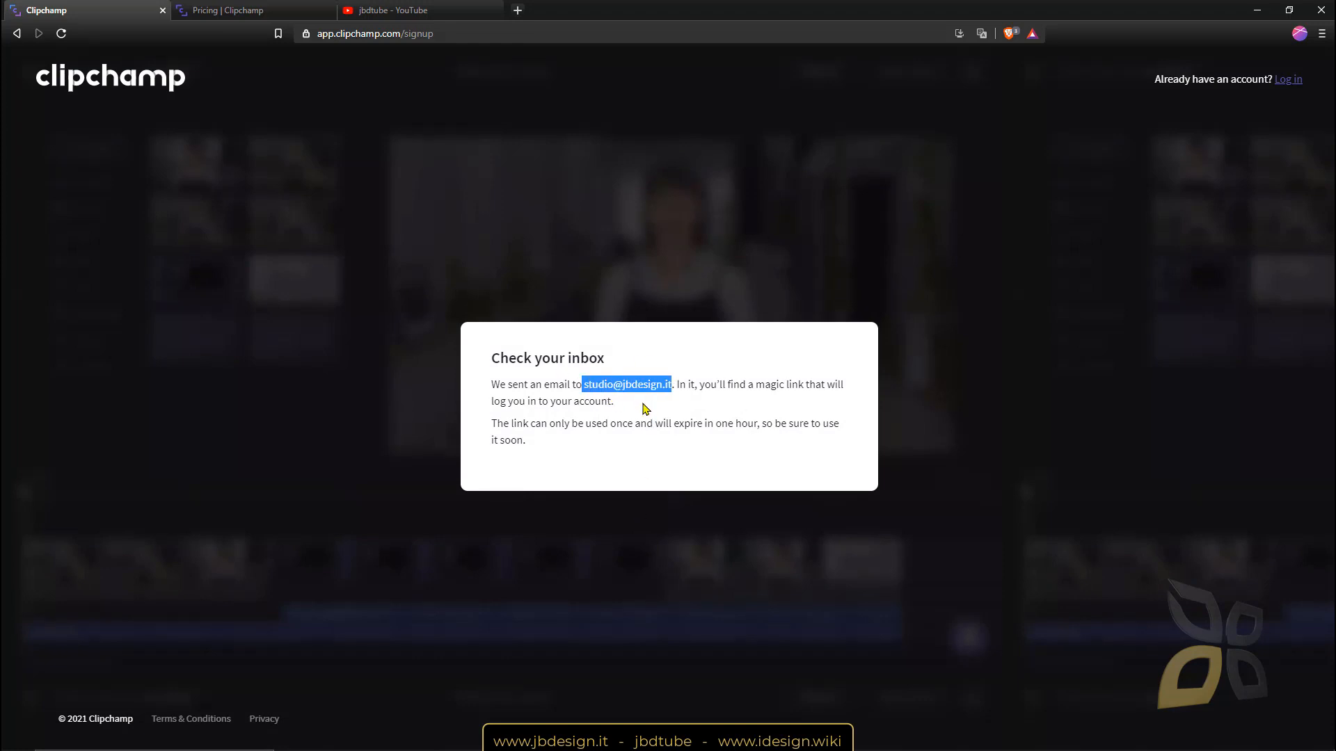
{"action": "left_click", "coordinate": [491, 738]}
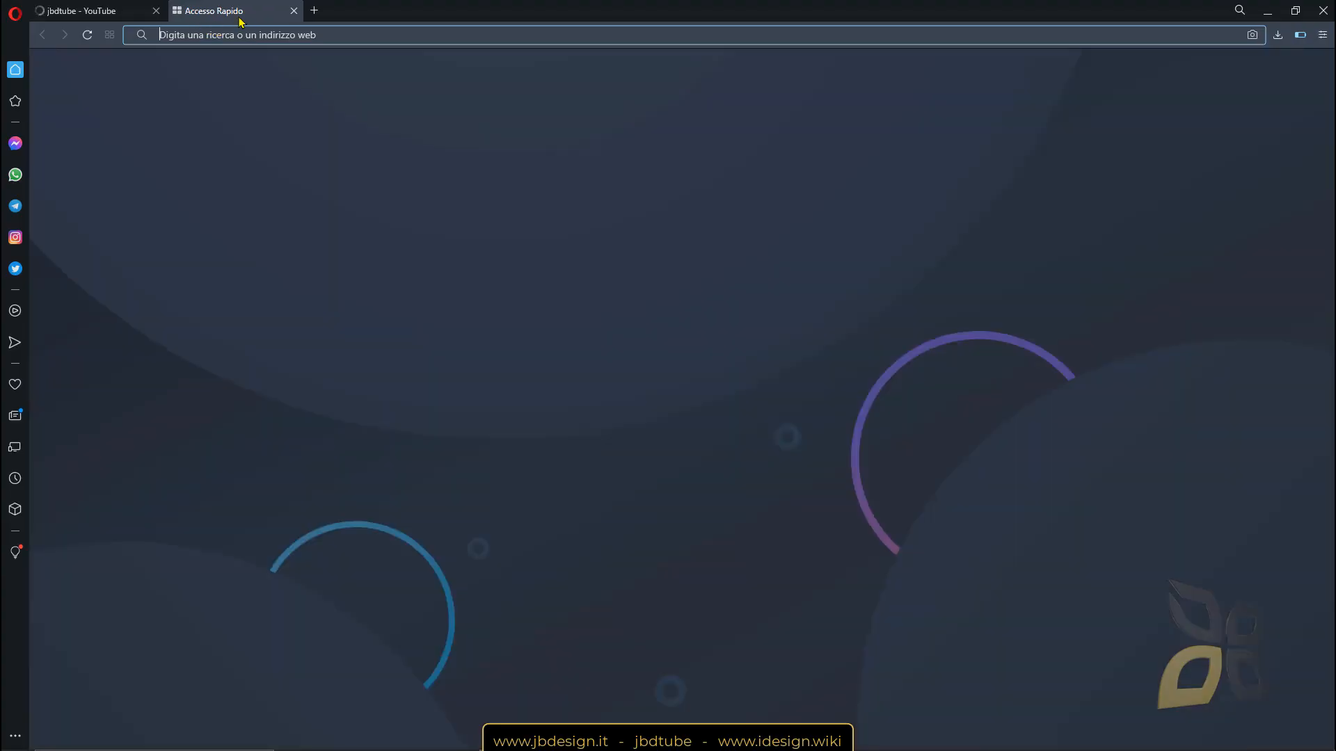
{"action": "left_click", "coordinate": [492, 212]}
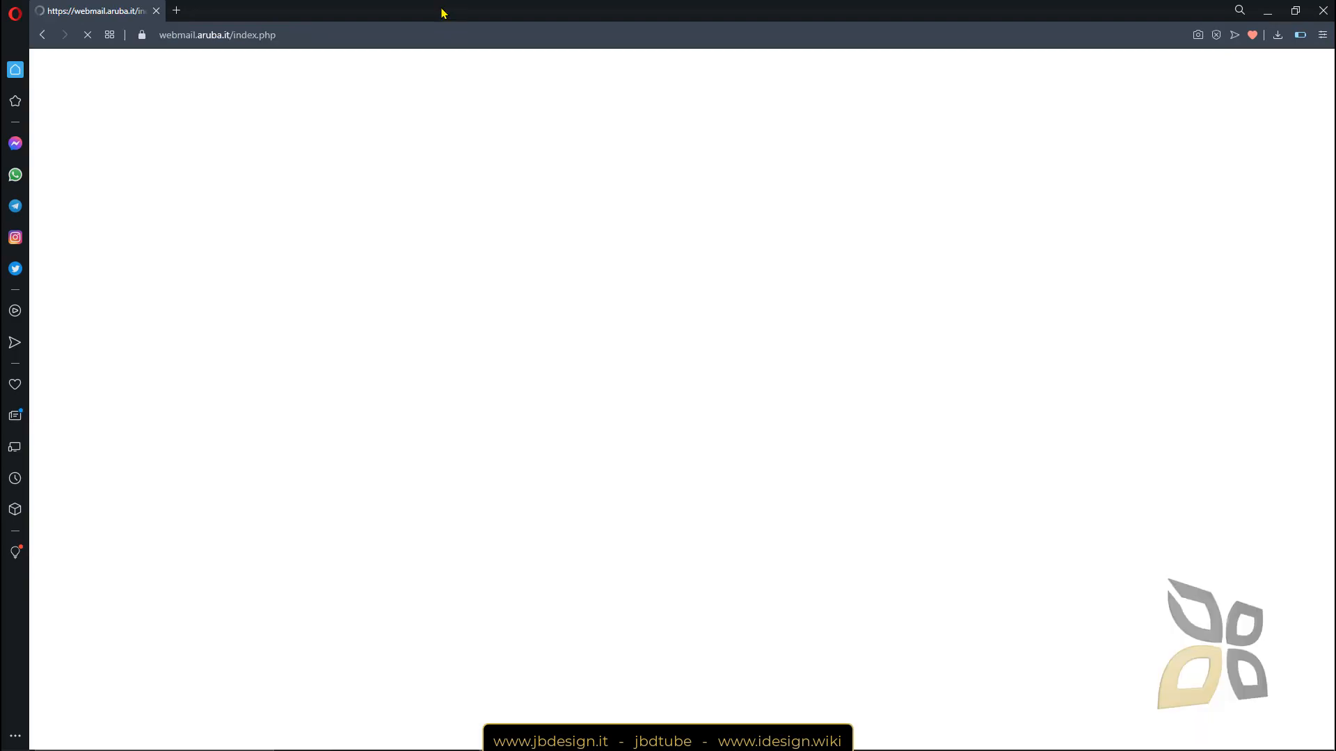
{"action": "double_click", "coordinate": [441, 12]}
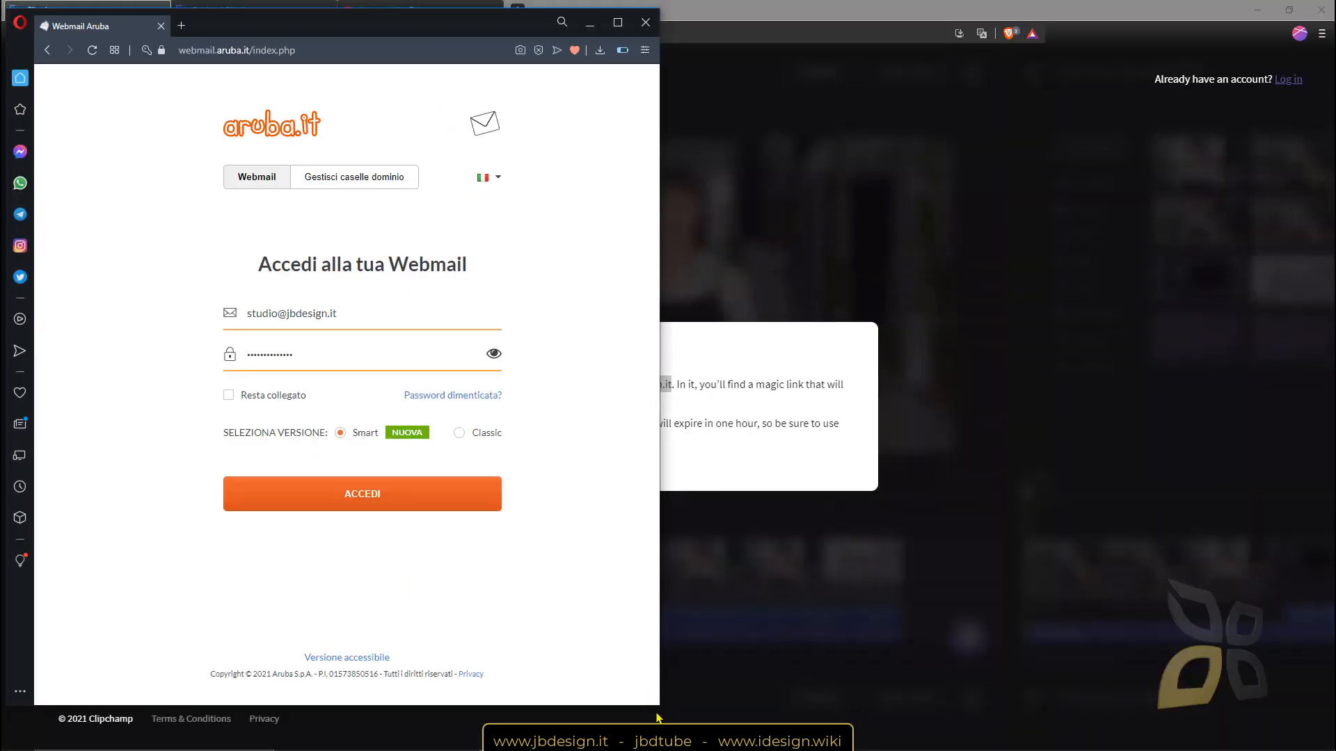
{"action": "left_click_drag", "start_coordinate": [656, 707], "coordinate": [500, 687]}
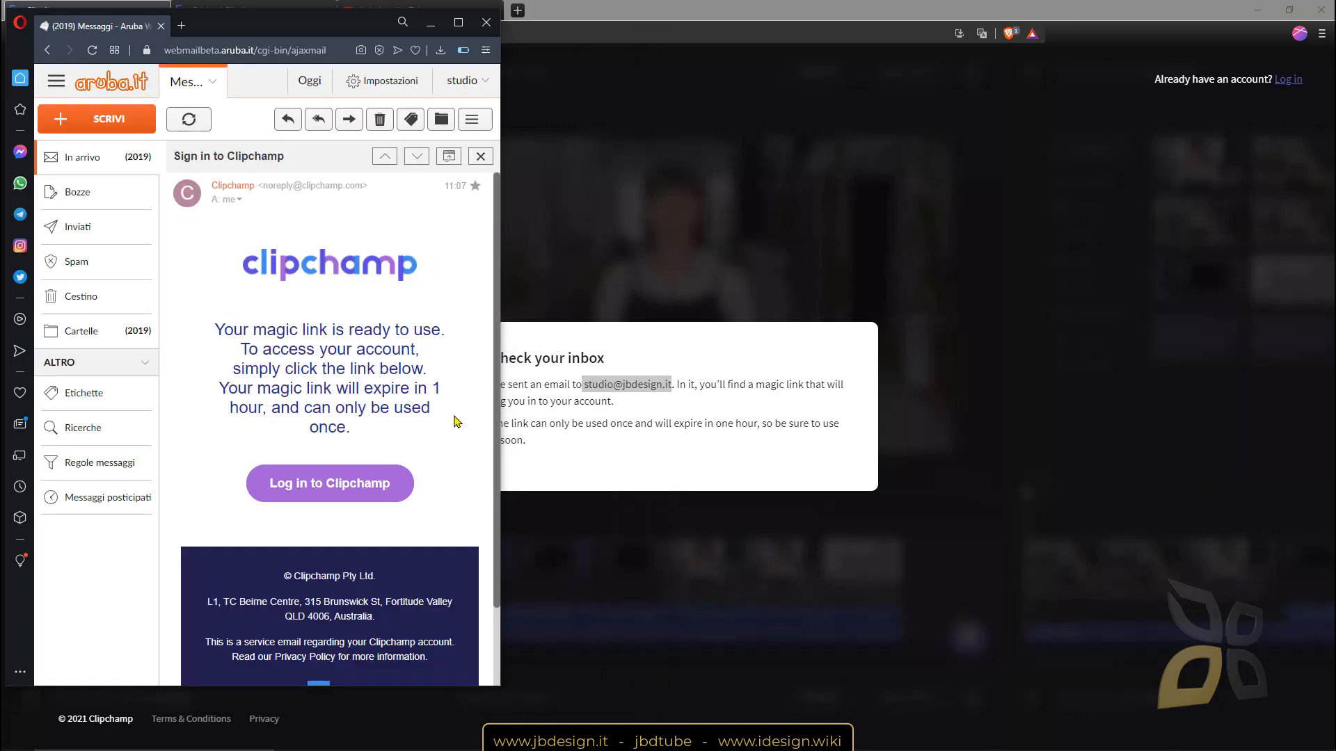
Copy the 'Log in to Clipchamp' link address and return to the Clipchamp browser.
{"action": "right_click", "coordinate": [331, 485]}
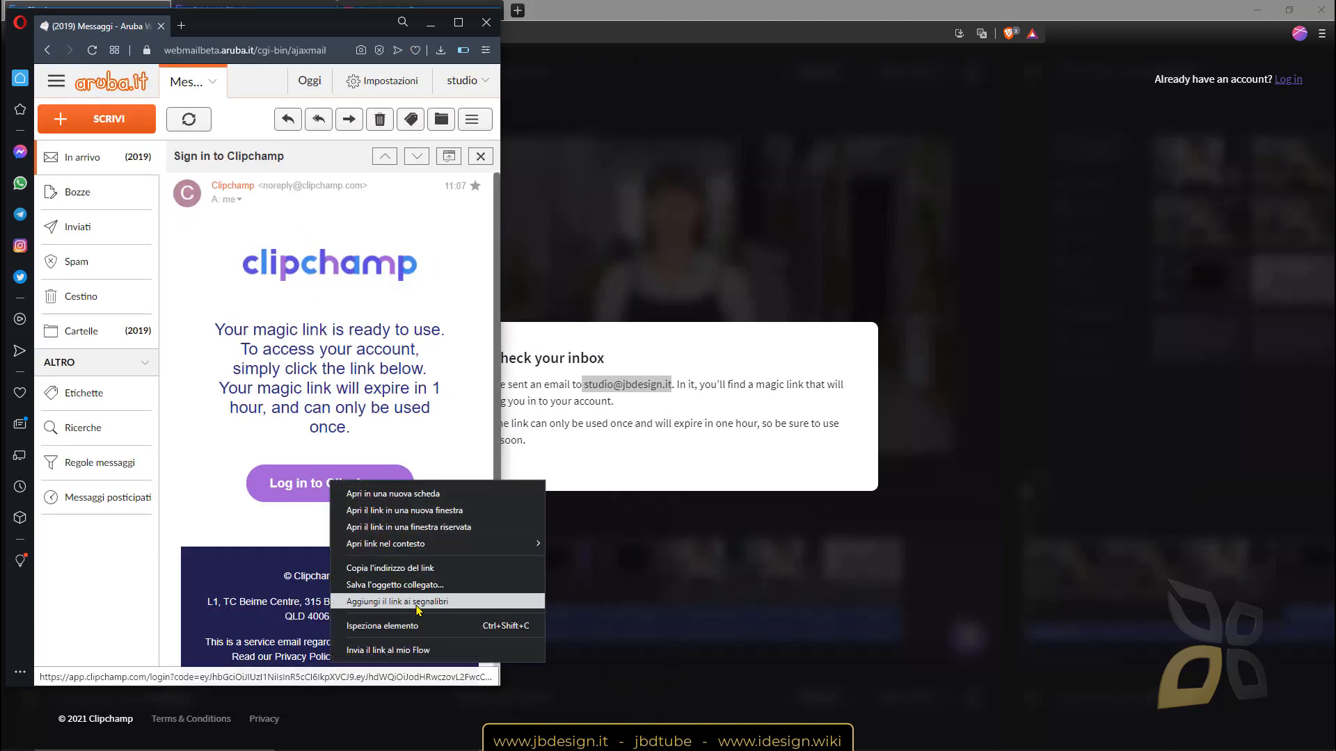
{"action": "left_click", "coordinate": [418, 568]}
{"action": "left_click", "coordinate": [517, 8]}
{"action": "left_click", "coordinate": [517, 9]}
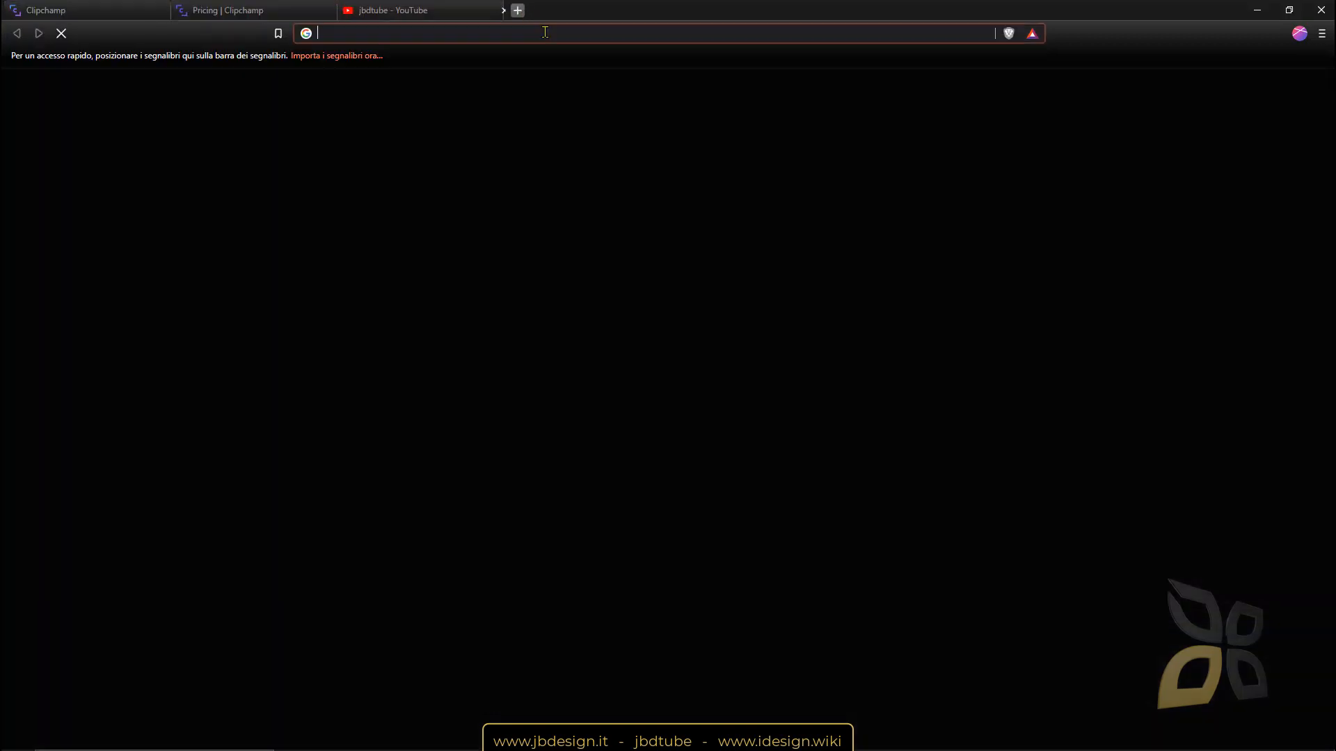
Open the pasted Clipchamp login link, revealing the hardware-not-supported notice.
{"action": "key", "text": "ctrl+v"}
{"action": "key", "text": "Return"}
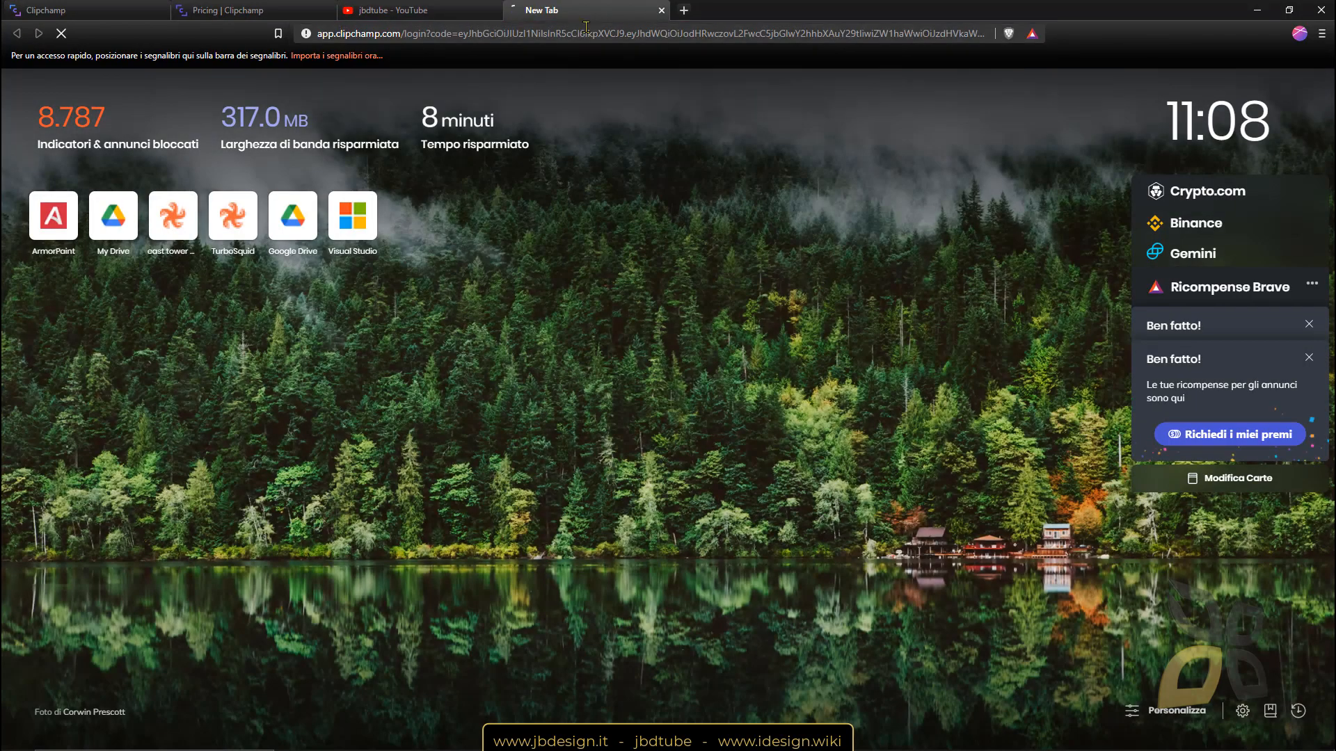
{"action": "left_click_drag", "start_coordinate": [532, 9], "coordinate": [368, 10]}
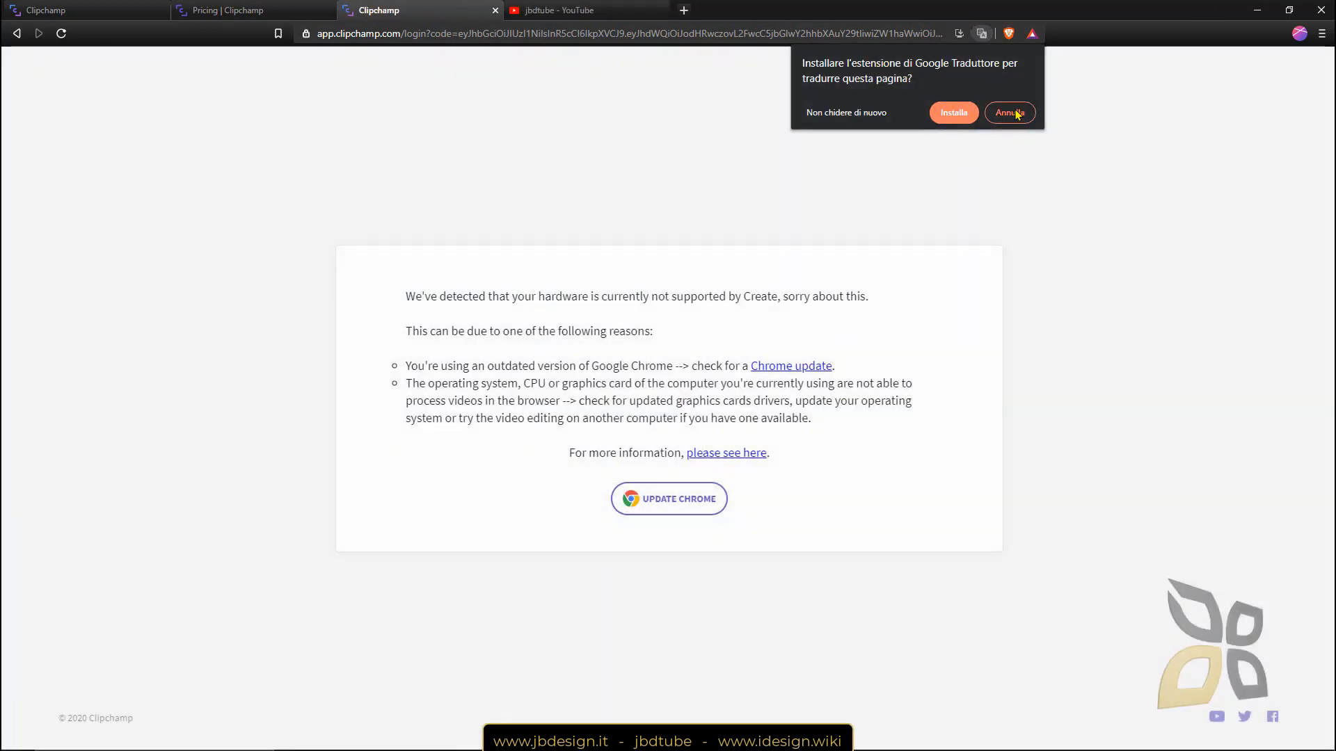
{"action": "left_click", "coordinate": [1010, 112]}
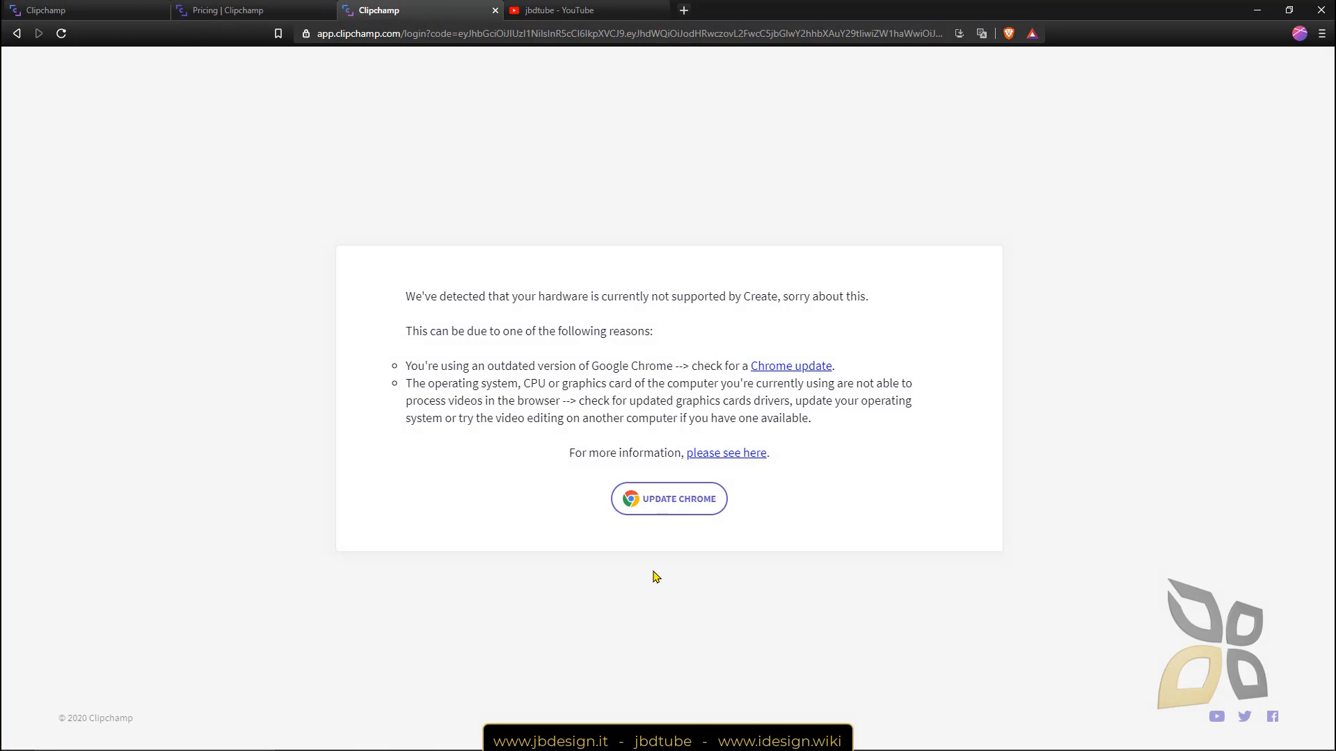
{"action": "left_click_drag", "start_coordinate": [505, 297], "coordinate": [668, 344]}
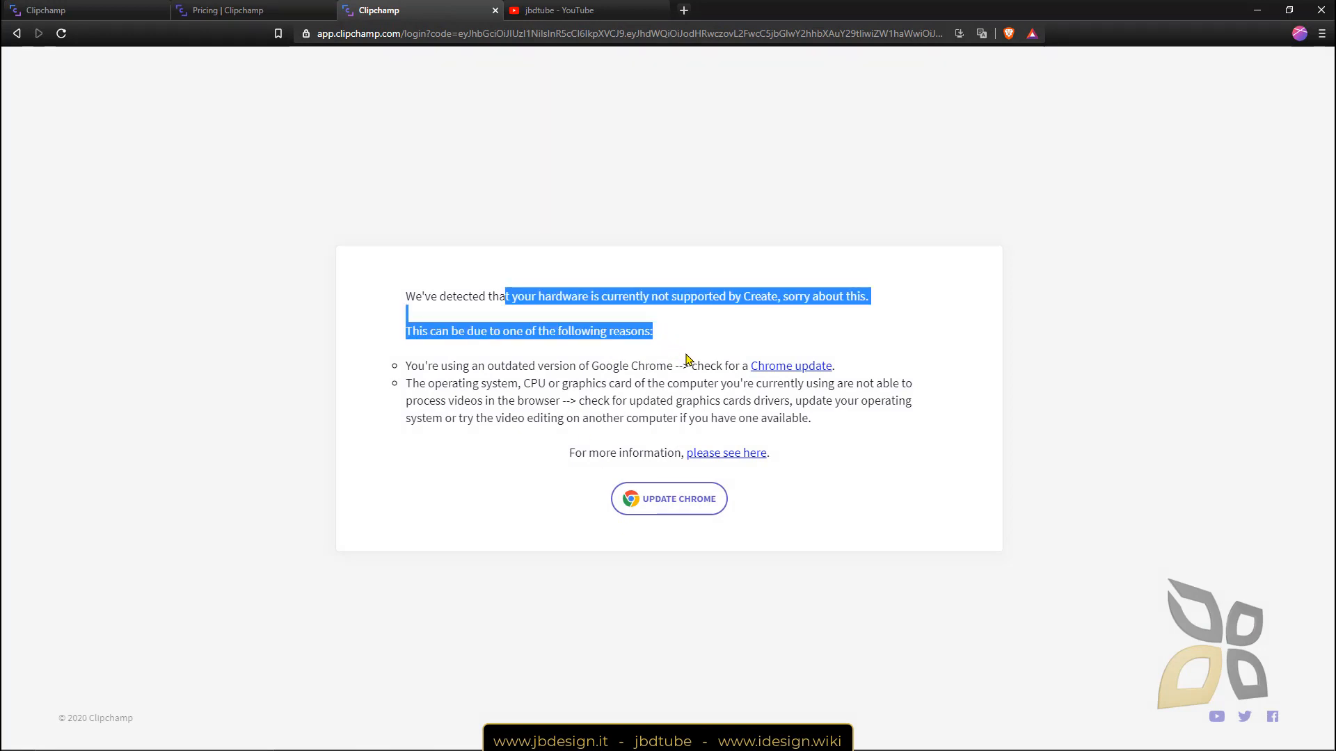
{"action": "left_click", "coordinate": [684, 359]}
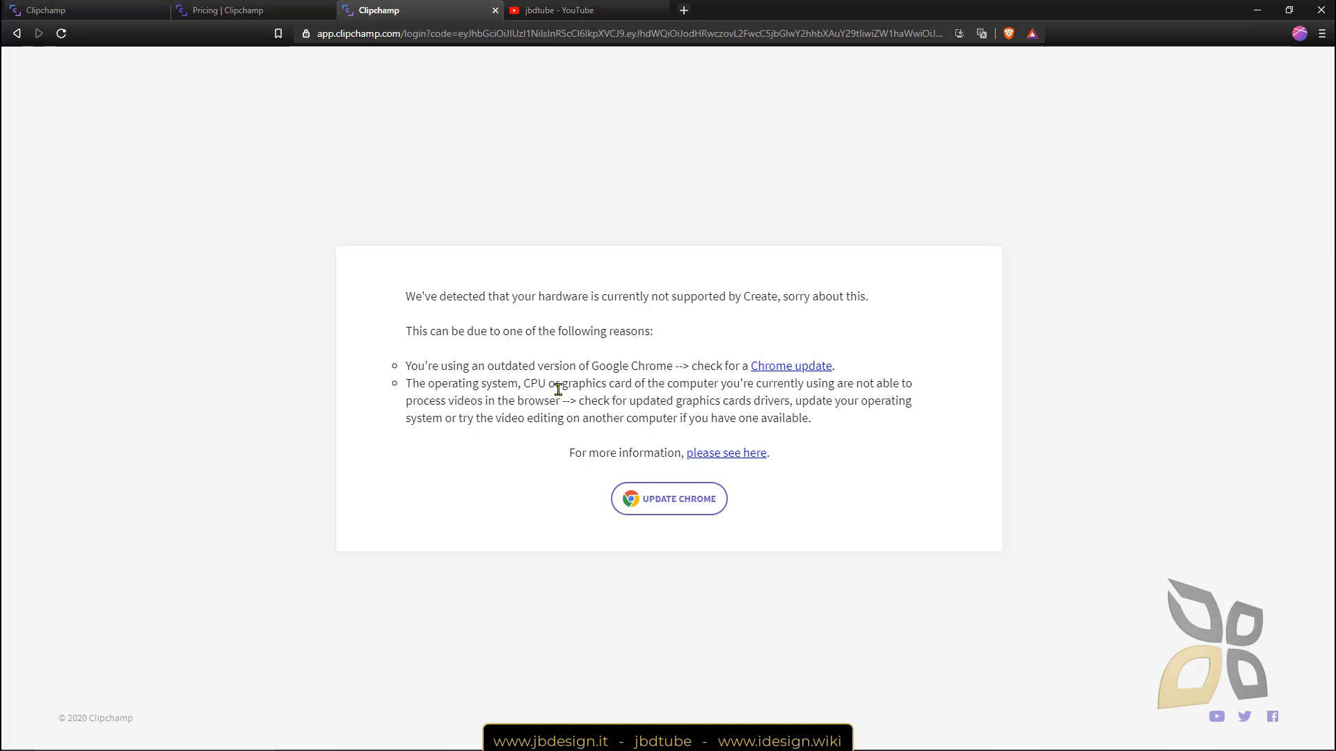
Visit the Chrome update page, go back to Clipchamp, then switch to Chrome.
{"action": "left_click", "coordinate": [667, 493]}
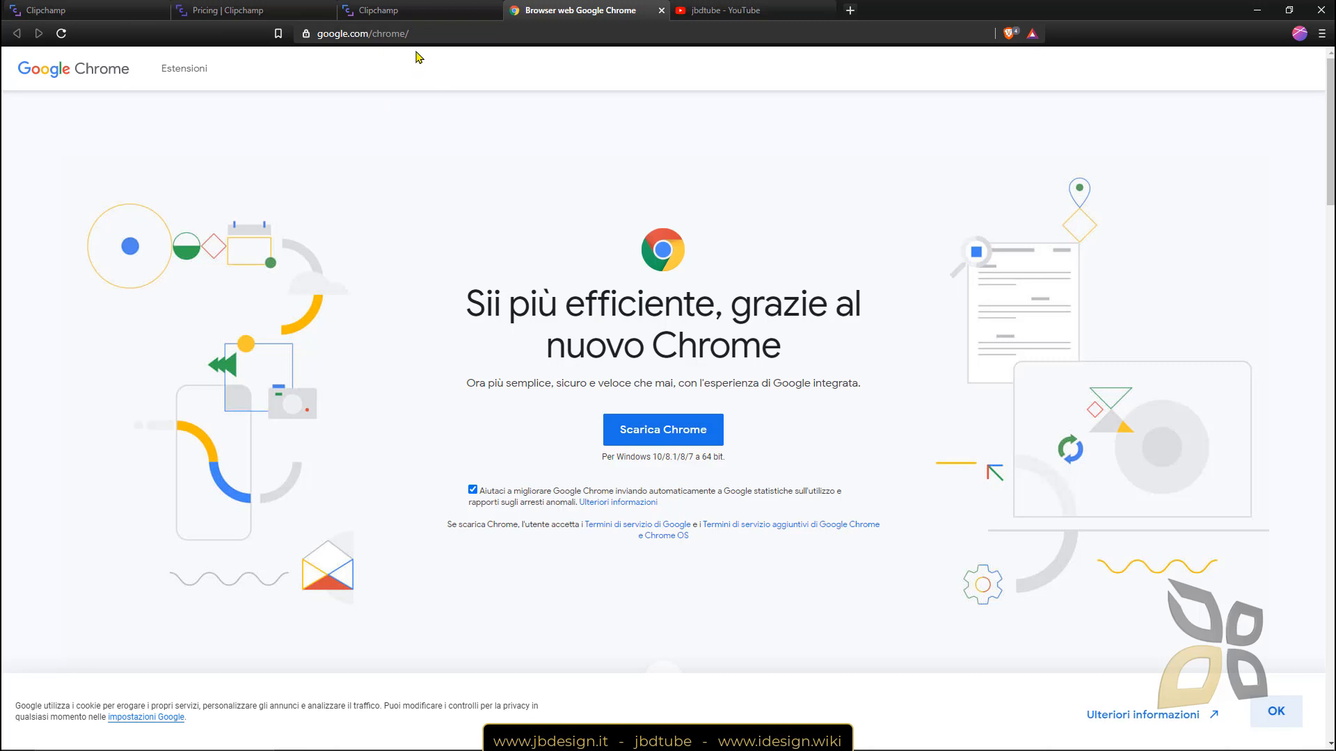
{"action": "left_click", "coordinate": [427, 17]}
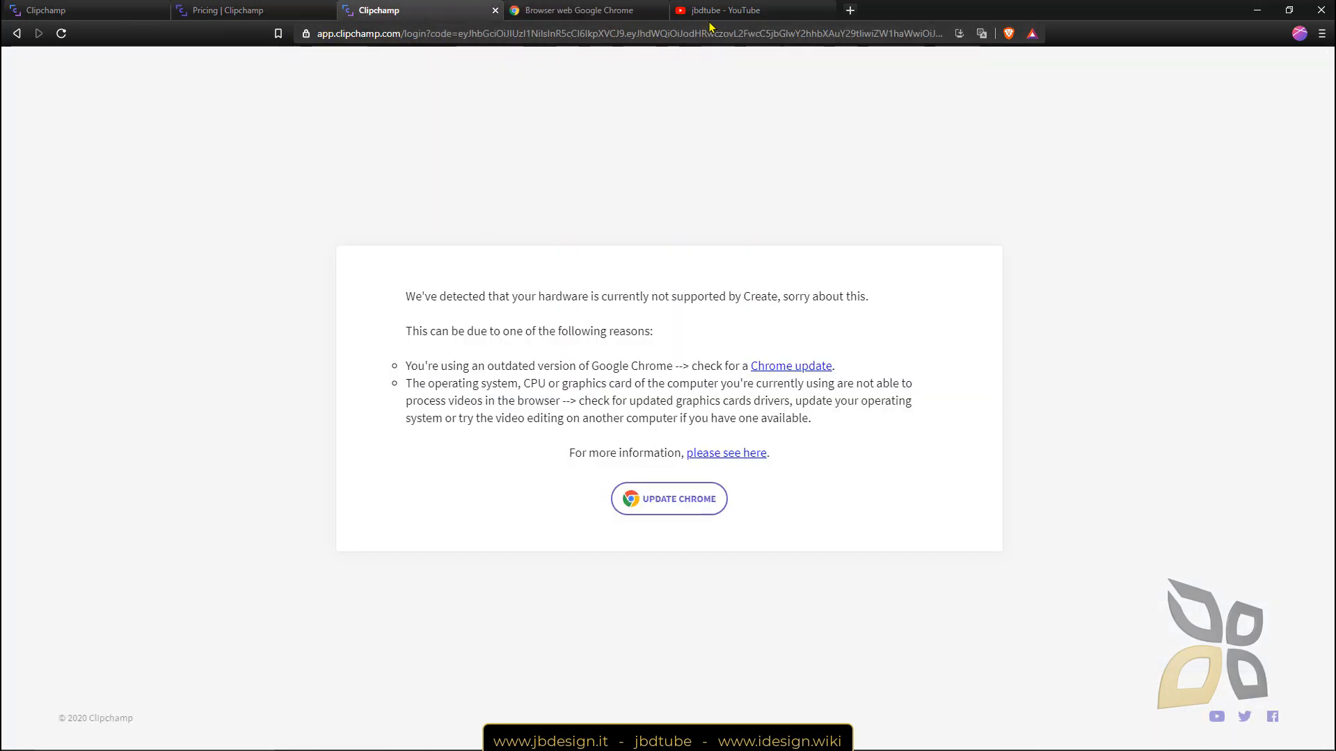
{"action": "key", "text": "alt+Tab"}
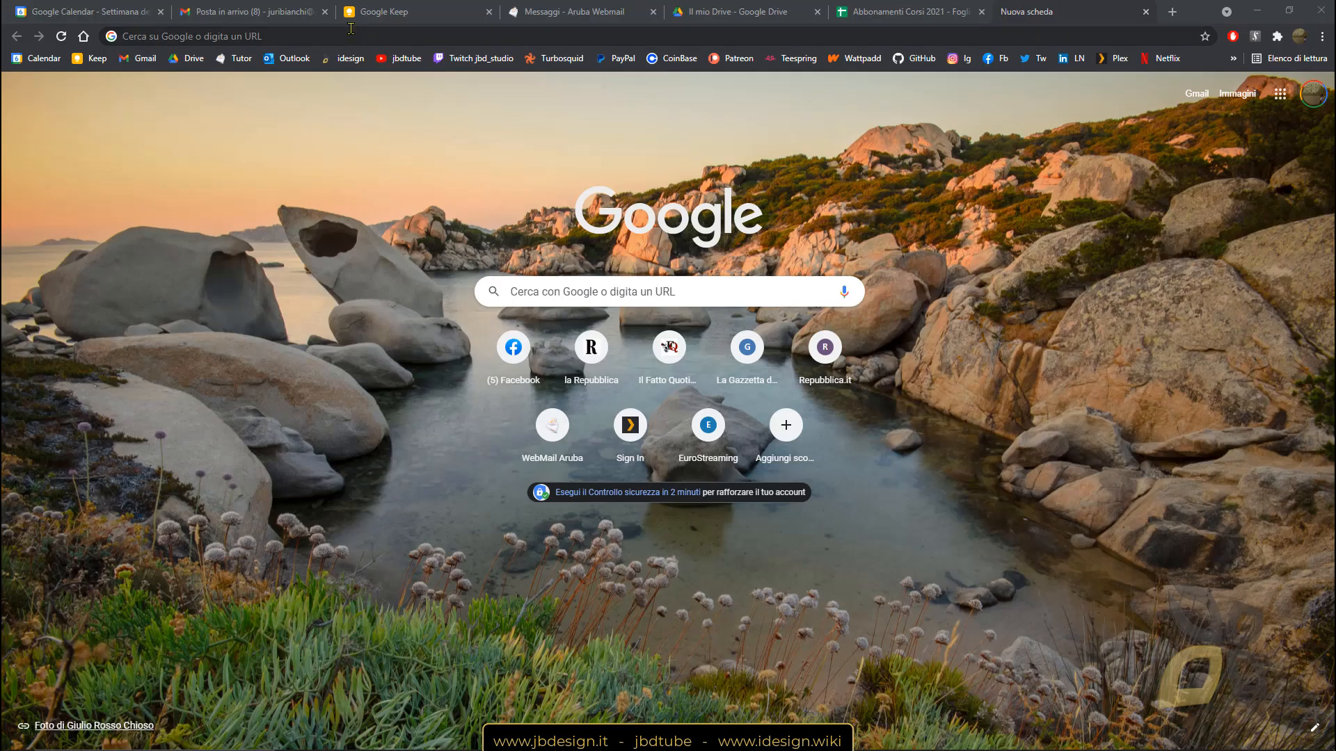
Paste the Clipchamp login link into Chrome's address bar and open it.
{"action": "left_click", "coordinate": [354, 31]}
{"action": "right_click", "coordinate": [352, 35]}
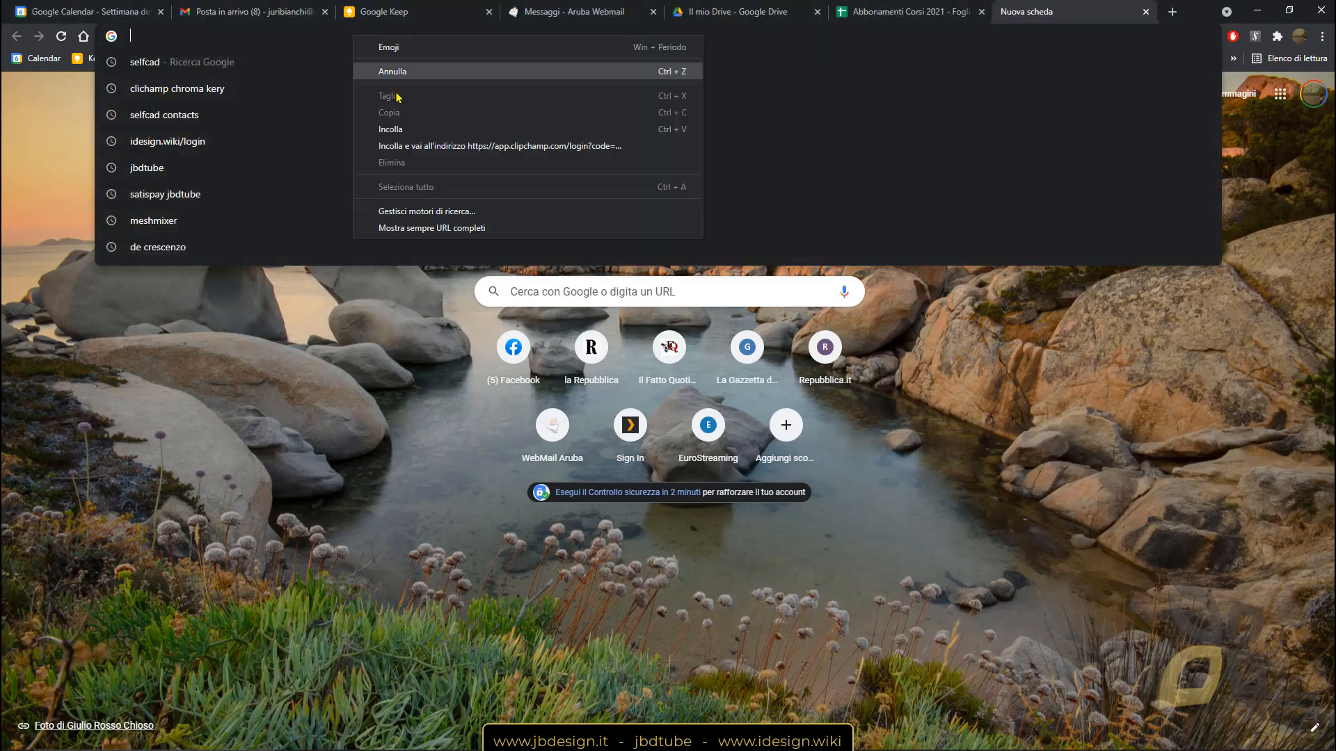
{"action": "left_click", "coordinate": [417, 130]}
{"action": "key", "text": "Return"}
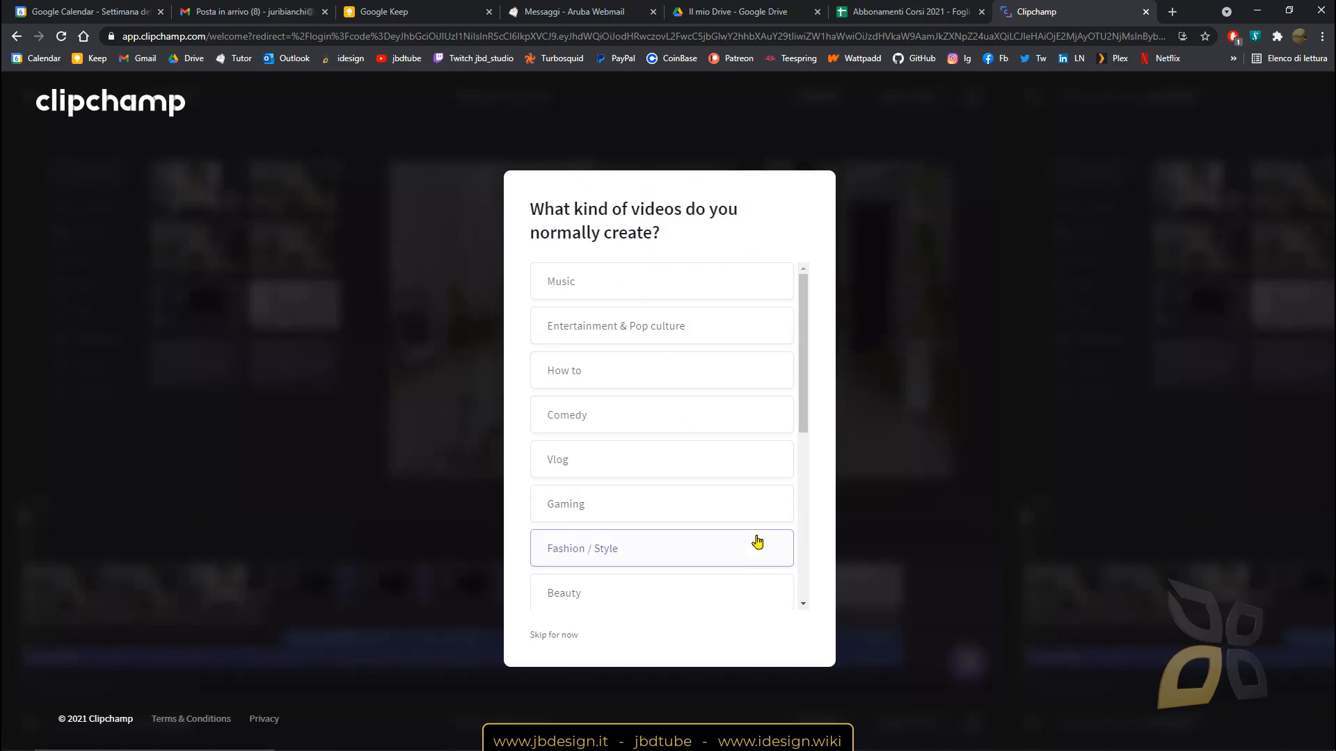
Answer the welcome questions with Other for video type and Rarely for frequency.
{"action": "scroll", "coordinate": [741, 580], "scroll_direction": "down", "scroll_amount": 2}
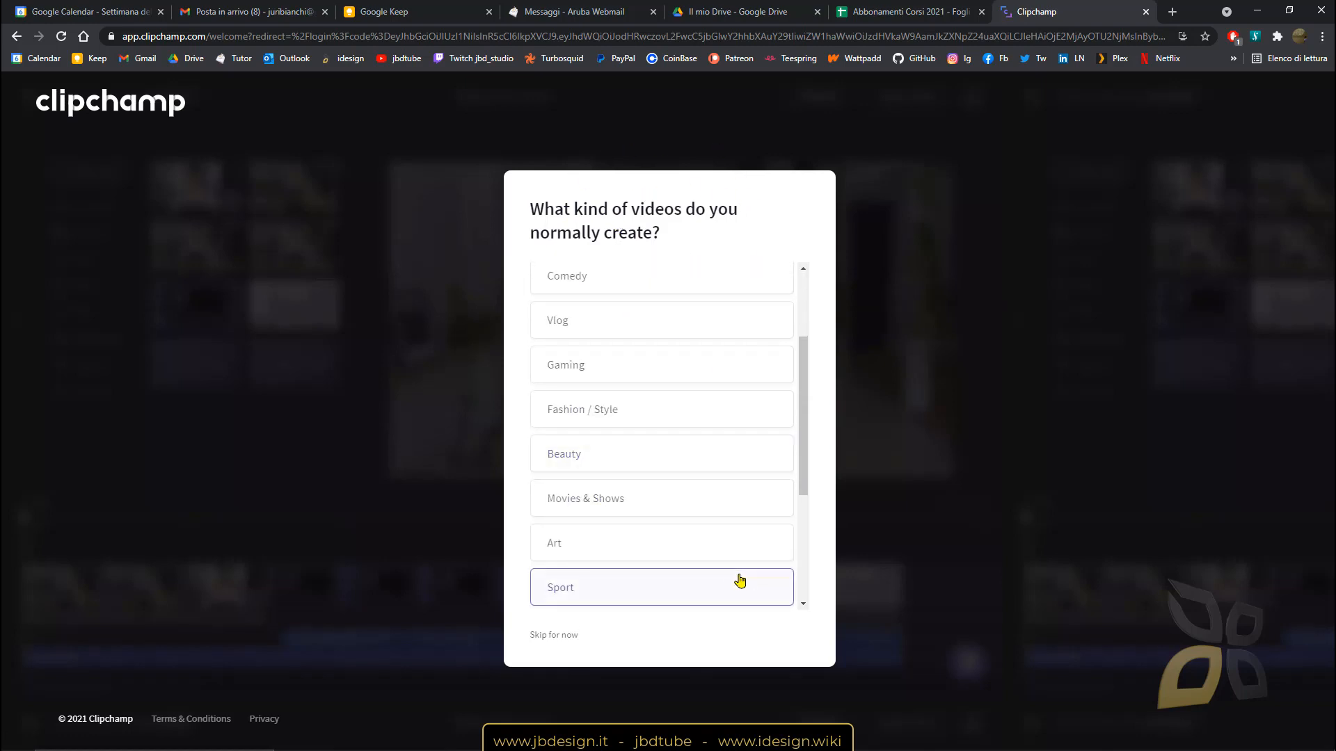
{"action": "scroll", "coordinate": [747, 390], "scroll_direction": "down", "scroll_amount": 3}
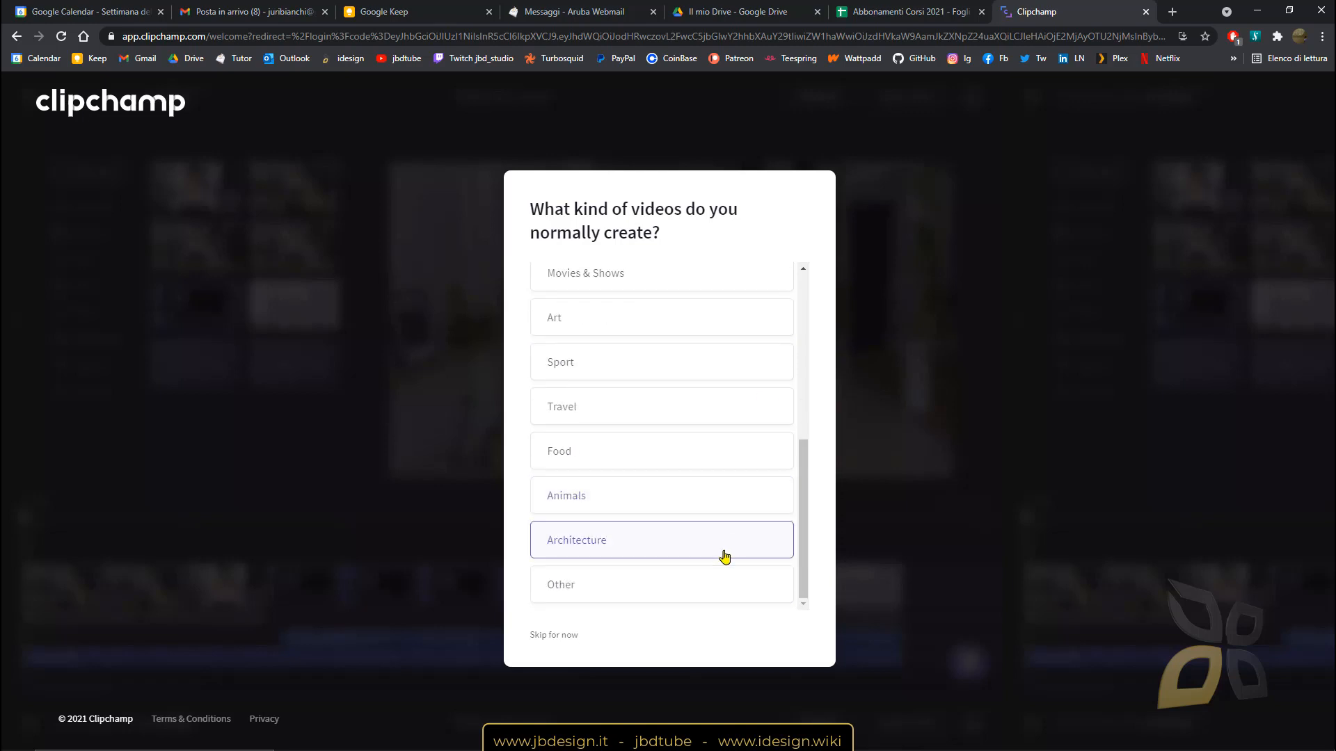
{"action": "left_click", "coordinate": [692, 581]}
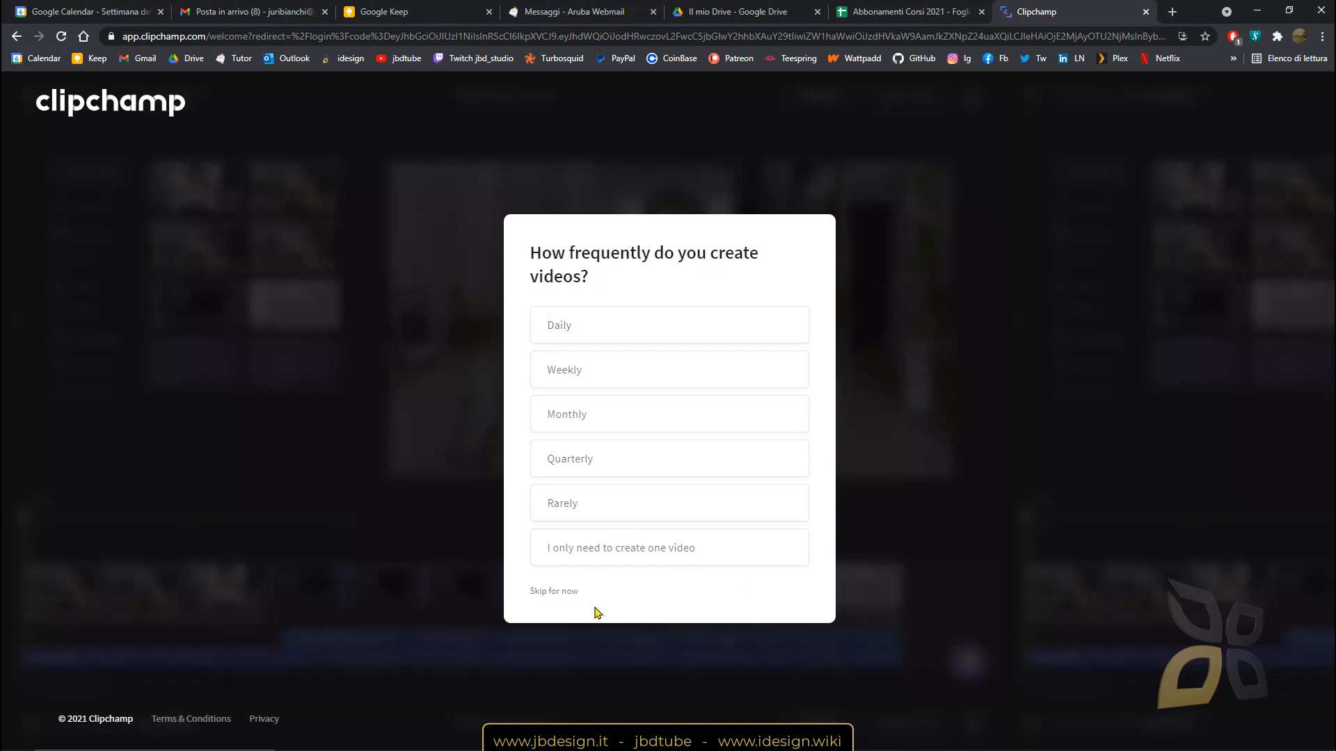
{"action": "left_click", "coordinate": [582, 506]}
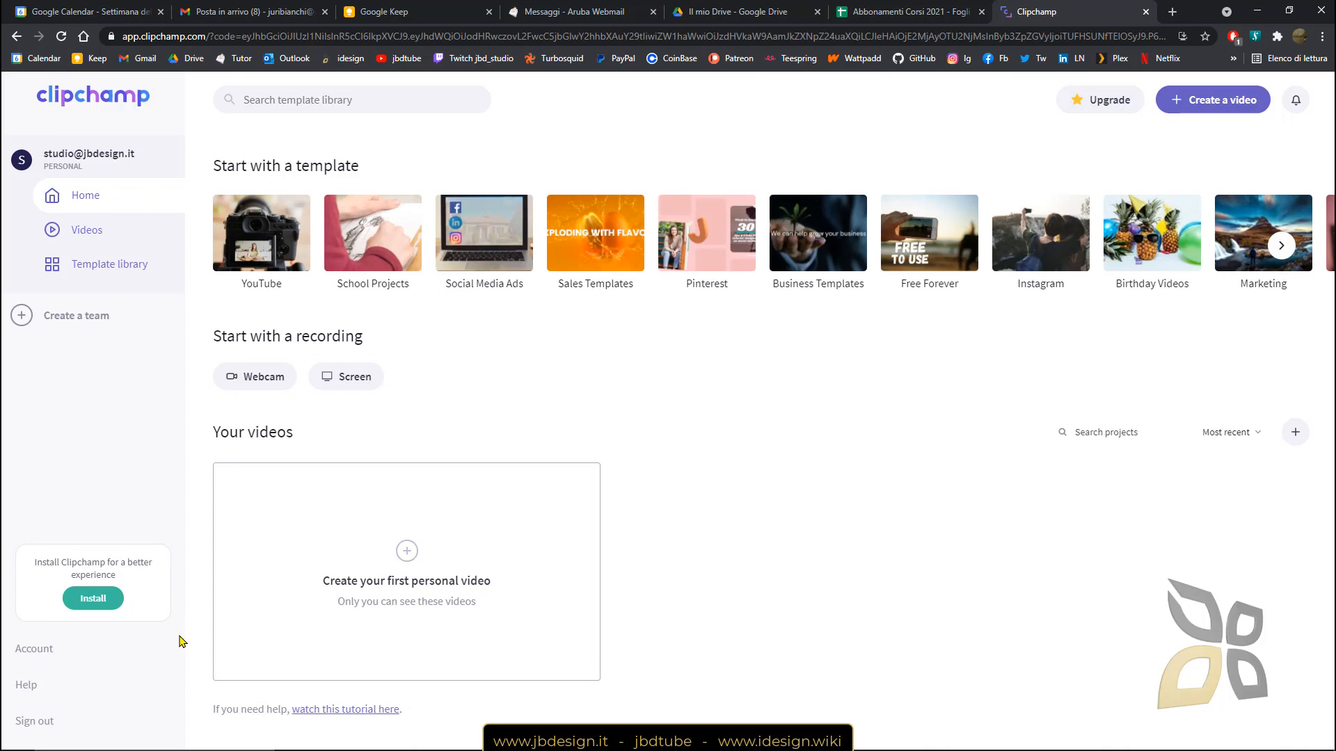
{"action": "left_click_drag", "start_coordinate": [56, 563], "coordinate": [146, 579]}
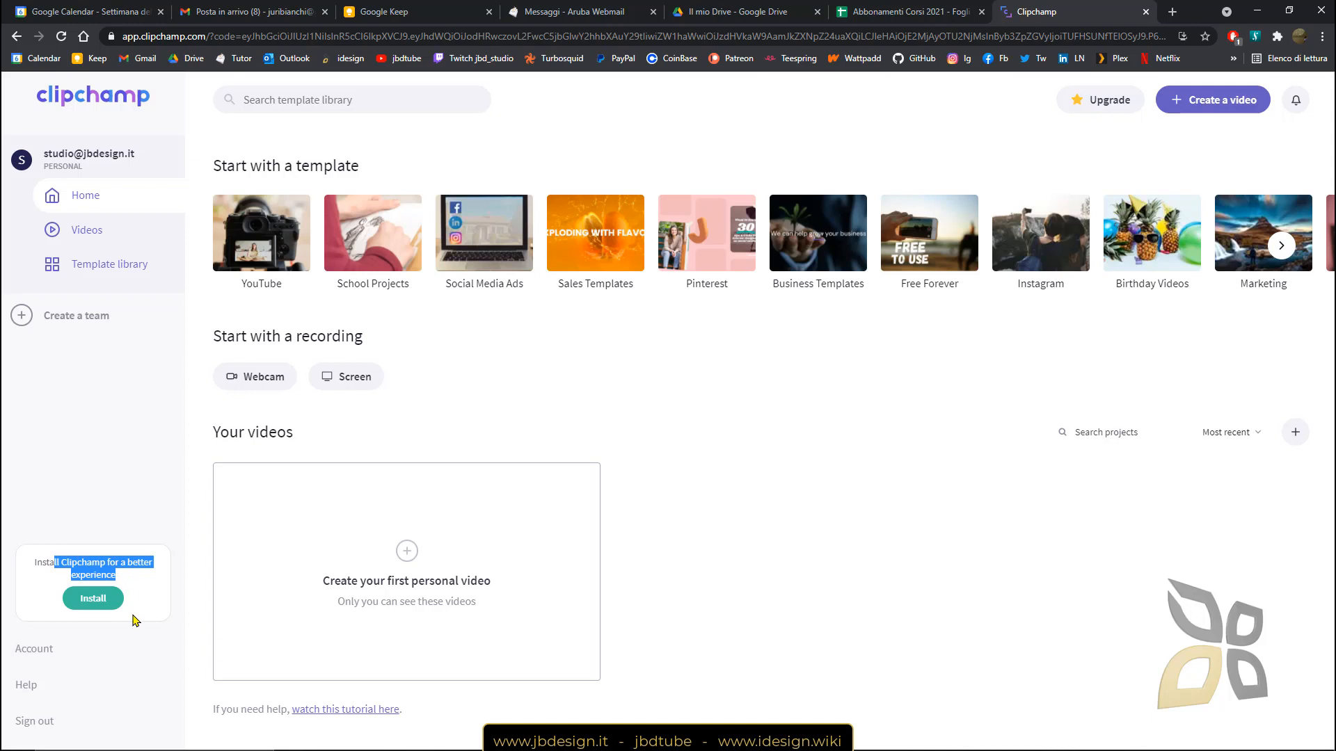
{"action": "left_click", "coordinate": [121, 633]}
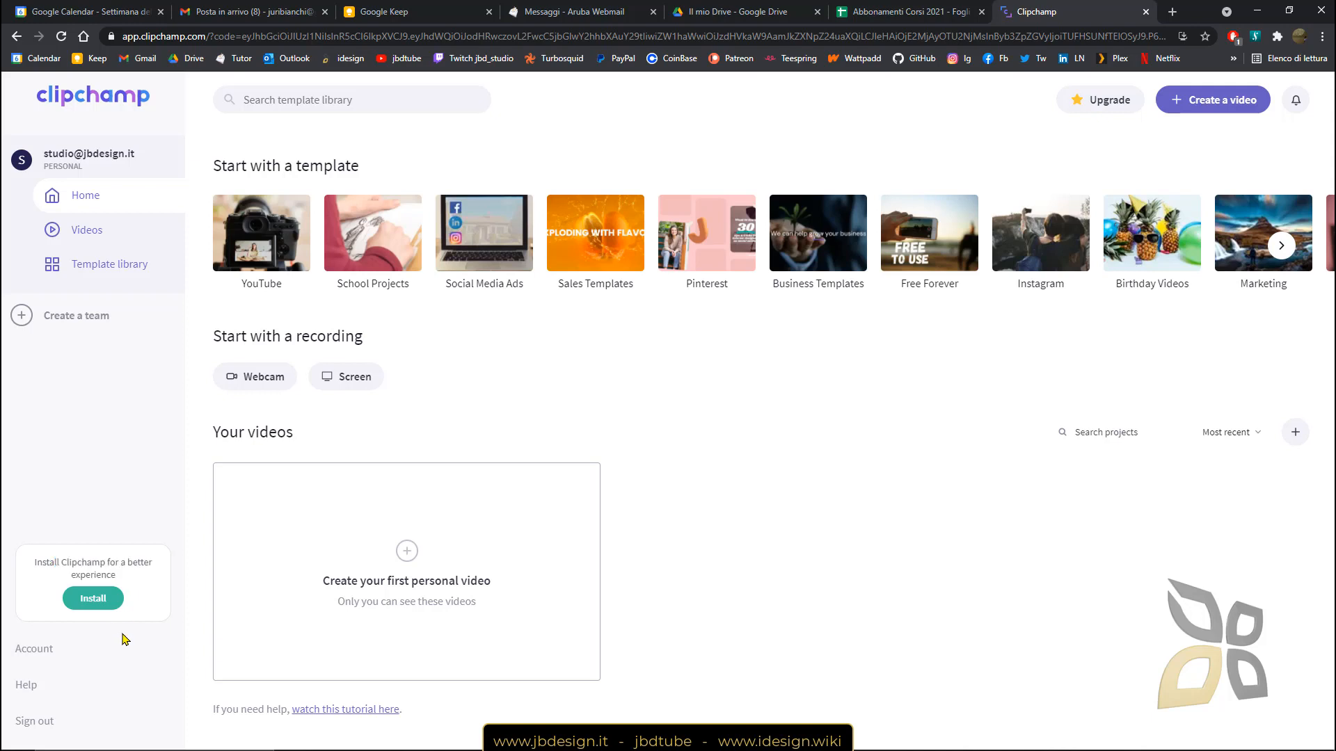
{"action": "left_click", "coordinate": [96, 602]}
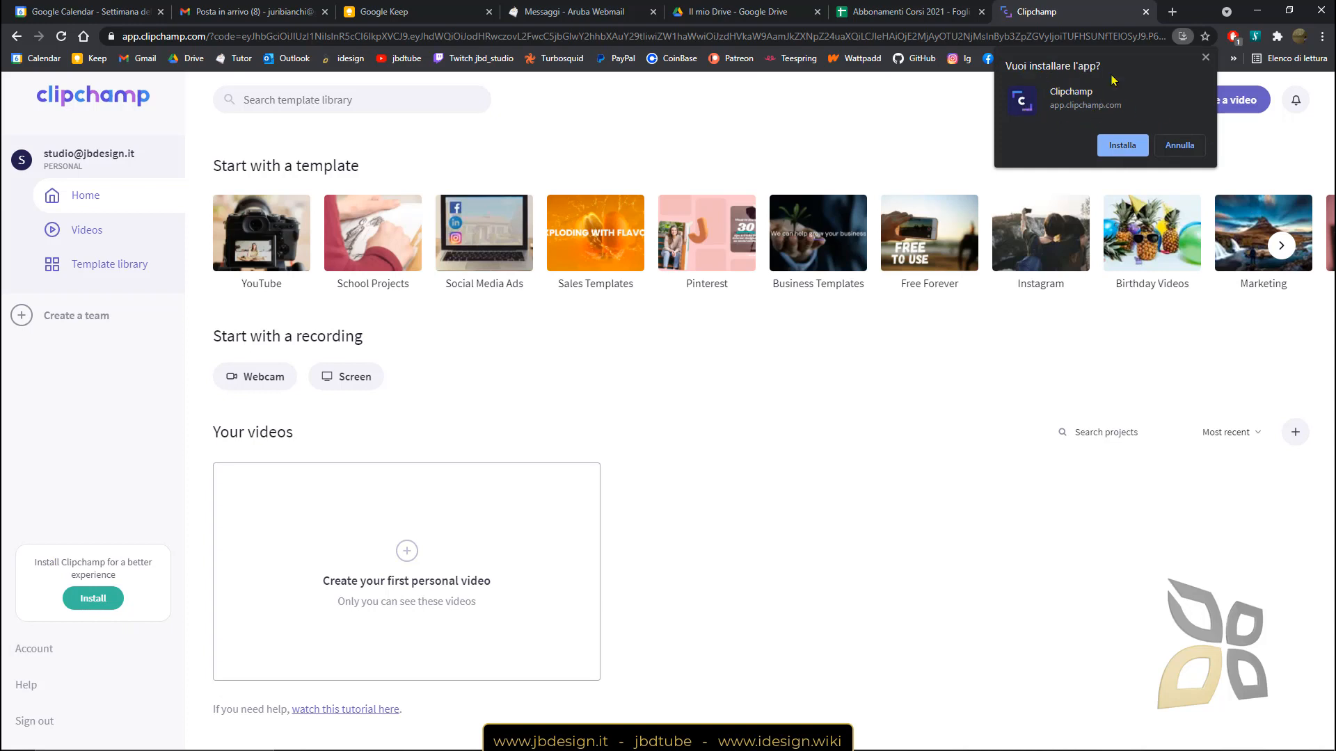
{"action": "left_click", "coordinate": [1206, 57]}
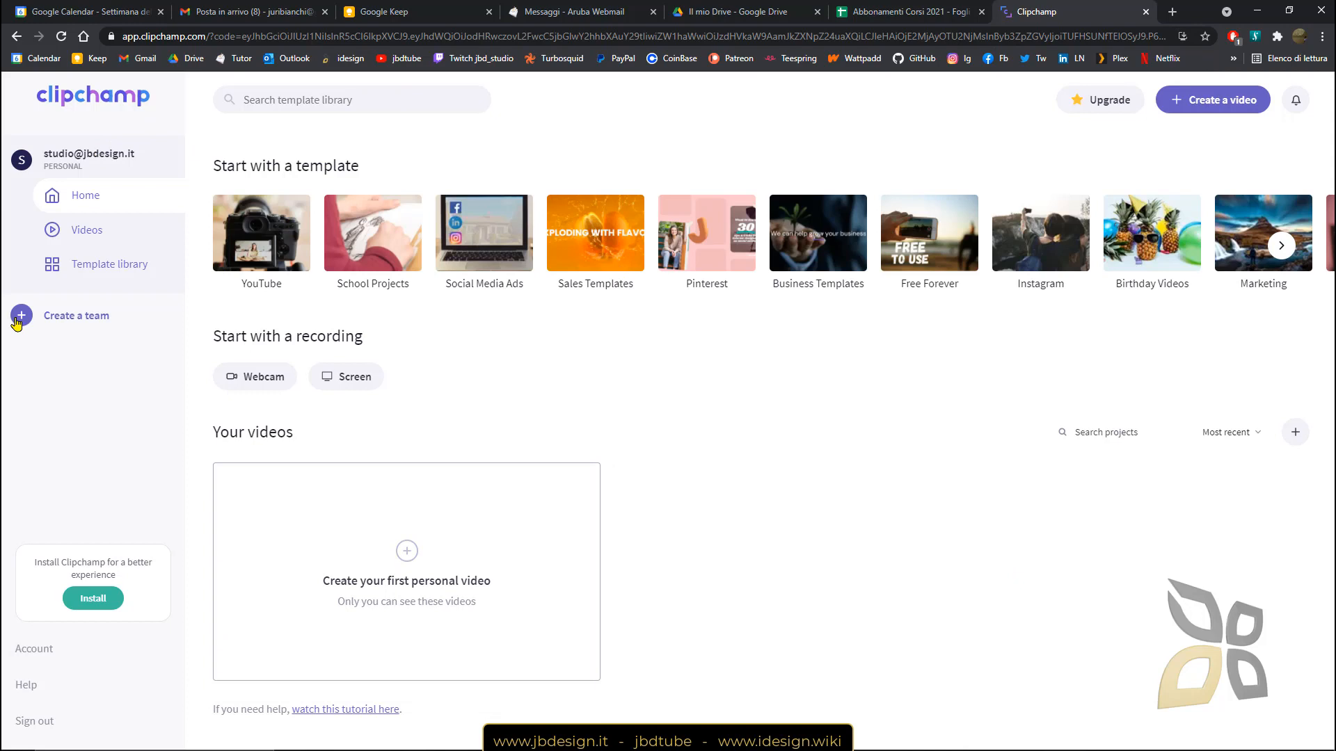
Visit Create a team, Home, Videos and Template library, then open the Marketing category.
{"action": "left_click", "coordinate": [78, 326]}
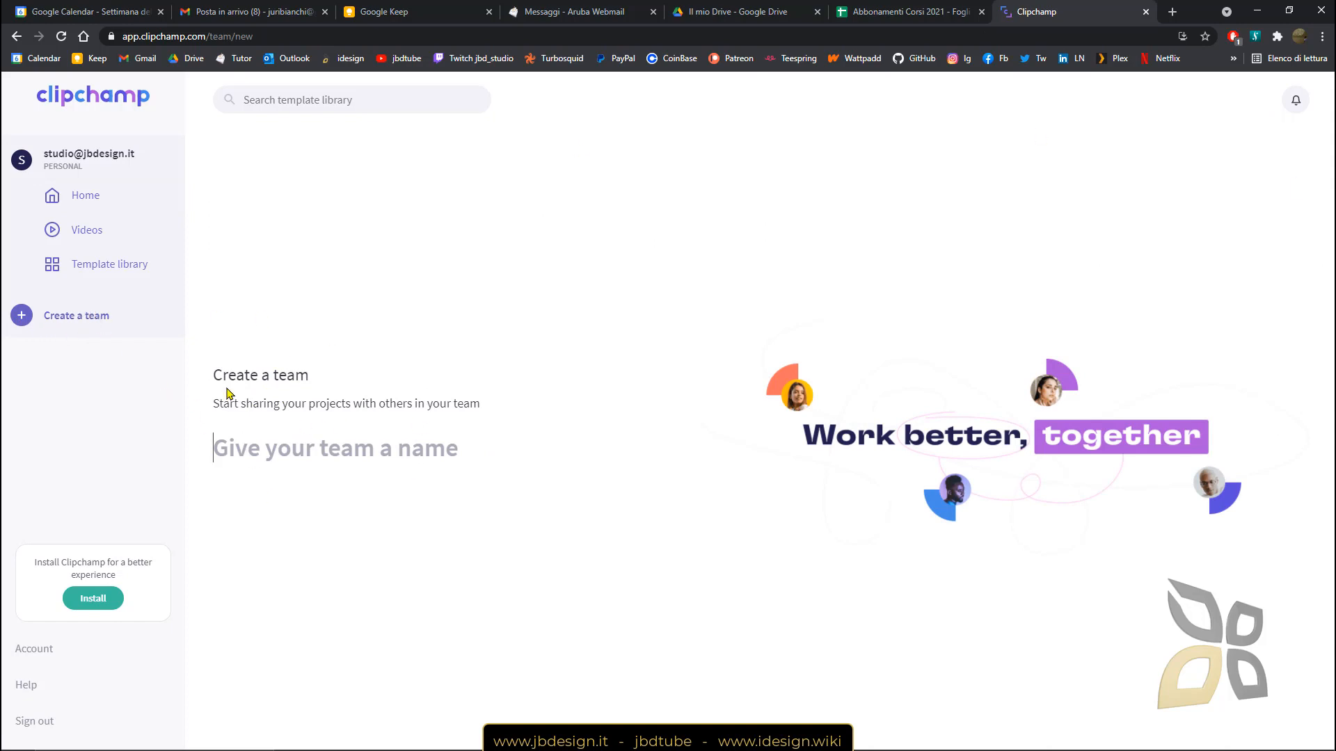
{"action": "left_click", "coordinate": [87, 195]}
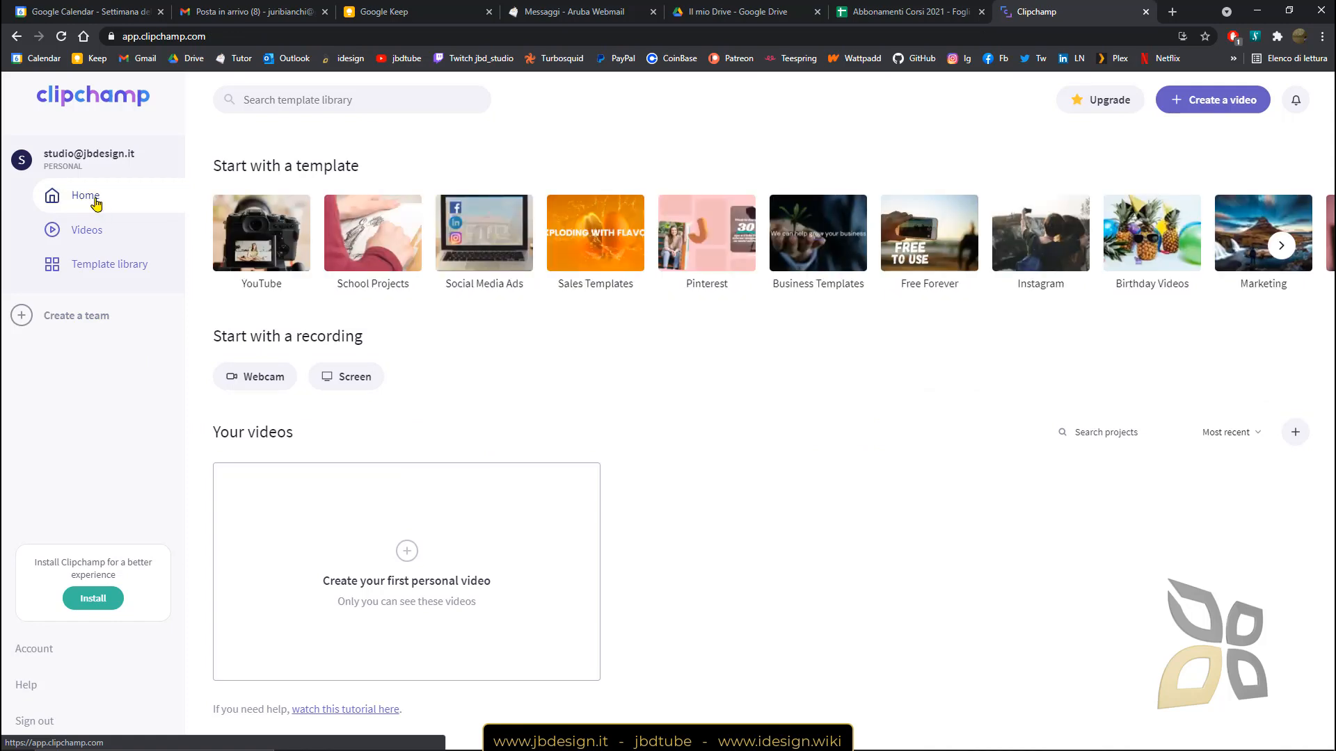
{"action": "left_click", "coordinate": [81, 234]}
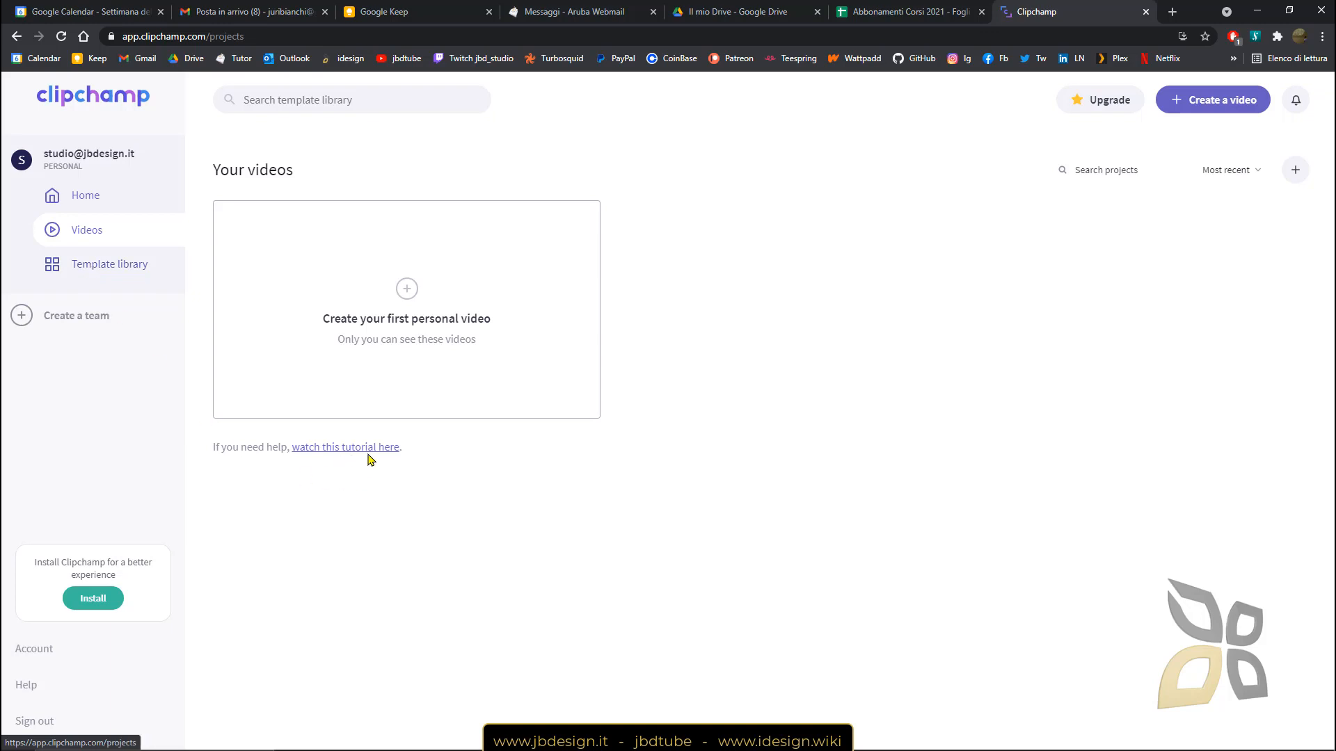
{"action": "left_click", "coordinate": [129, 273]}
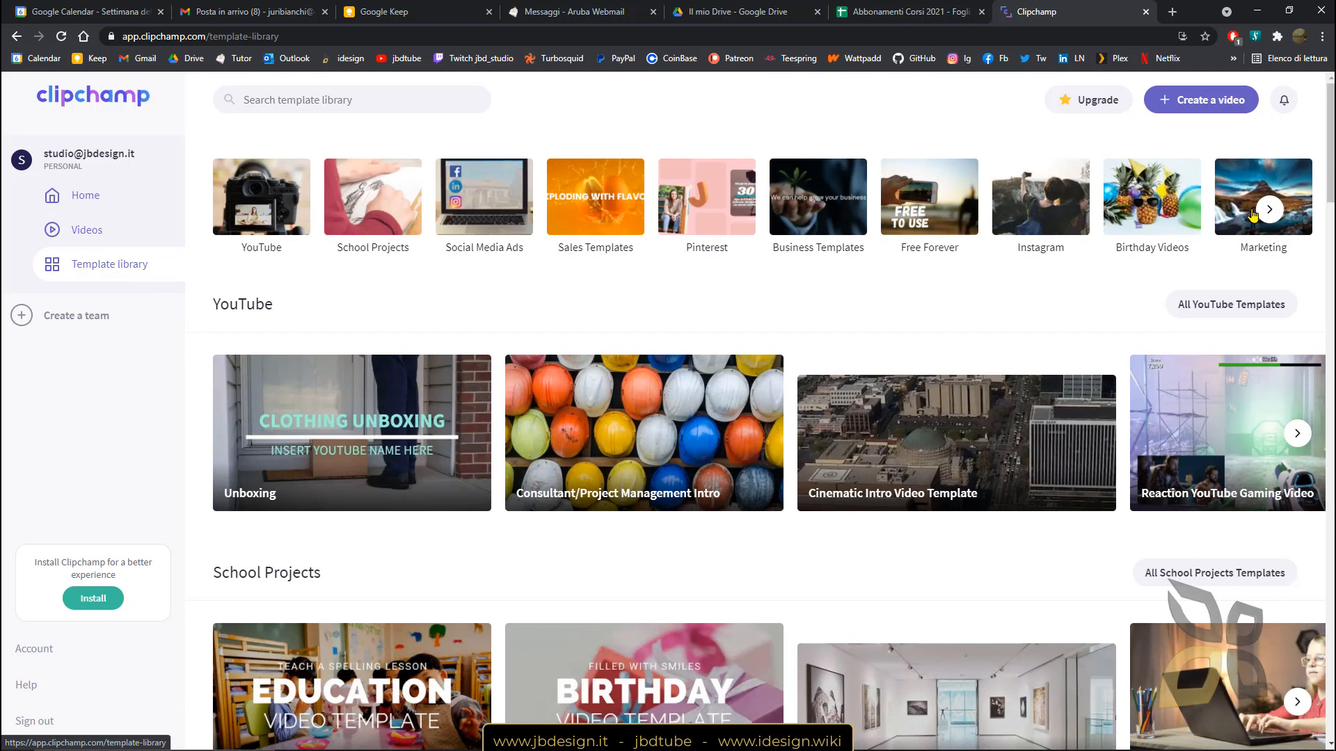
{"action": "left_click", "coordinate": [1269, 211]}
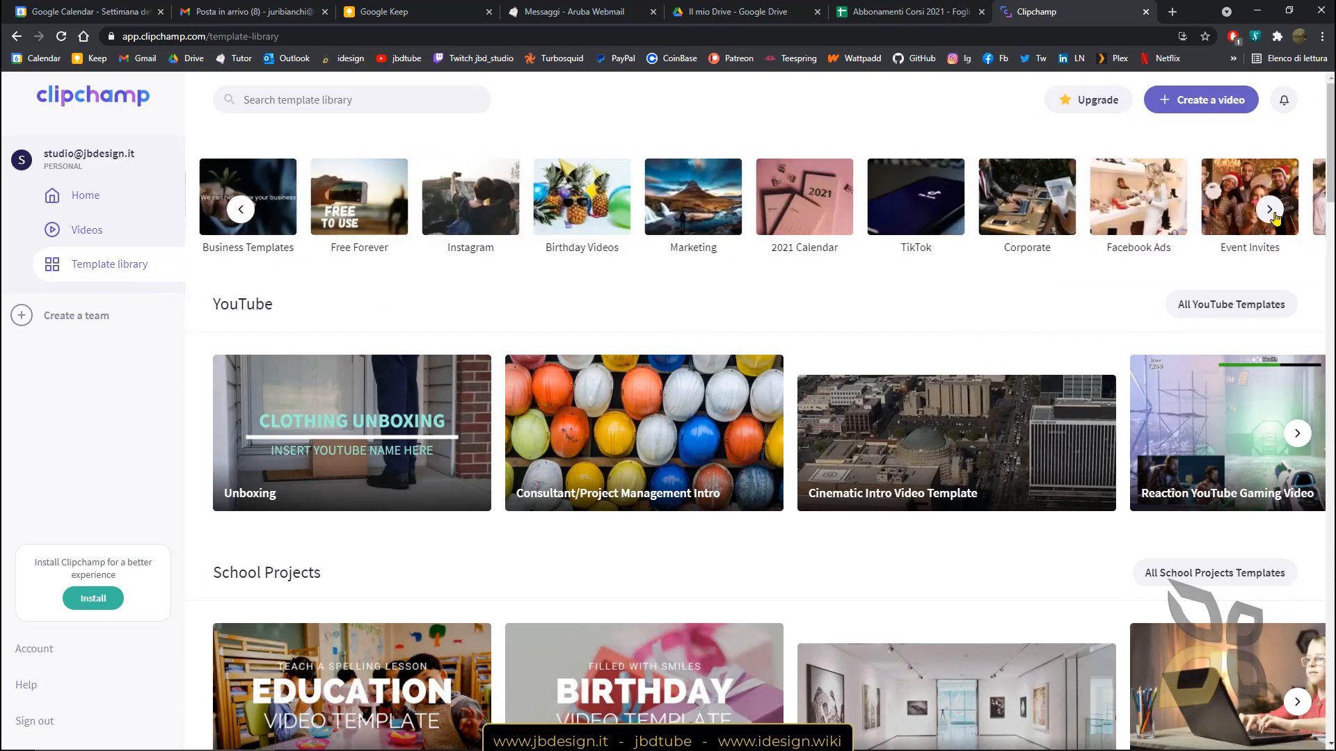
{"action": "left_click", "coordinate": [694, 248]}
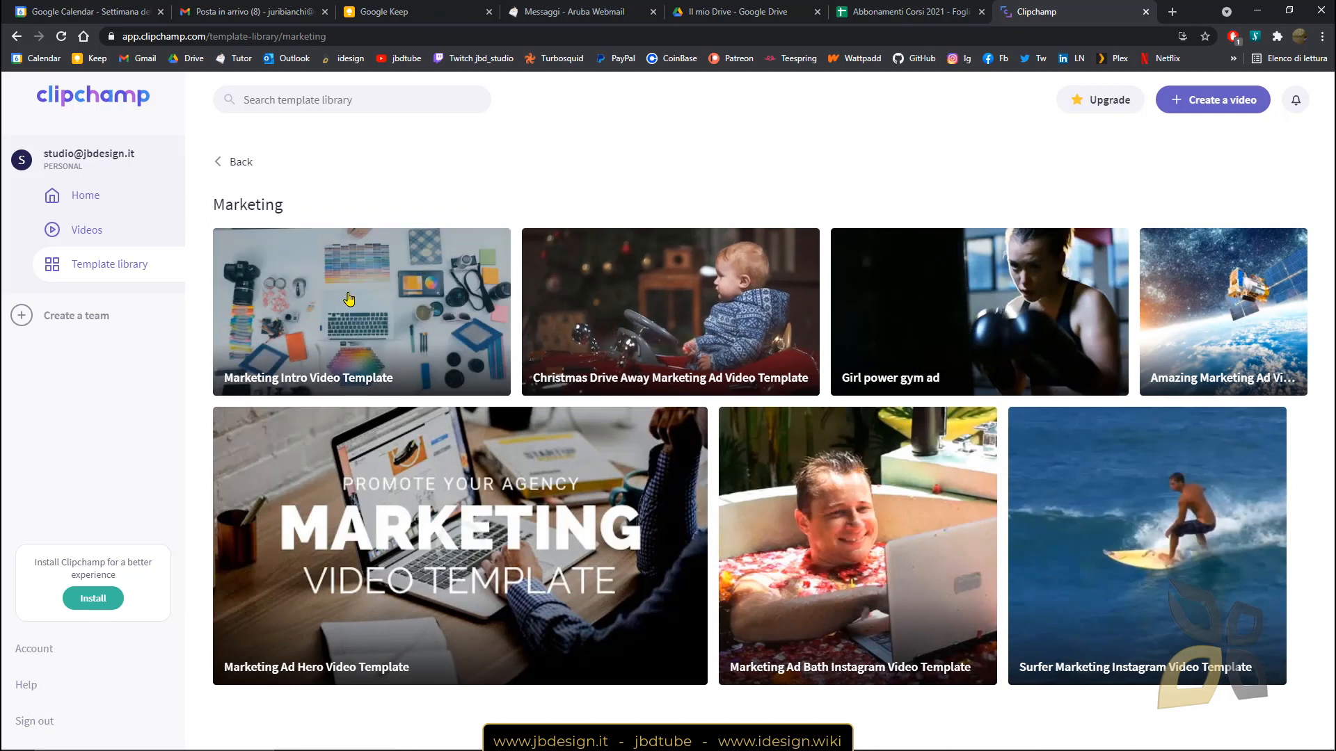
Open the Marketing Intro Video Template and play, pause and scrub its preview around 2 seconds.
{"action": "left_click", "coordinate": [289, 337]}
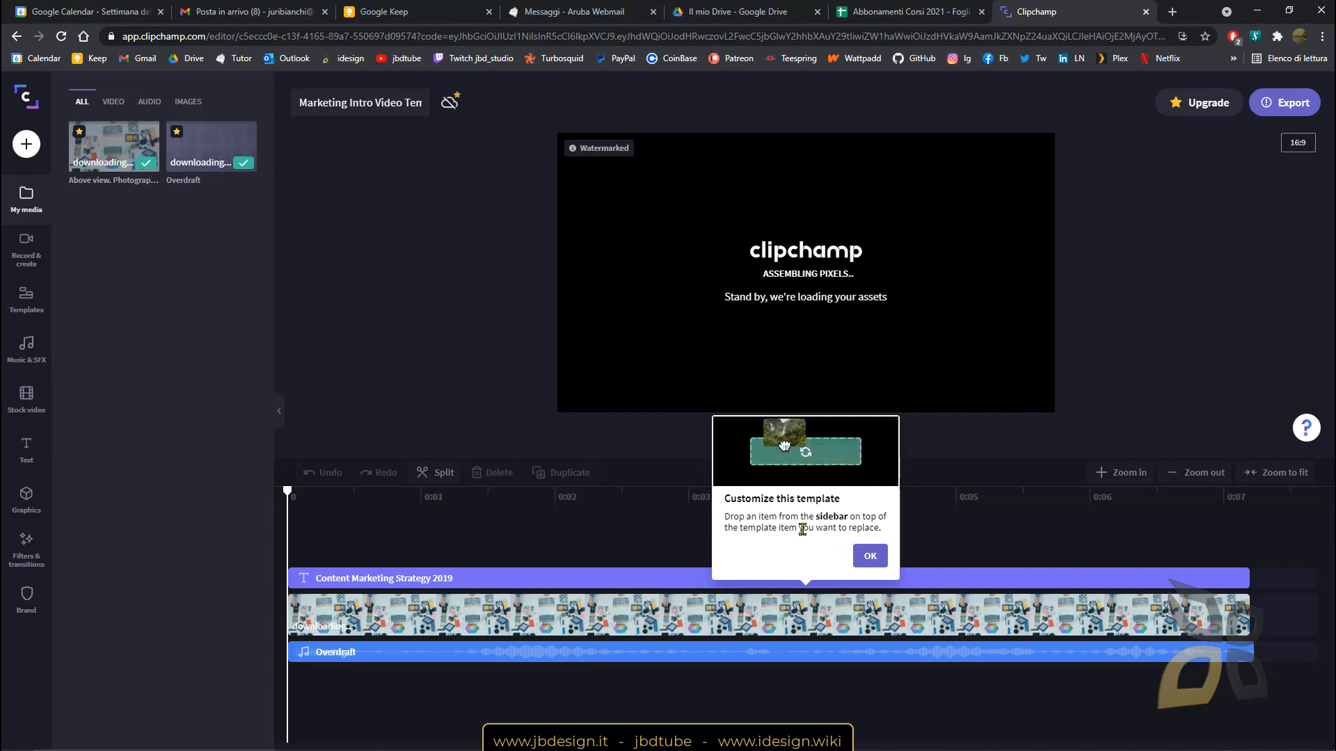
{"action": "left_click", "coordinate": [870, 558]}
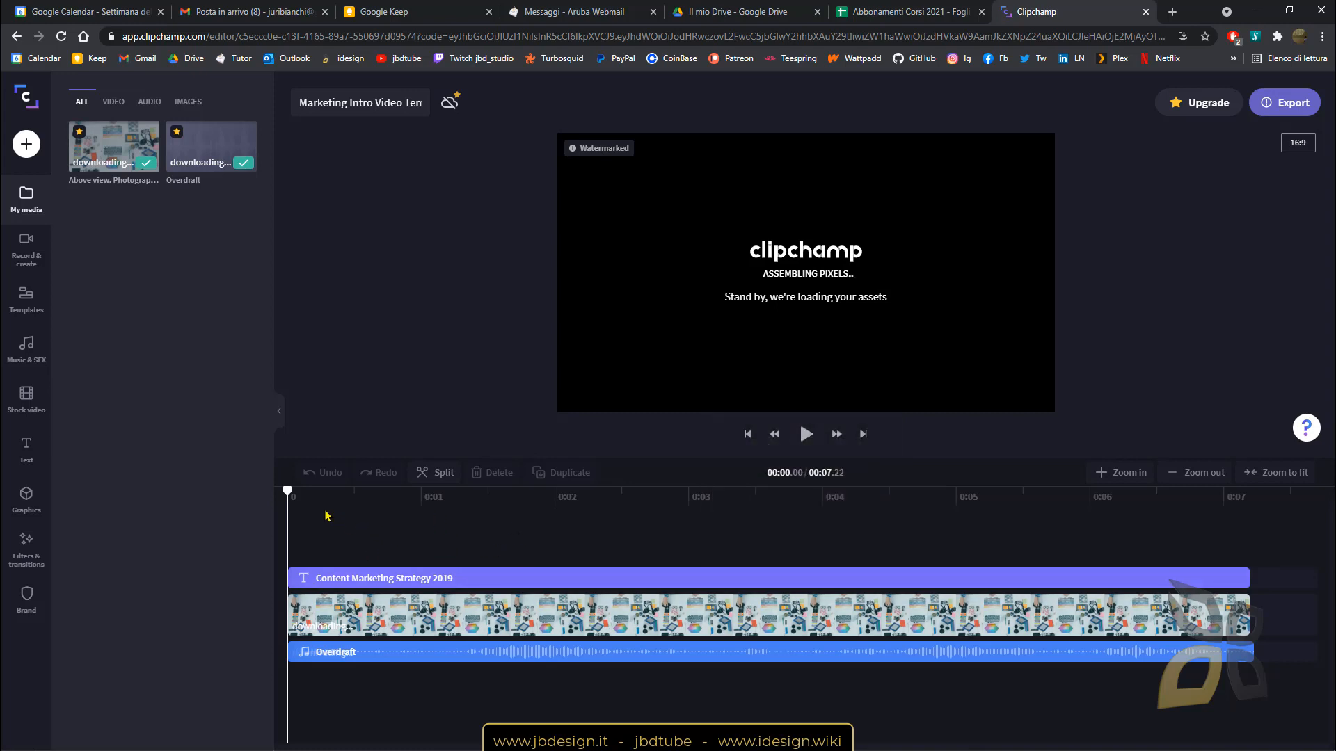
{"action": "left_click_drag", "start_coordinate": [304, 501], "coordinate": [422, 549]}
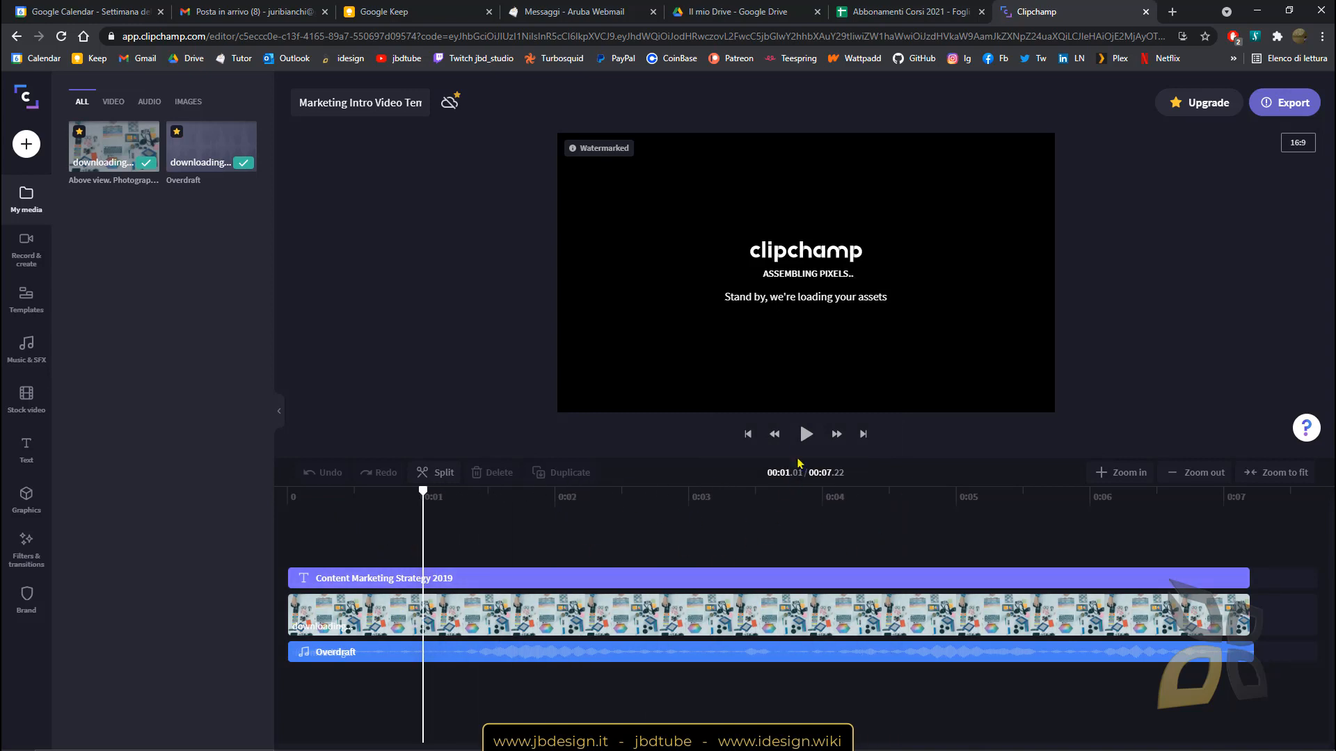
{"action": "left_click", "coordinate": [806, 434]}
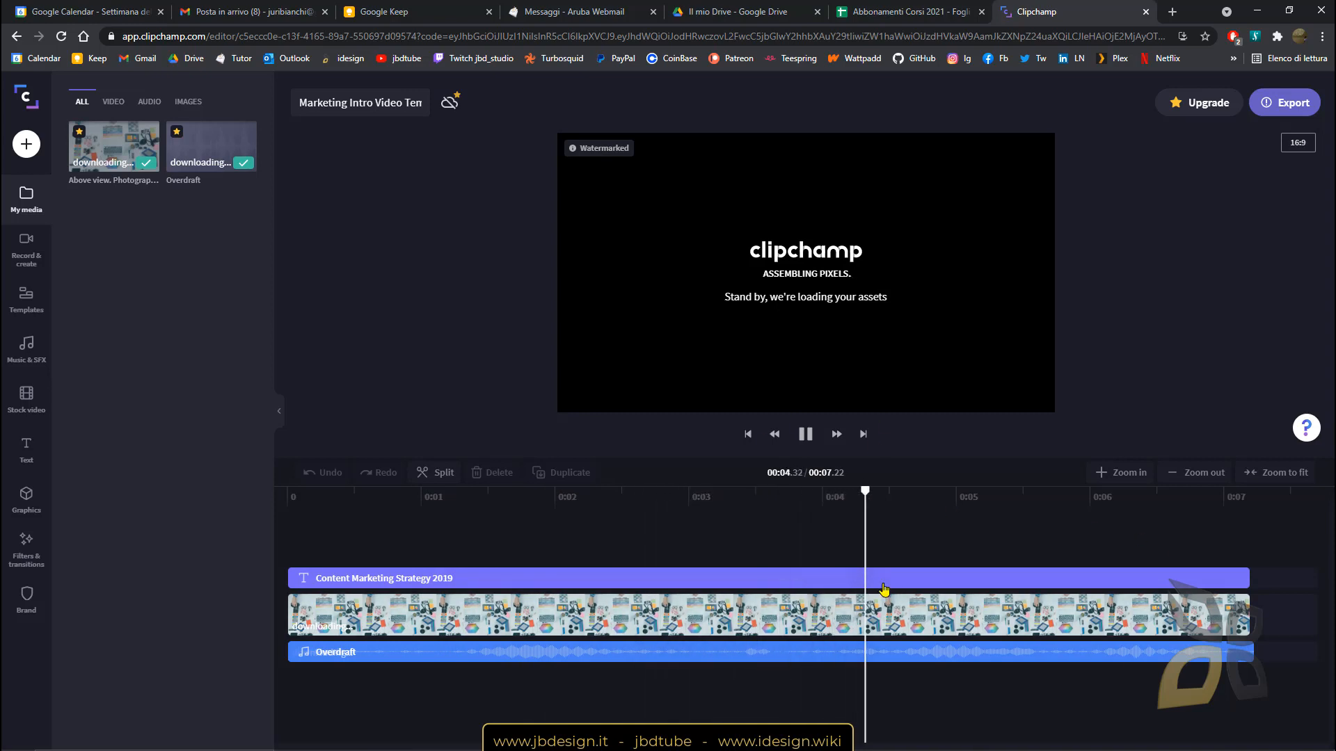
{"action": "key", "text": "space"}
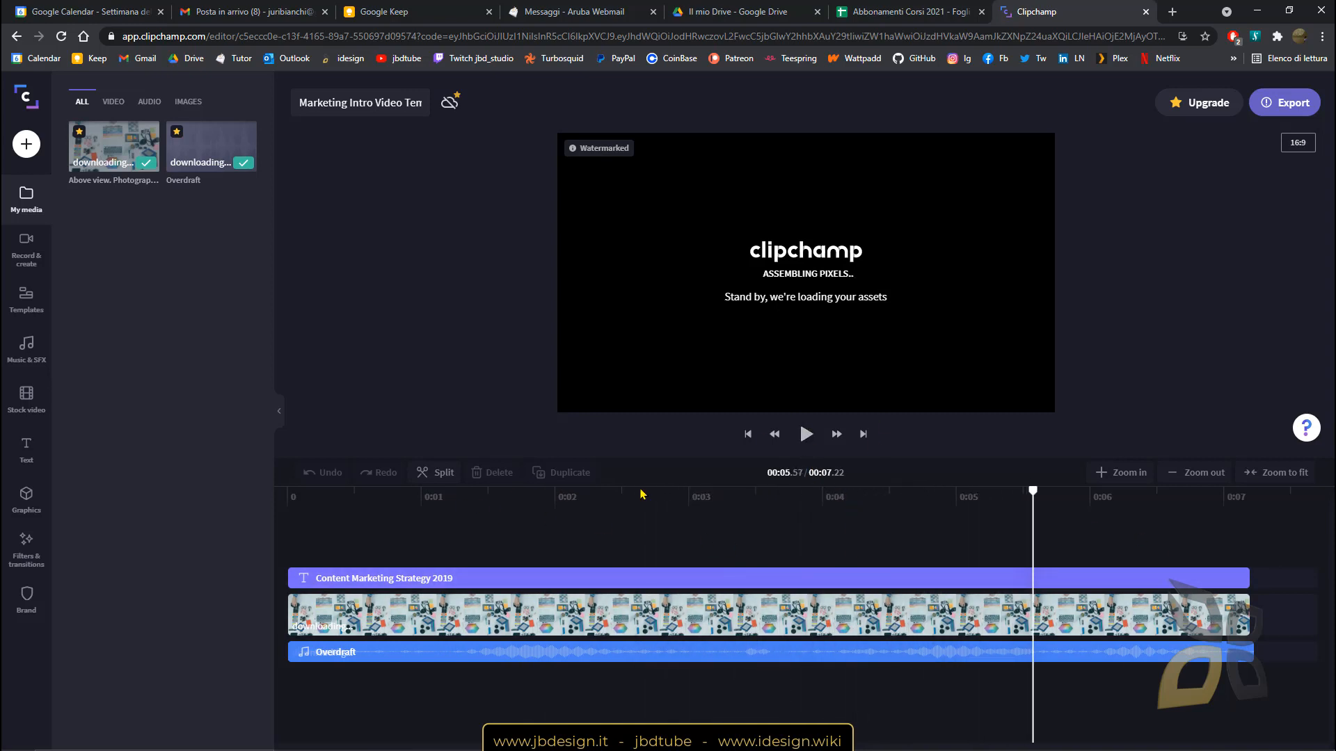
{"action": "left_click", "coordinate": [666, 498]}
{"action": "left_click_drag", "start_coordinate": [667, 498], "coordinate": [526, 530]}
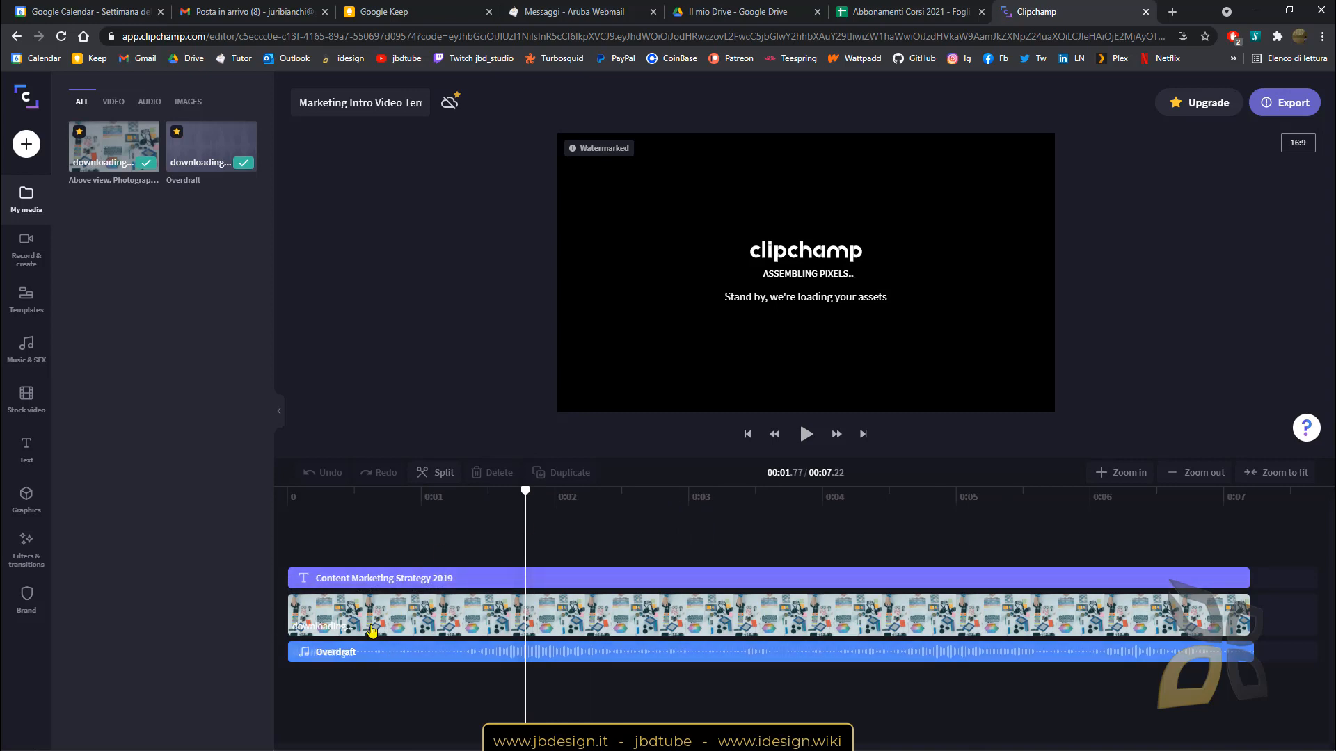
{"action": "left_click", "coordinate": [416, 630]}
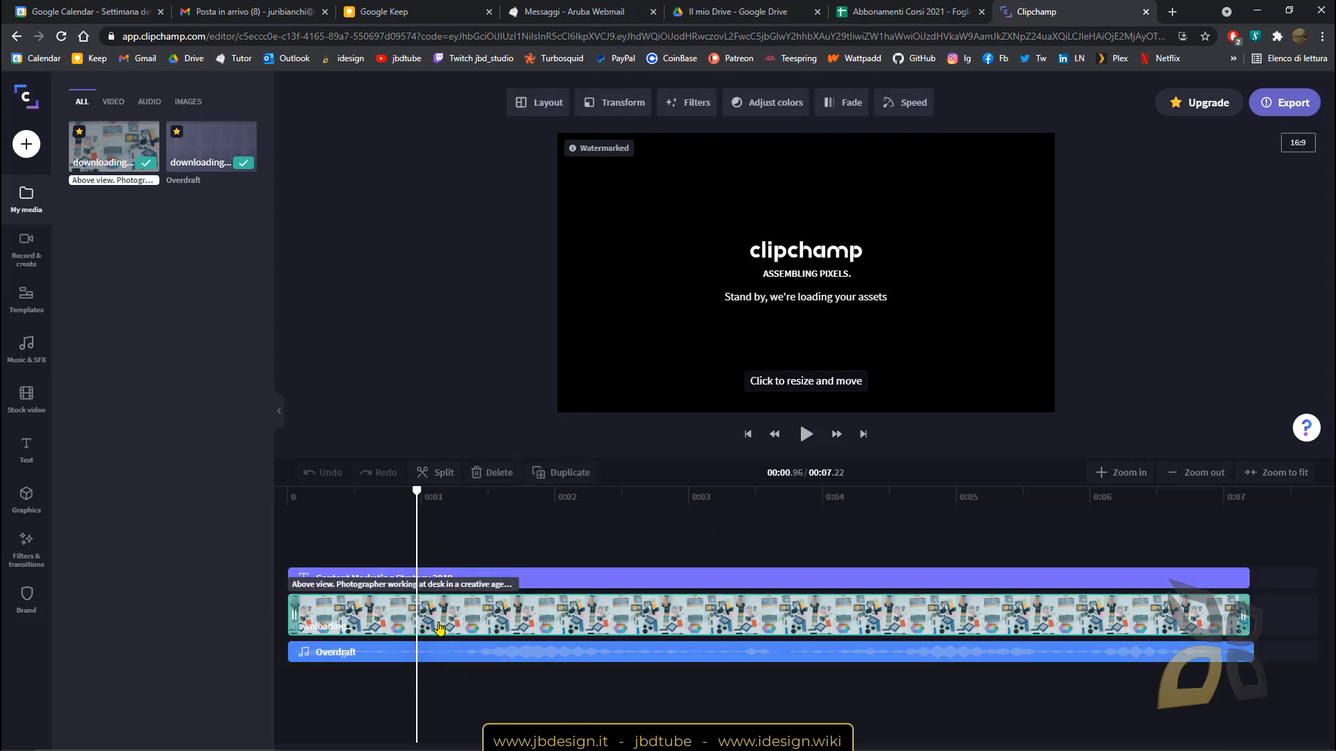
{"action": "left_click", "coordinate": [447, 661]}
{"action": "left_click", "coordinate": [426, 579]}
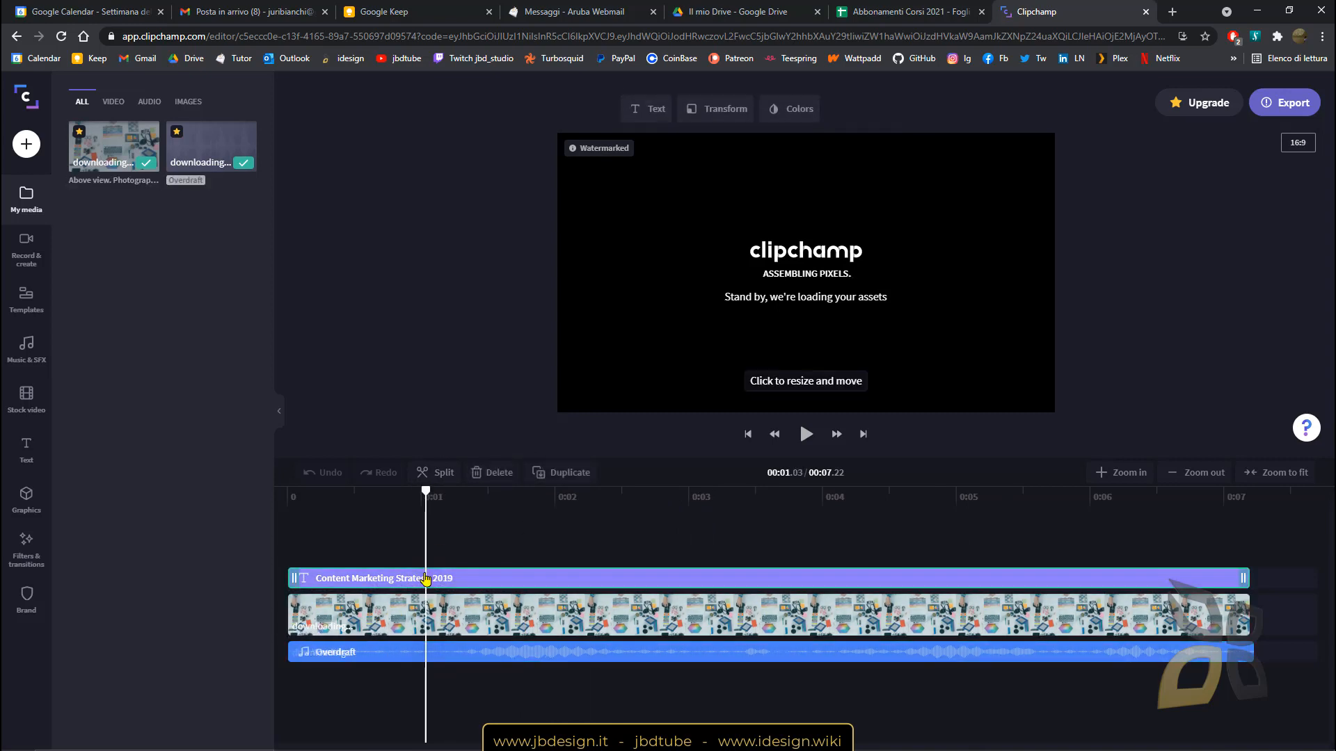
{"action": "left_click", "coordinate": [494, 615]}
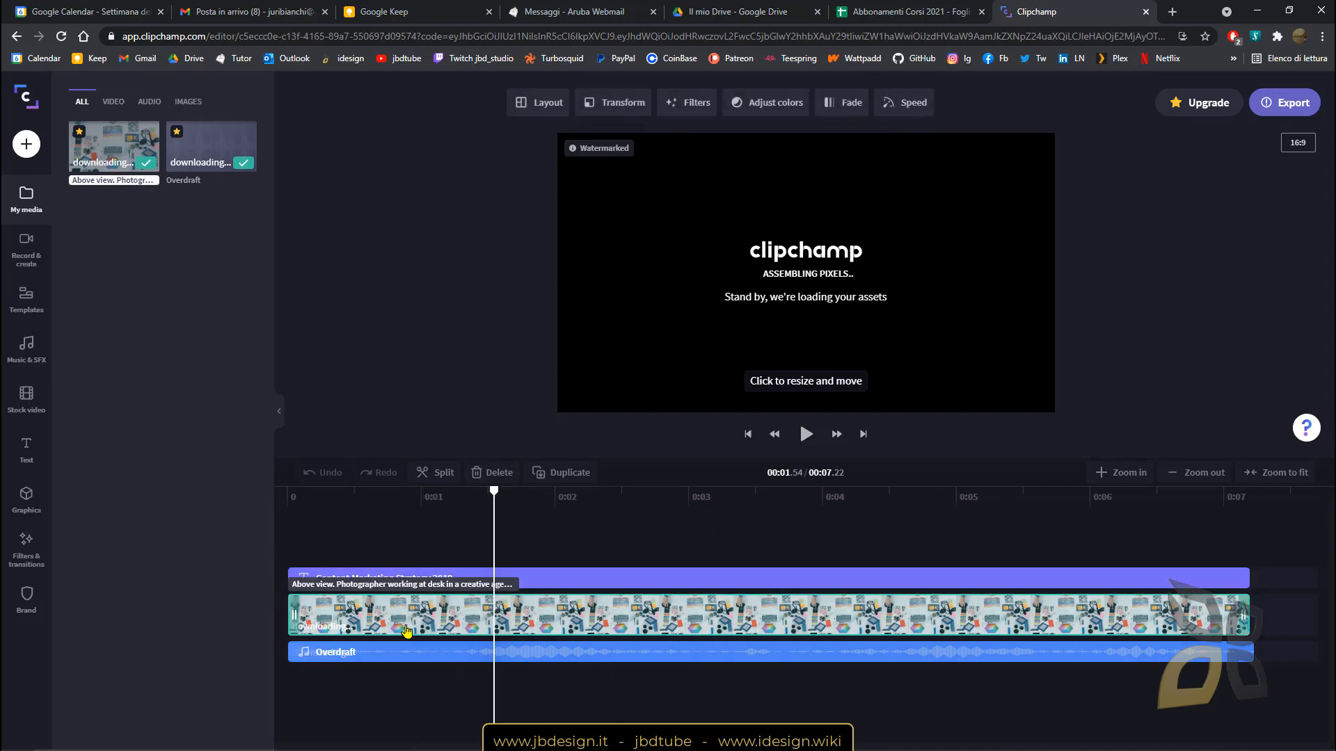
{"action": "left_click", "coordinate": [417, 659]}
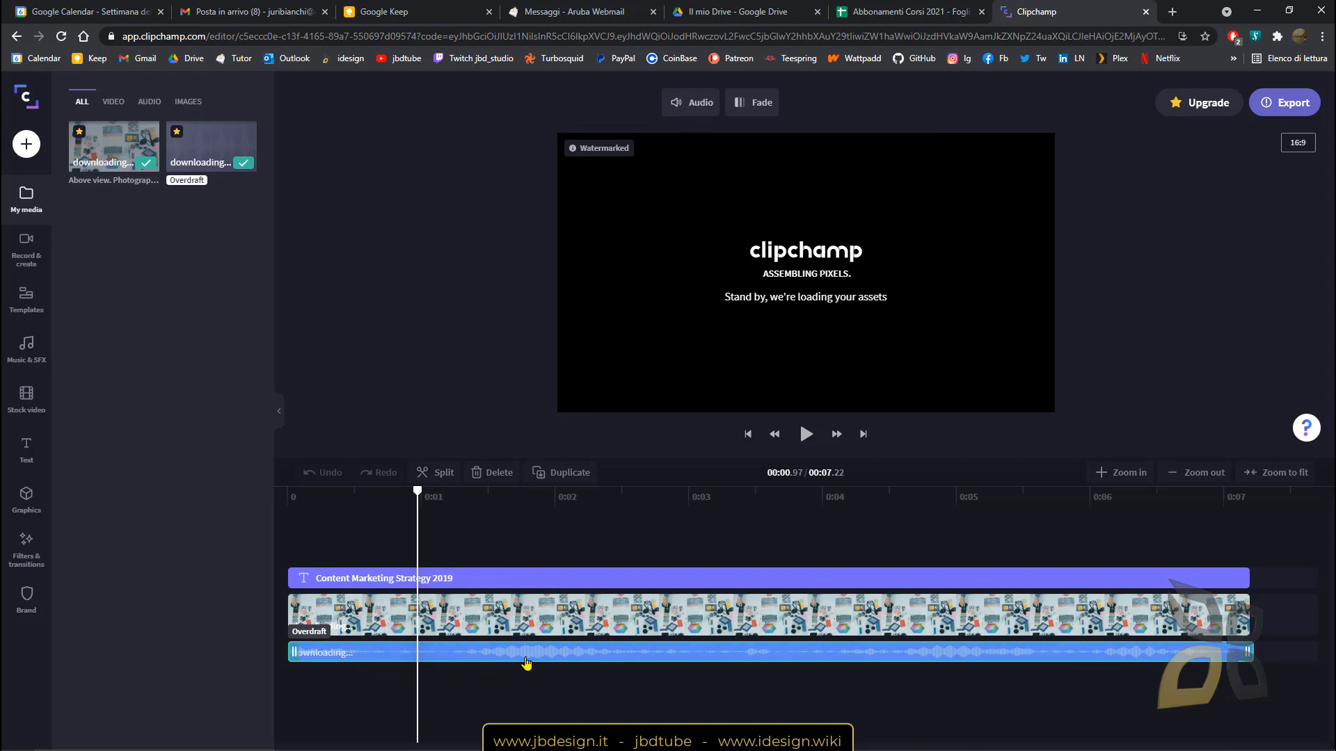
{"action": "left_click", "coordinate": [806, 434]}
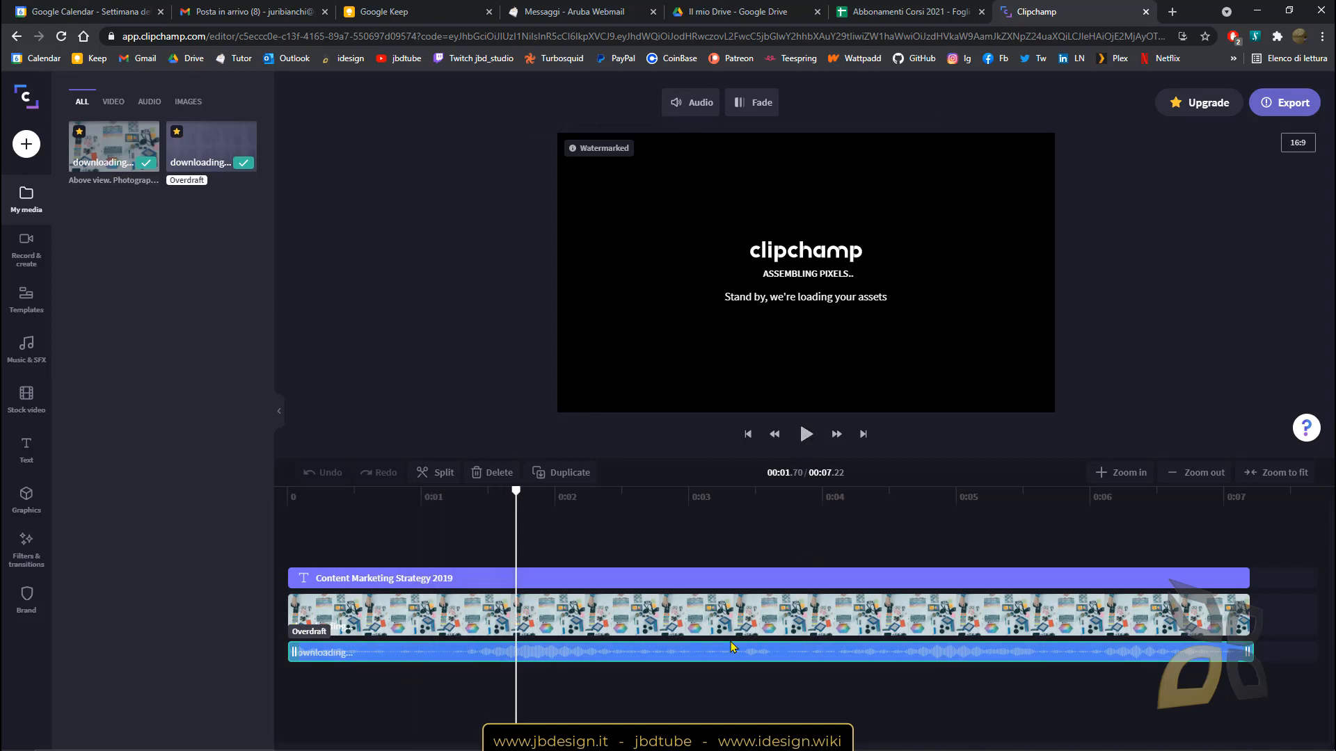
{"action": "left_click", "coordinate": [457, 581]}
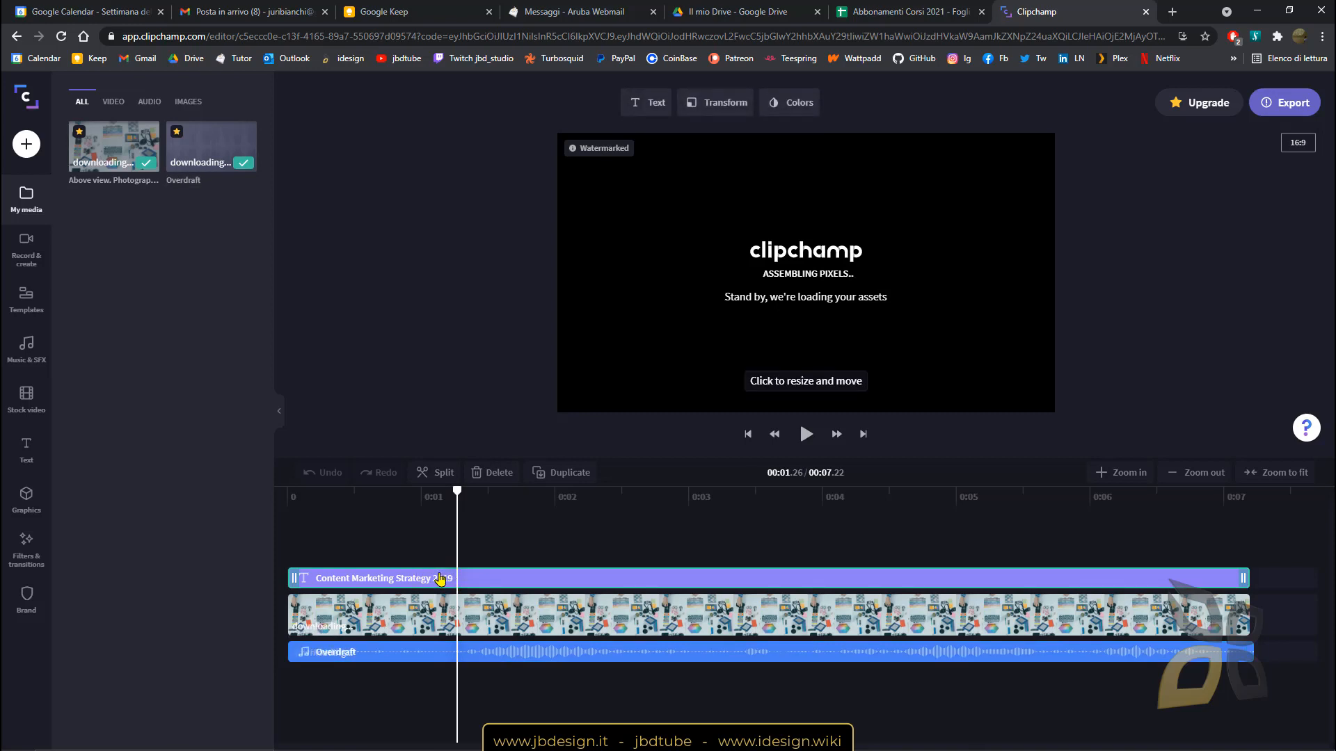
{"action": "left_click", "coordinate": [407, 612]}
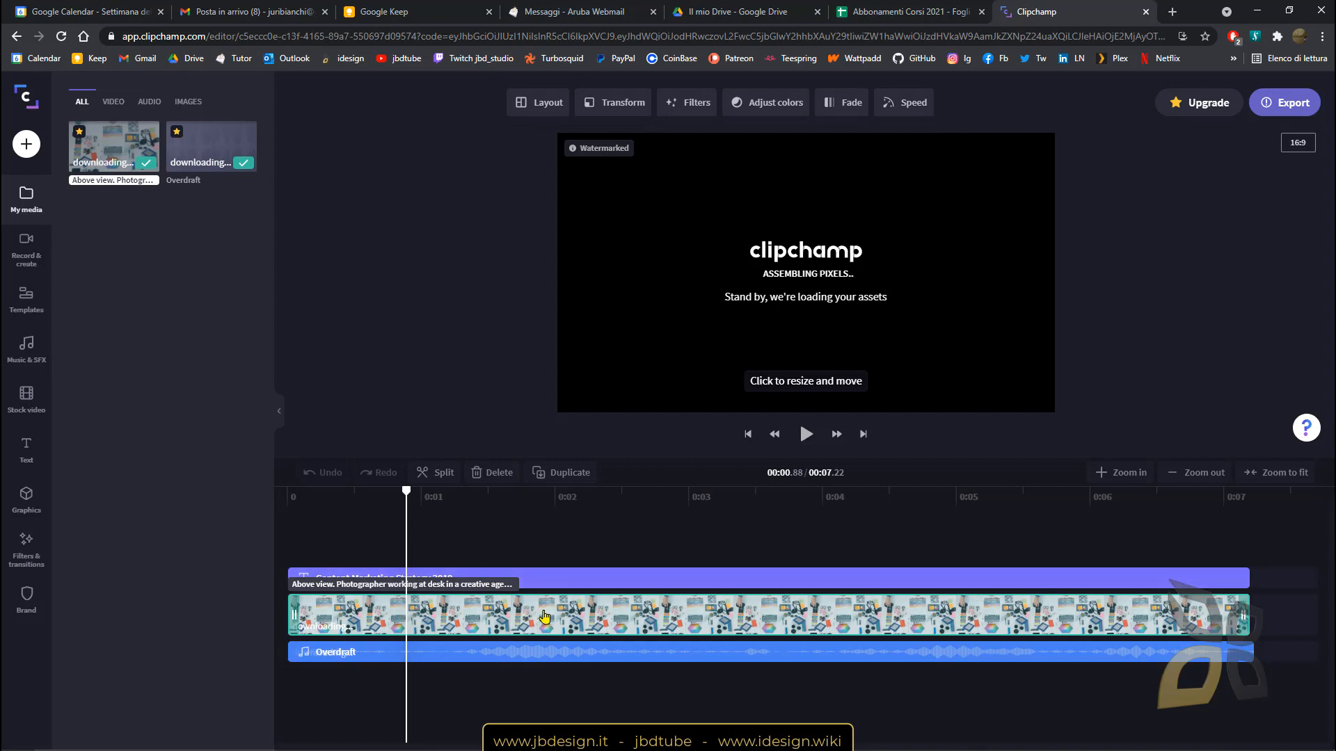
{"action": "left_click", "coordinate": [805, 441]}
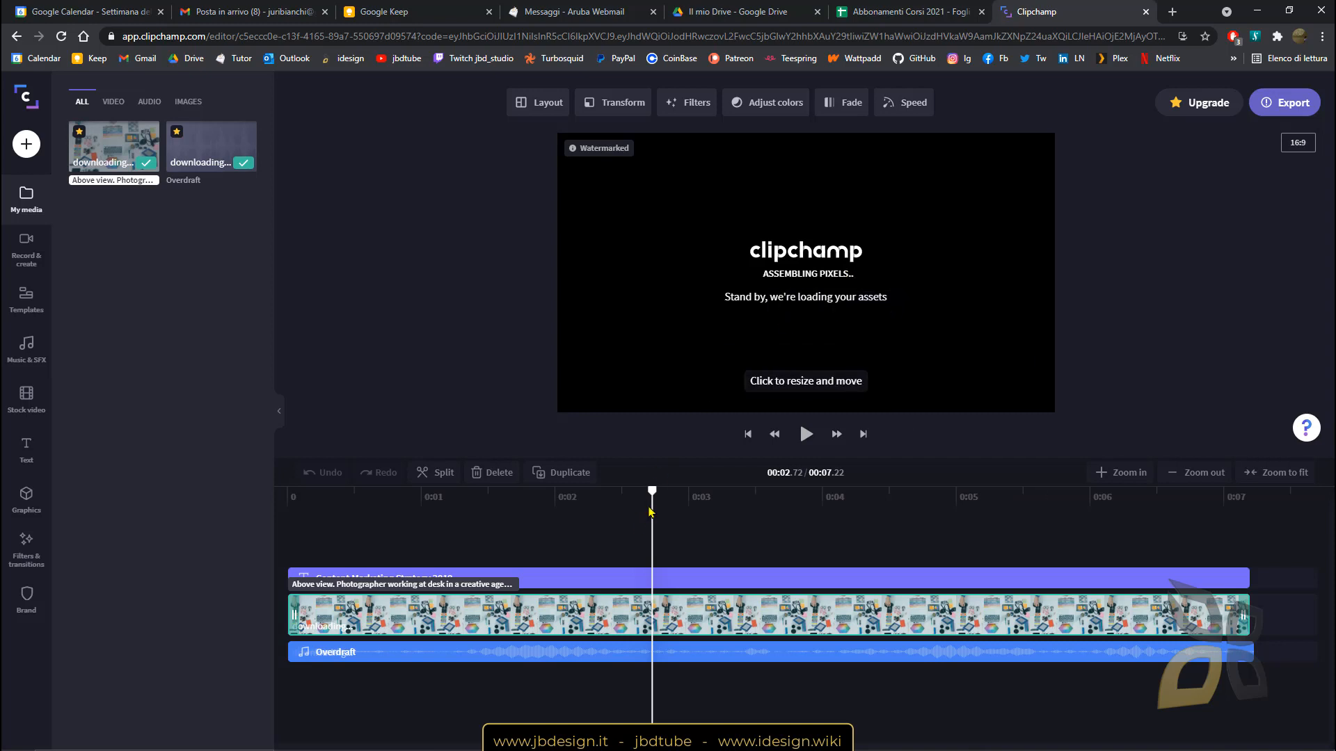
{"action": "left_click_drag", "start_coordinate": [654, 499], "coordinate": [517, 498]}
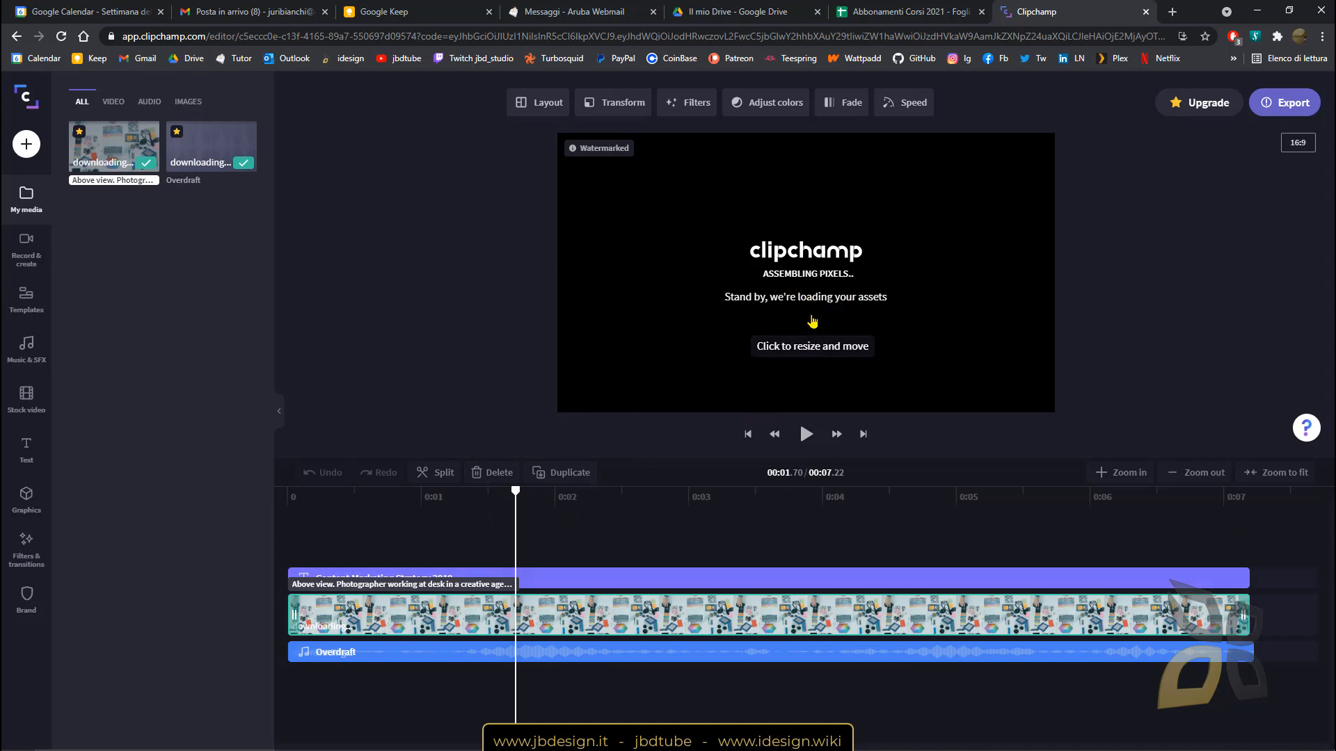
{"action": "mouse_move", "coordinate": [510, 492]}
{"action": "left_mouse_down"}
{"action": "mouse_move", "coordinate": [367, 499]}
{"action": "mouse_move", "coordinate": [612, 504]}
{"action": "mouse_move", "coordinate": [500, 504]}
{"action": "left_mouse_up"}
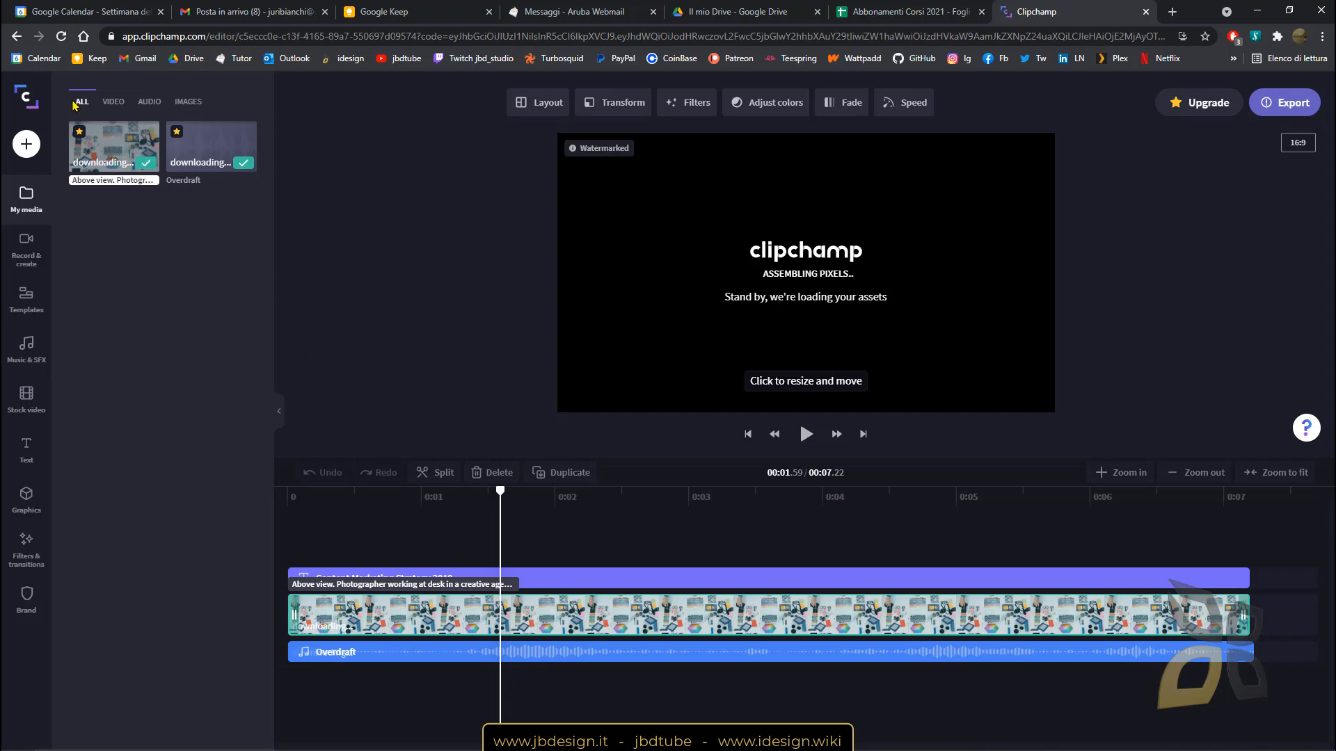
Filter the media library by video, audio, image and all, and move playback to about 1 second.
{"action": "left_click", "coordinate": [114, 102]}
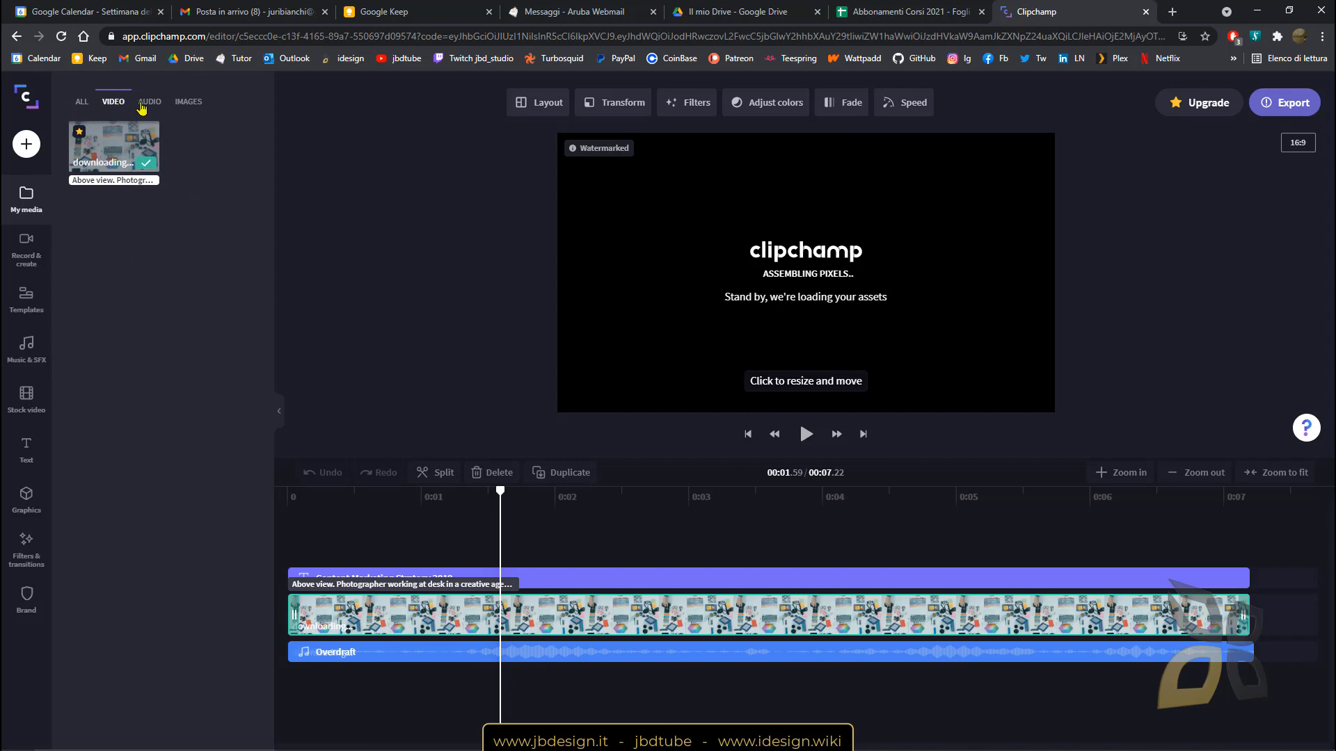
{"action": "left_click", "coordinate": [148, 102]}
{"action": "left_click", "coordinate": [201, 105]}
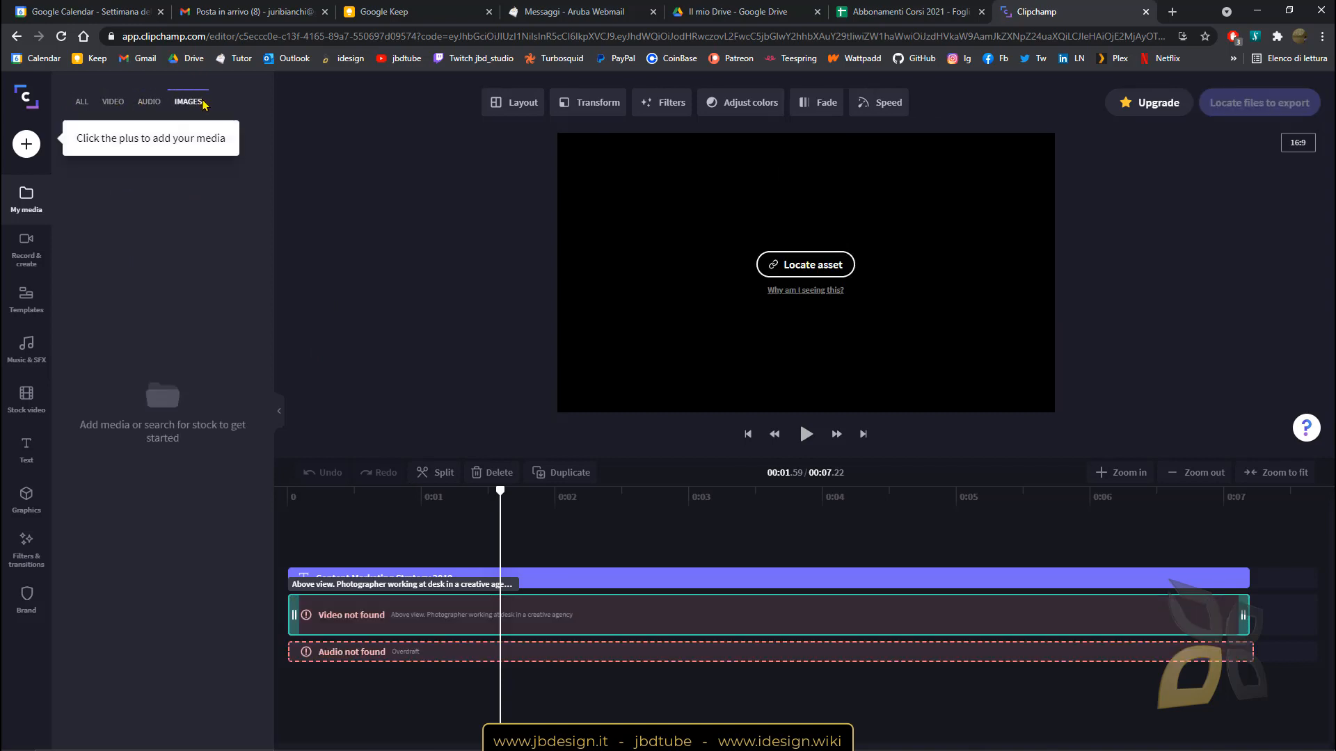
{"action": "left_click", "coordinate": [82, 102]}
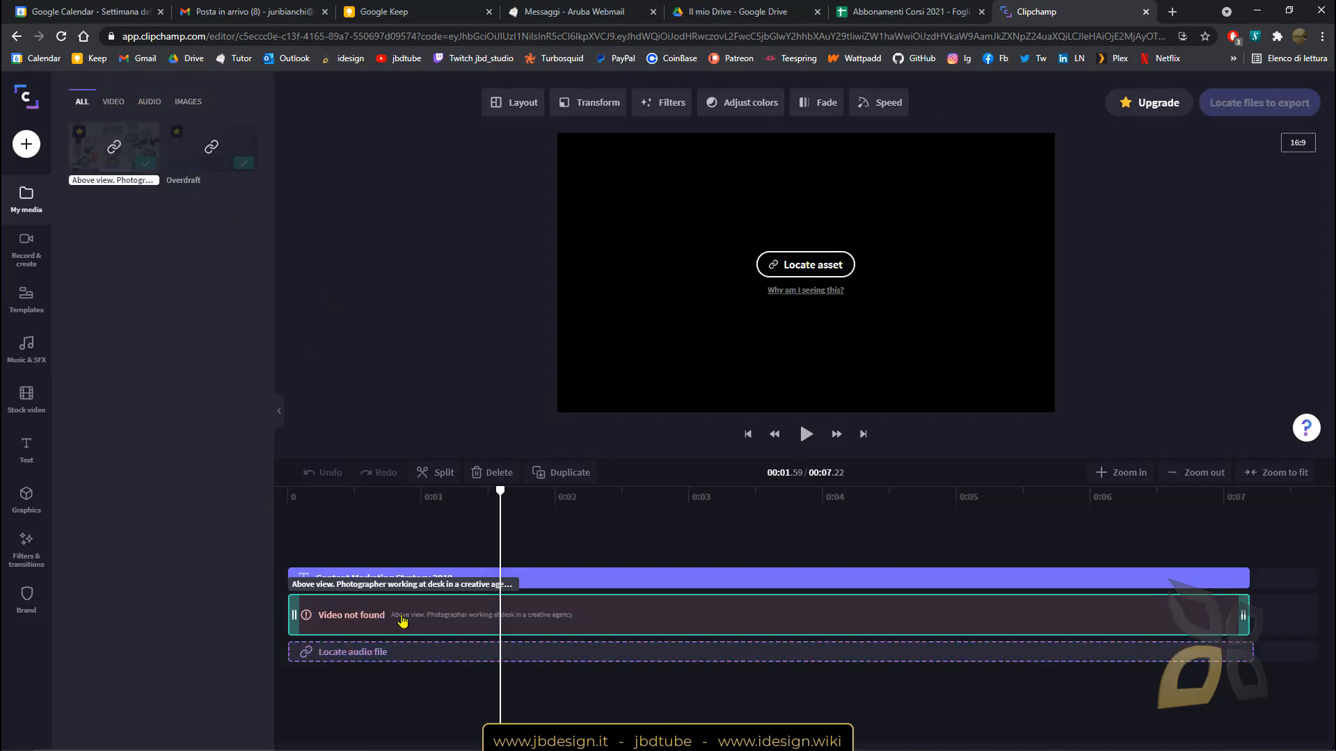
{"action": "left_click", "coordinate": [409, 498]}
{"action": "left_click_drag", "start_coordinate": [395, 506], "coordinate": [424, 506]}
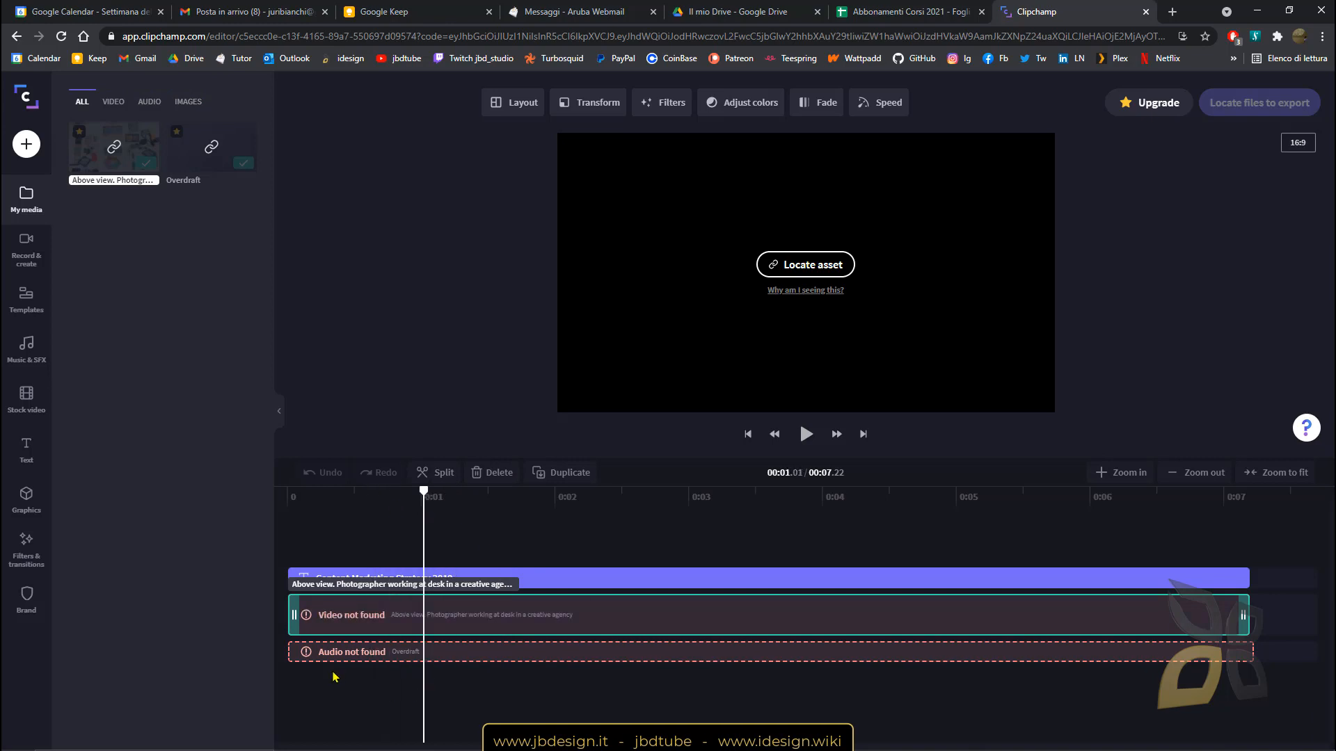
Dismiss the Locate files prompt and delete the missing stock video clip from the timeline.
{"action": "mouse_move", "coordinate": [349, 621]}
{"action": "left_click", "coordinate": [368, 657]}
{"action": "left_click", "coordinate": [368, 654]}
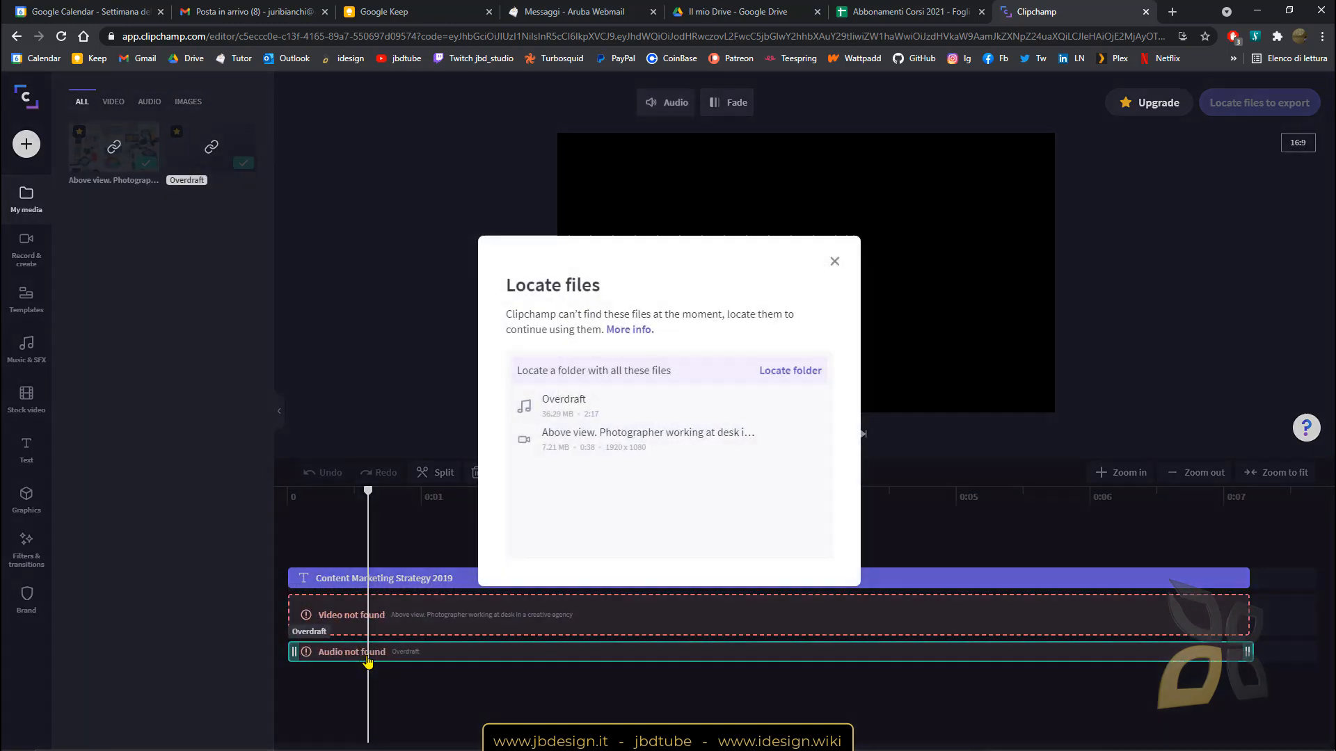
{"action": "left_click", "coordinate": [836, 259]}
{"action": "left_click", "coordinate": [513, 615]}
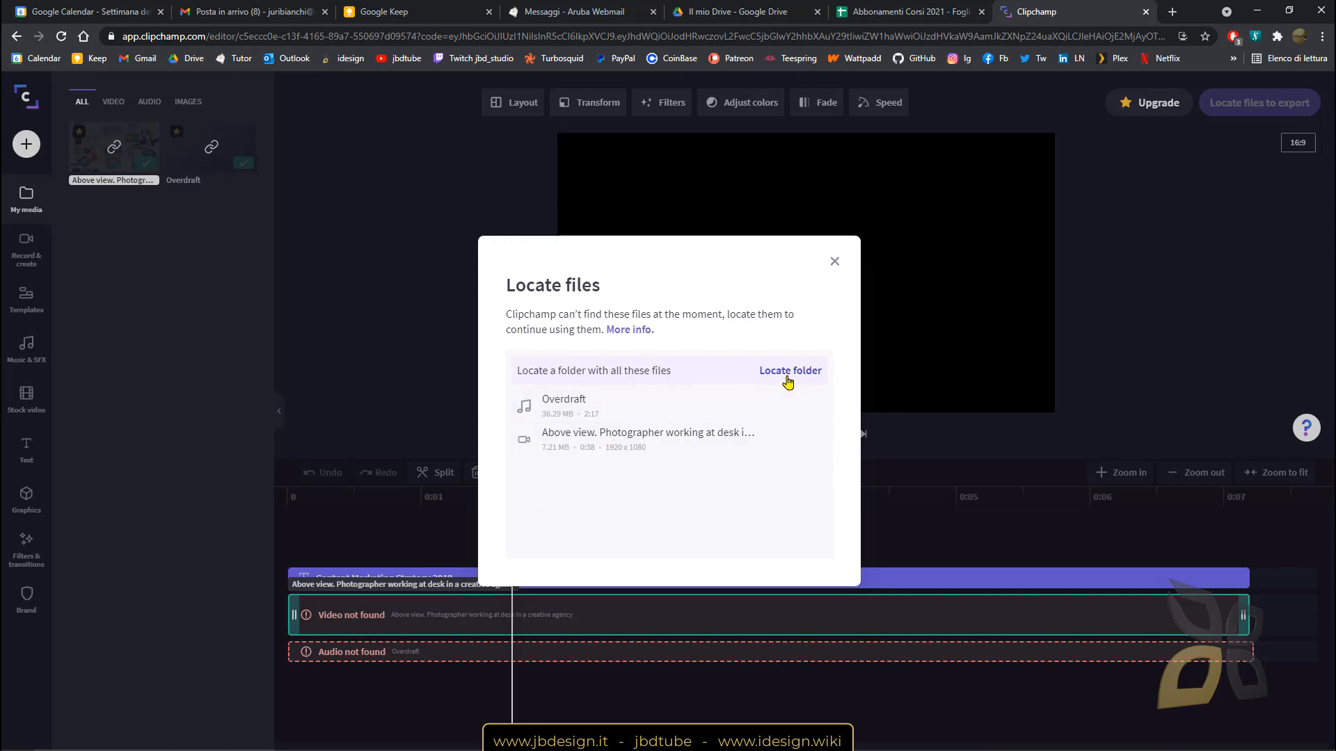
{"action": "left_click", "coordinate": [835, 263]}
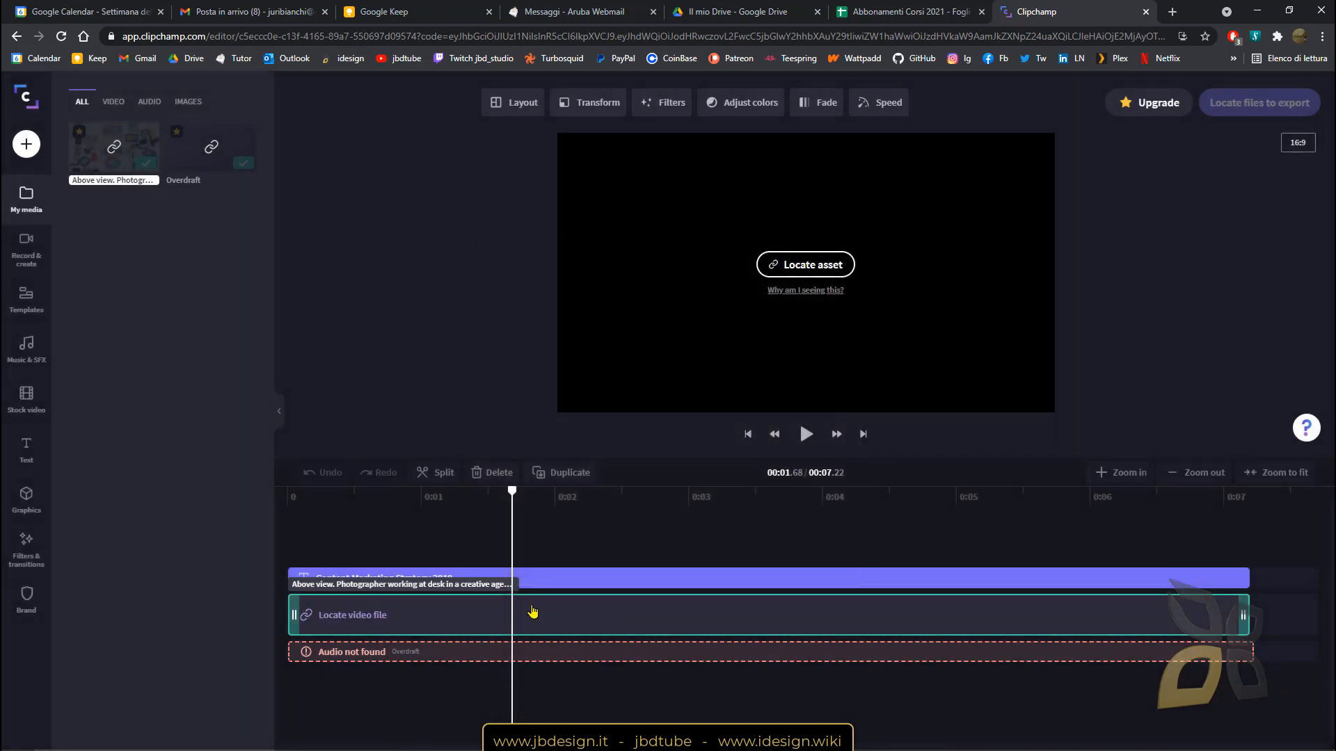
{"action": "key", "text": "Delete"}
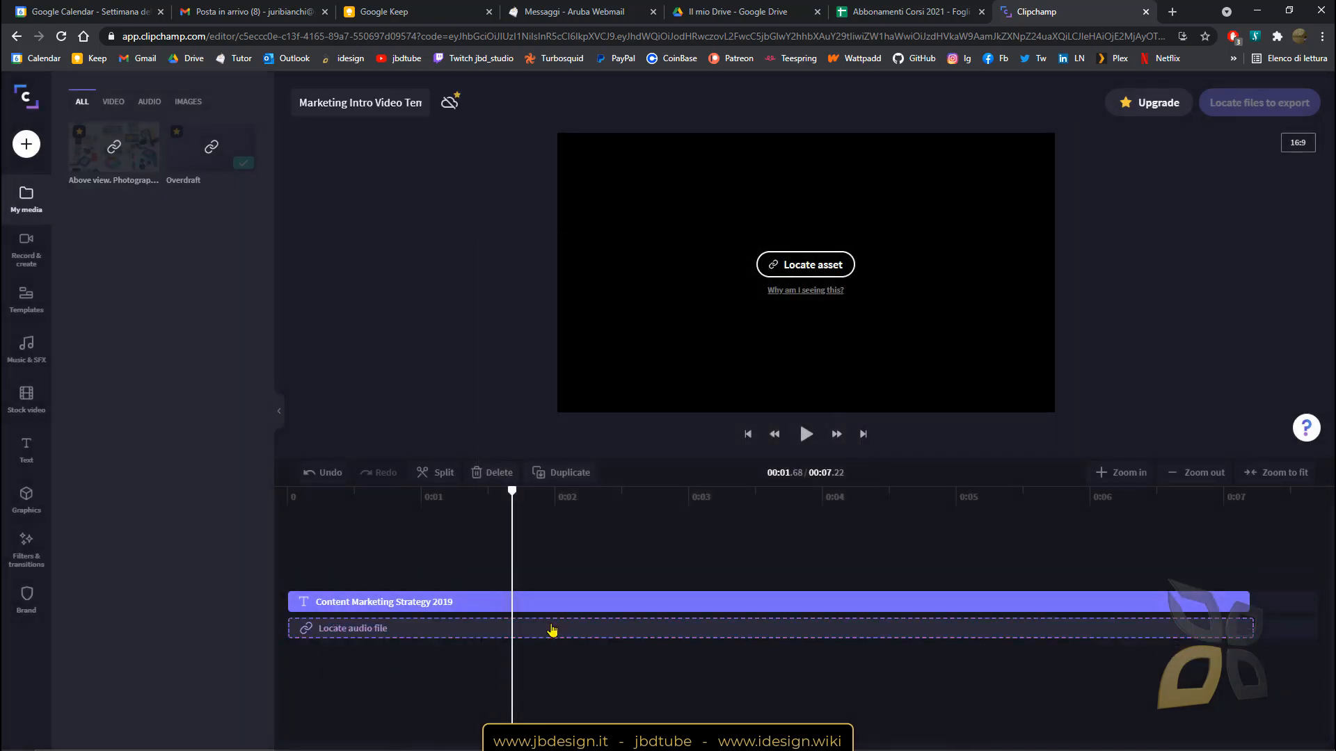
Delete the missing Overdraft audio clip and dismiss the Locate files prompt.
{"action": "left_click", "coordinate": [553, 629]}
{"action": "key", "text": "Delete"}
{"action": "left_click", "coordinate": [834, 261]}
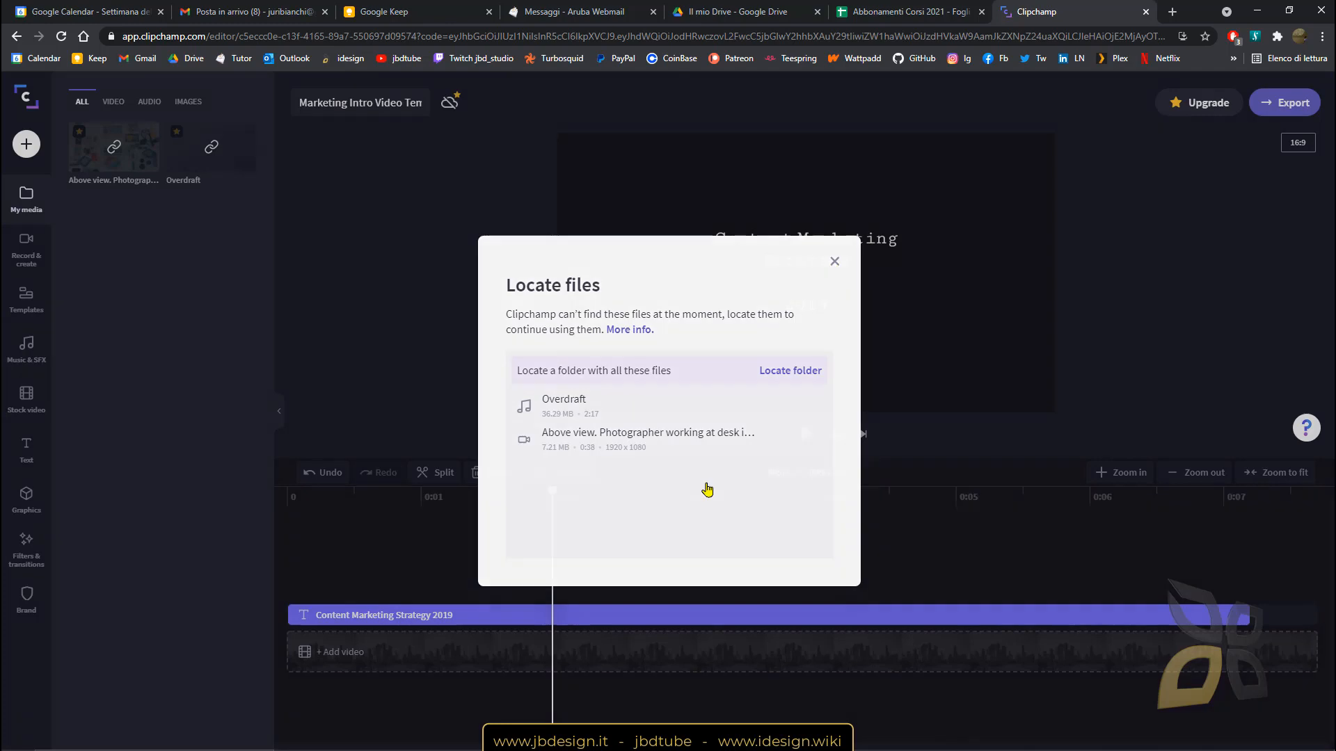
At about 1.8 seconds, keep the Content Marketing Strategy 2019 title centred in the preview.
{"action": "left_click", "coordinate": [452, 616]}
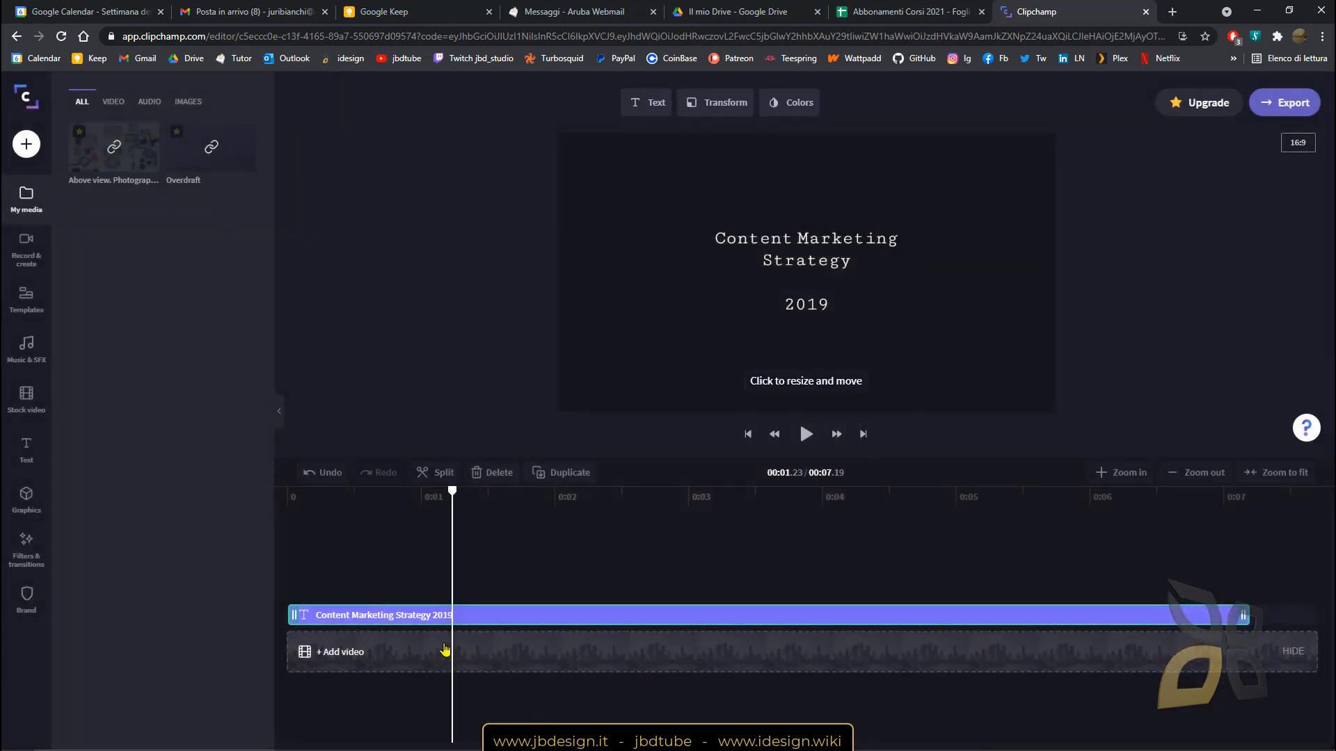
{"action": "left_click_drag", "start_coordinate": [452, 494], "coordinate": [526, 496]}
{"action": "left_click", "coordinate": [816, 251]}
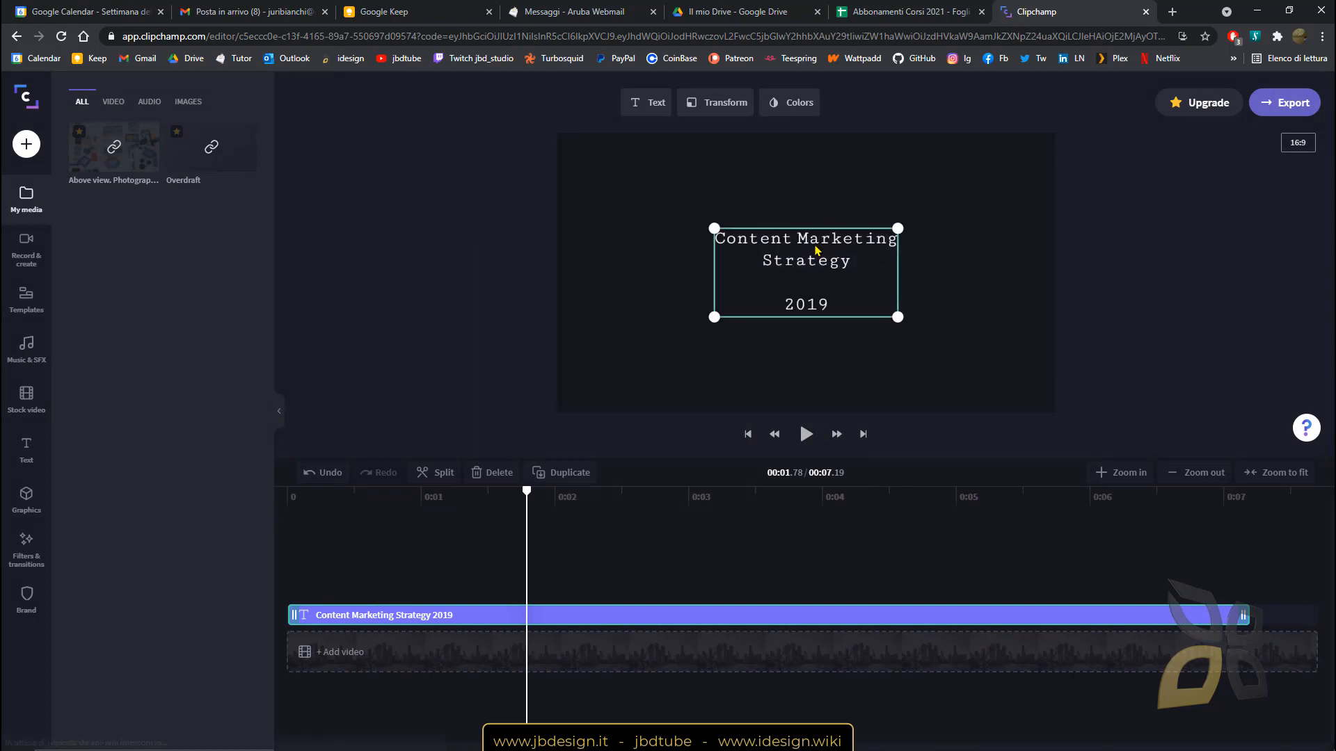
{"action": "mouse_move", "coordinate": [805, 245]}
{"action": "left_mouse_down"}
{"action": "mouse_move", "coordinate": [749, 173]}
{"action": "mouse_move", "coordinate": [793, 283]}
{"action": "mouse_move", "coordinate": [811, 246]}
{"action": "mouse_move", "coordinate": [769, 218]}
{"action": "mouse_move", "coordinate": [817, 239]}
{"action": "mouse_move", "coordinate": [784, 243]}
{"action": "mouse_move", "coordinate": [830, 217]}
{"action": "mouse_move", "coordinate": [820, 244]}
{"action": "left_mouse_up"}
{"action": "left_click", "coordinate": [783, 241]}
{"action": "left_click", "coordinate": [777, 249]}
{"action": "left_click", "coordinate": [799, 240]}
At about 0.85 seconds, recheck the title snaps back to centre, then open its Text settings.
{"action": "left_click", "coordinate": [473, 621]}
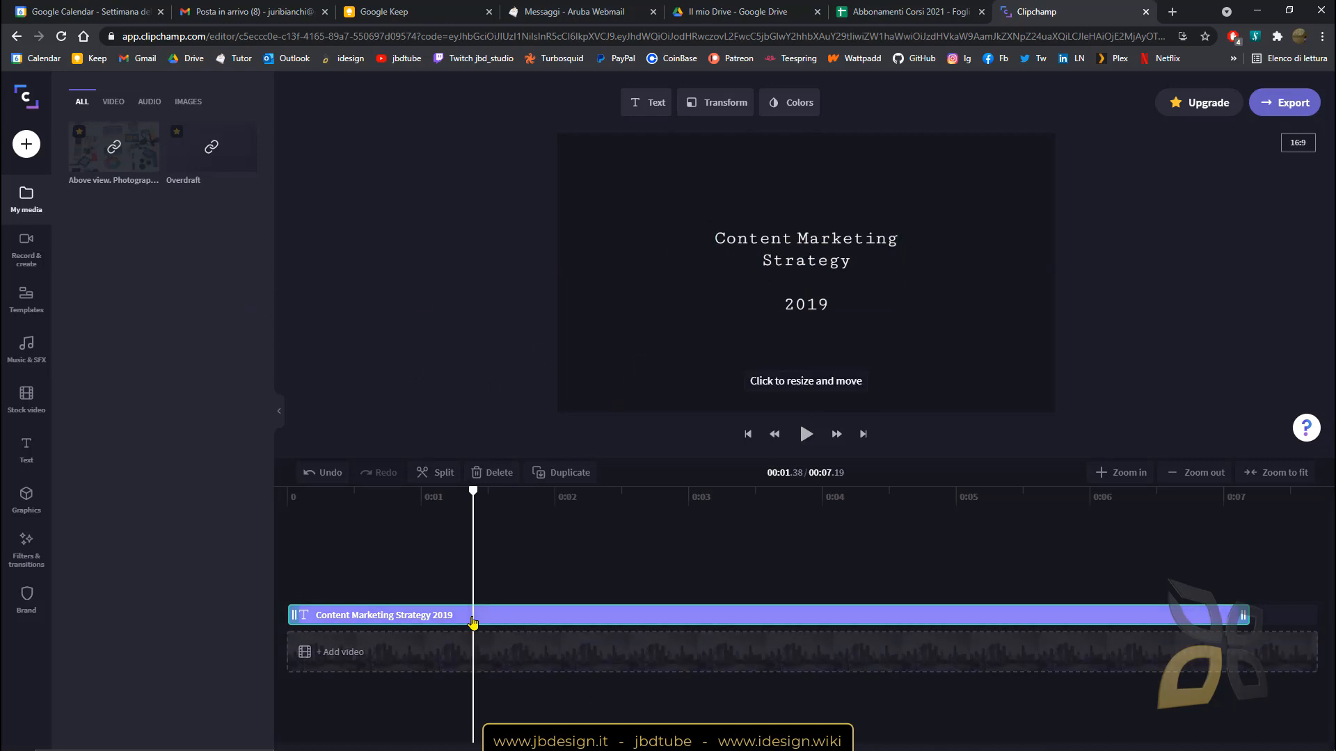
{"action": "left_click", "coordinate": [402, 614]}
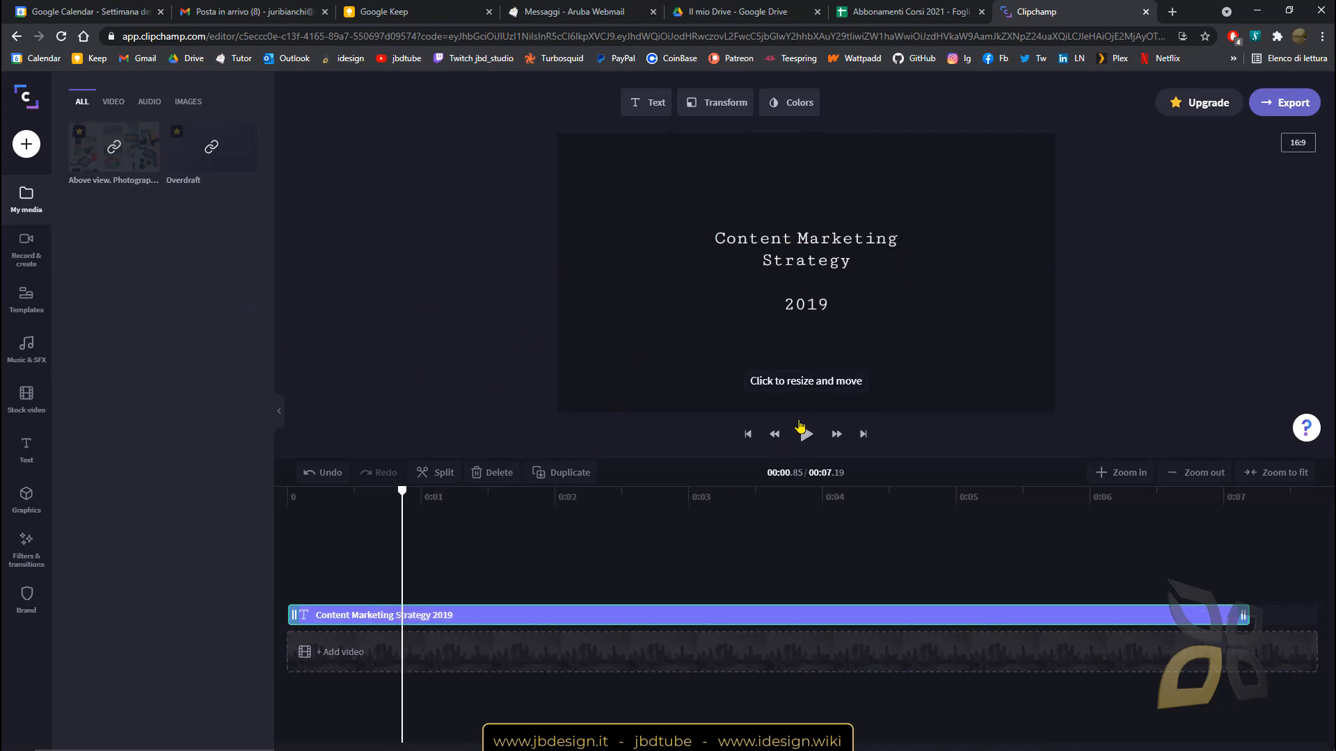
{"action": "left_click", "coordinate": [819, 382]}
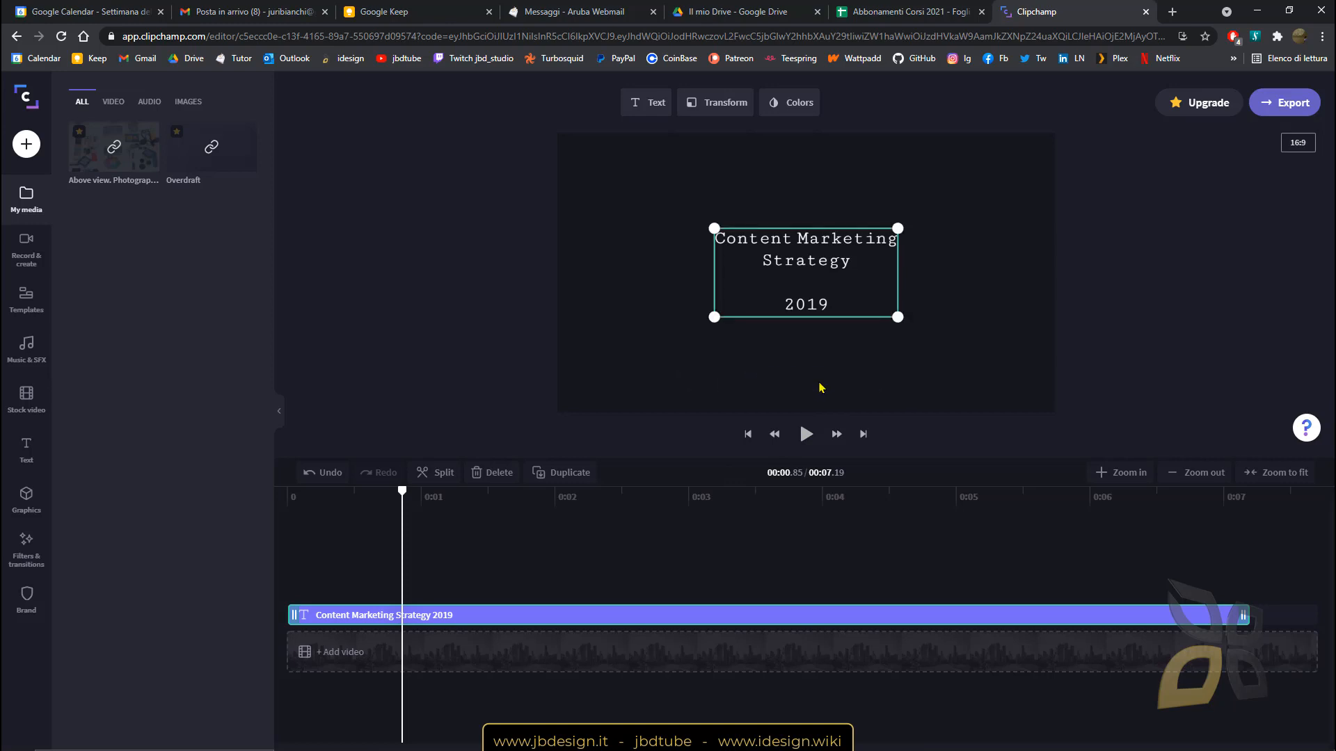
{"action": "mouse_move", "coordinate": [793, 266]}
{"action": "left_mouse_down"}
{"action": "mouse_move", "coordinate": [783, 251]}
{"action": "mouse_move", "coordinate": [786, 281]}
{"action": "left_mouse_up"}
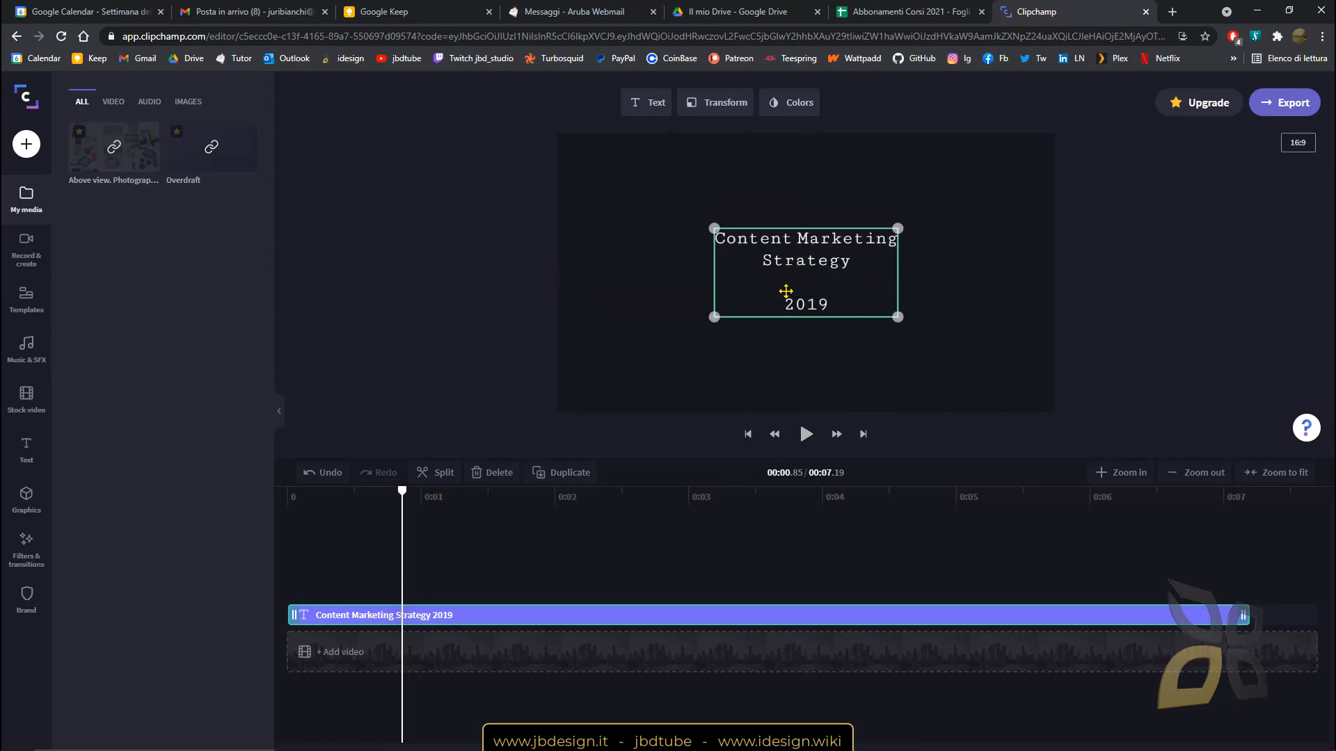
{"action": "left_click", "coordinate": [638, 111]}
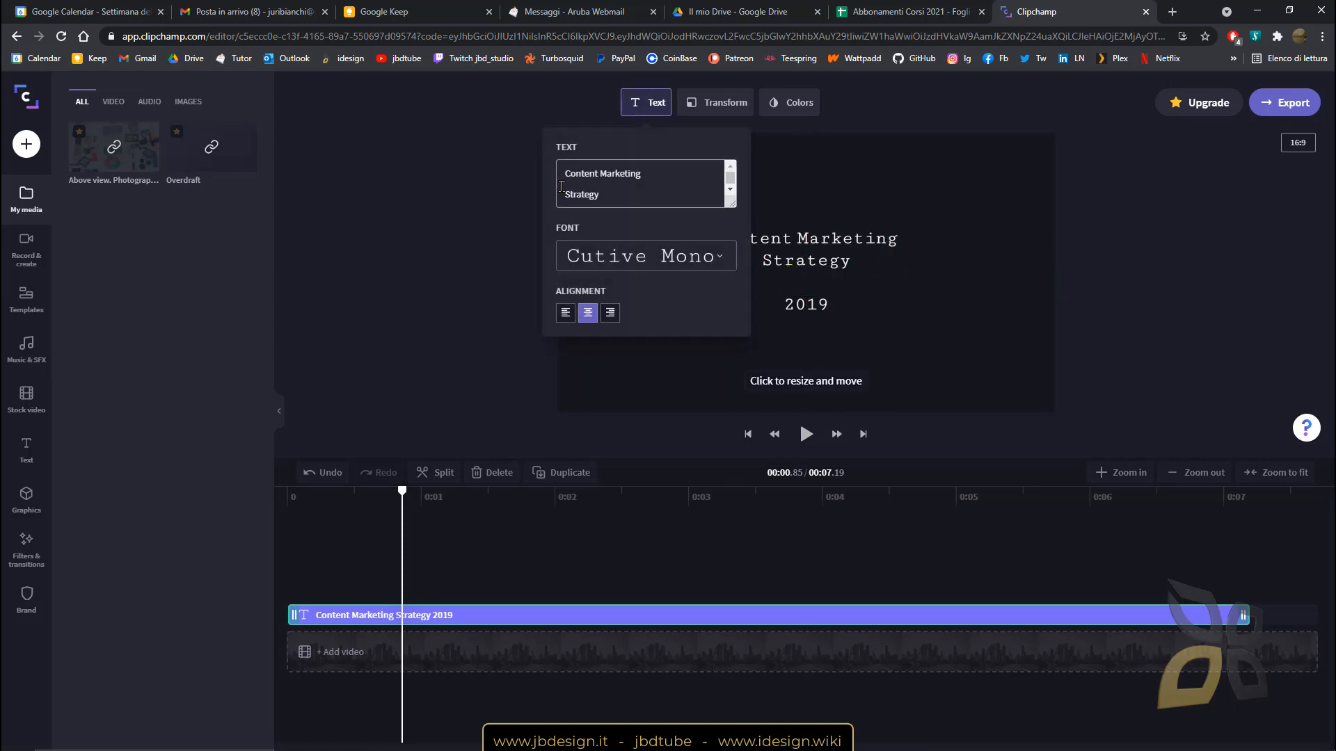
Prefix the title with 'JBDTUBE' so it reads 'JBDTUBE Content Marketing Strategy 2019'.
{"action": "left_click", "coordinate": [623, 189]}
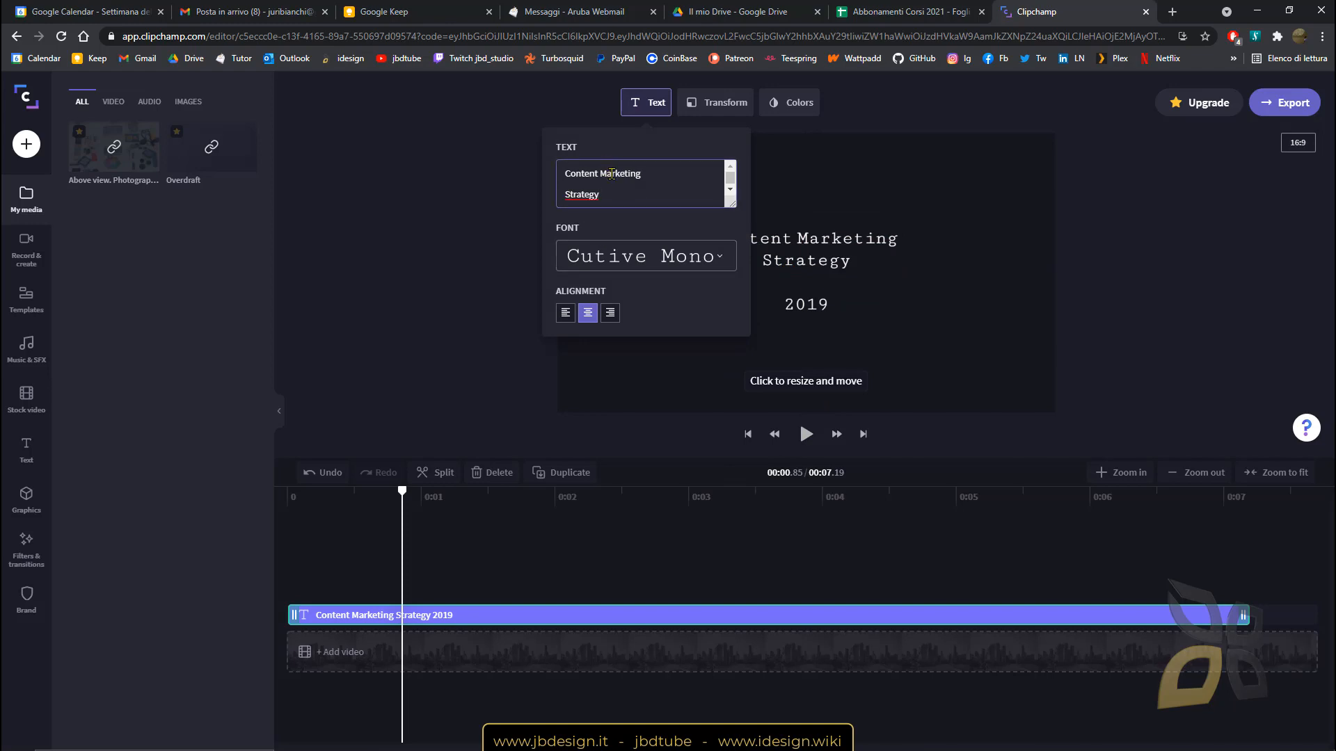
{"action": "scroll", "coordinate": [617, 187], "scroll_direction": "down", "scroll_amount": 1}
{"action": "scroll", "coordinate": [615, 189], "scroll_direction": "up", "scroll_amount": 1}
{"action": "type", "text": "JBDTUBE"}
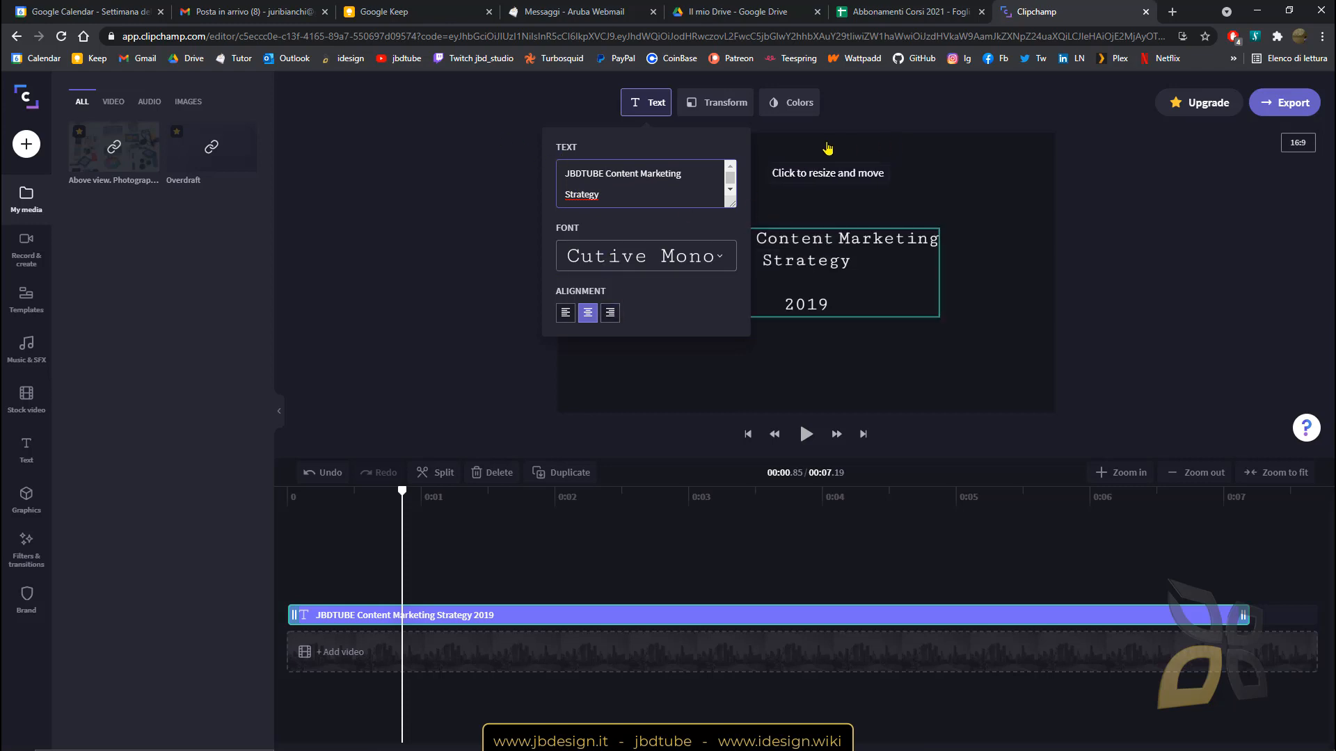
Slightly change the title's size using the Transform size setting.
{"action": "left_click", "coordinate": [711, 103]}
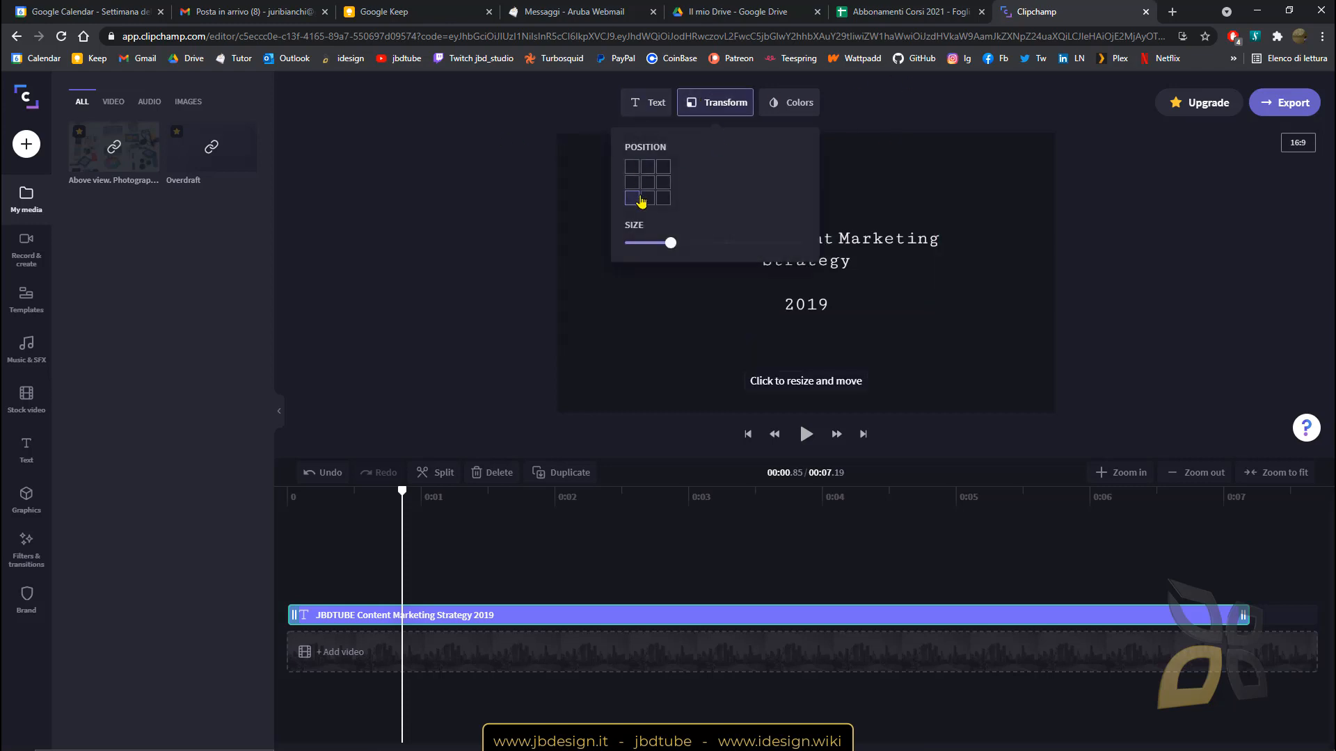
{"action": "mouse_move", "coordinate": [669, 241]}
{"action": "left_mouse_down"}
{"action": "mouse_move", "coordinate": [707, 248]}
{"action": "mouse_move", "coordinate": [660, 255]}
{"action": "left_mouse_up"}
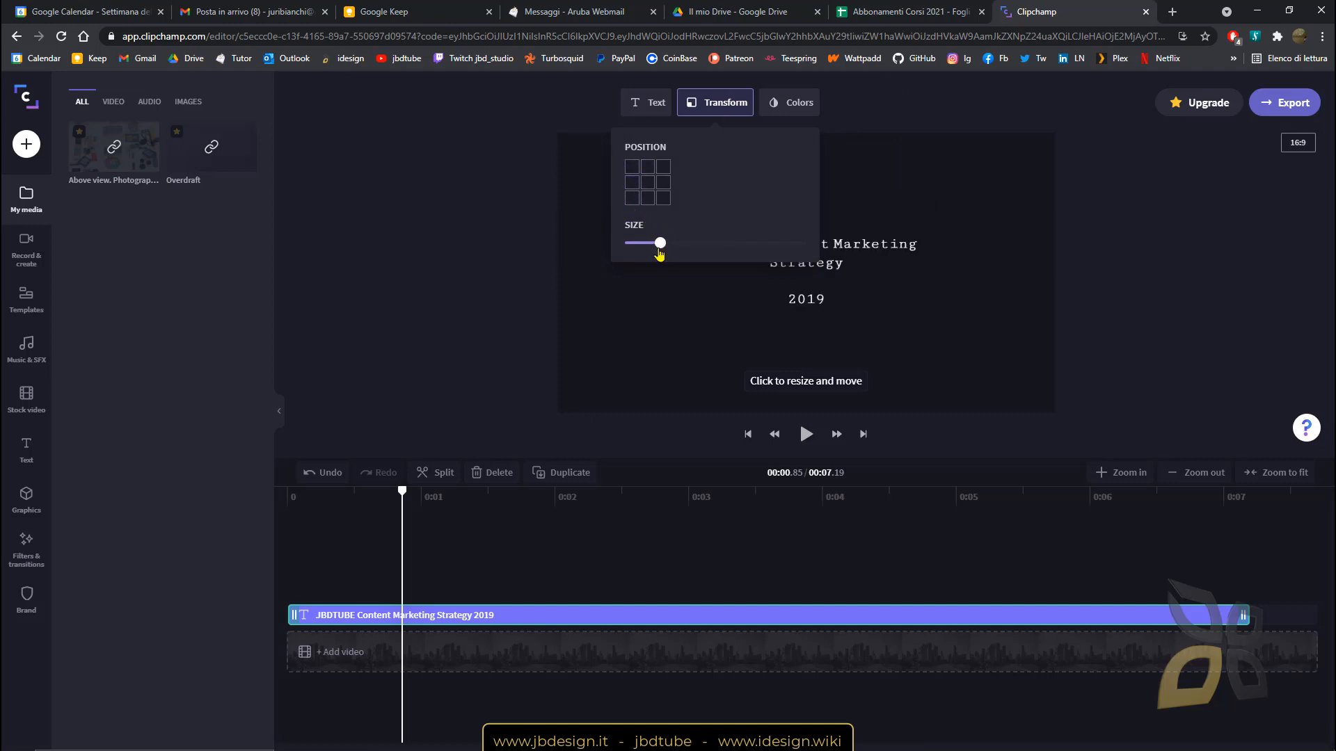
{"action": "left_click", "coordinate": [793, 102]}
Change the title text colour from White to Khaki yellow (FBE555).
{"action": "left_click", "coordinate": [736, 172]}
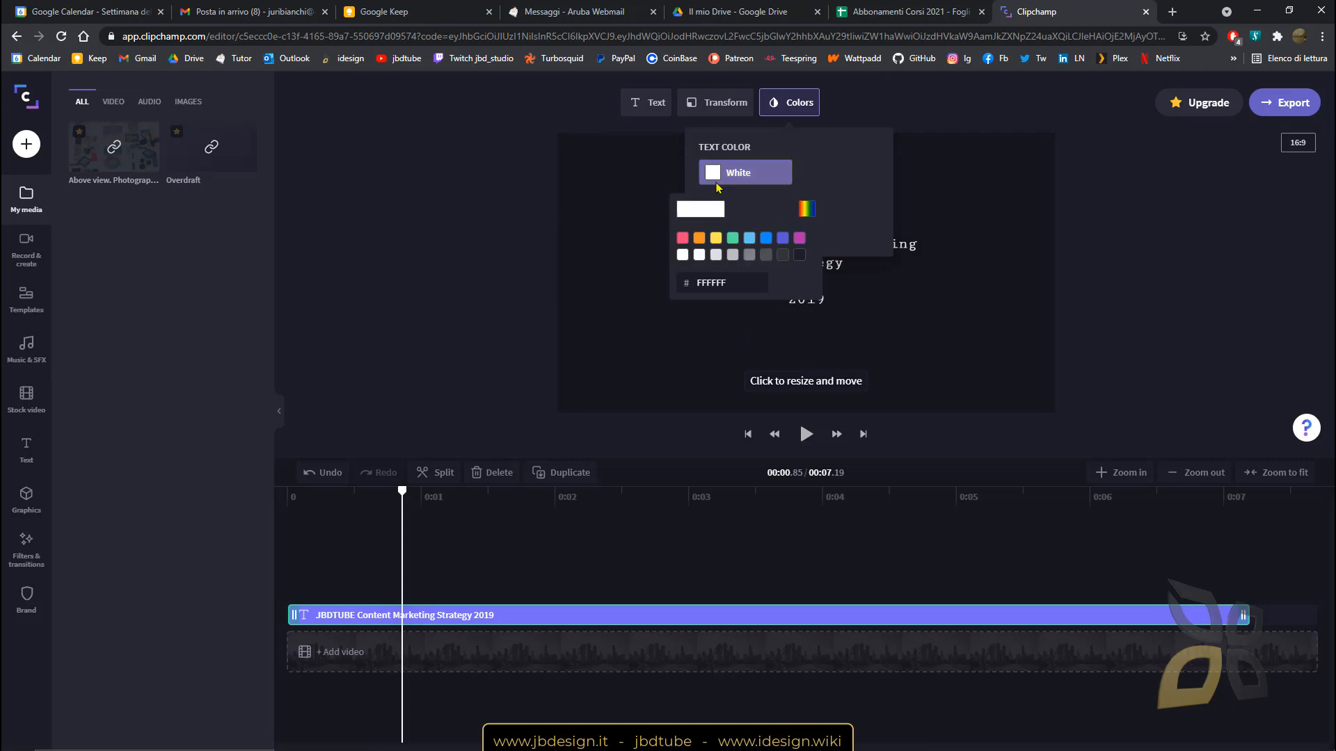
{"action": "left_click", "coordinate": [716, 238]}
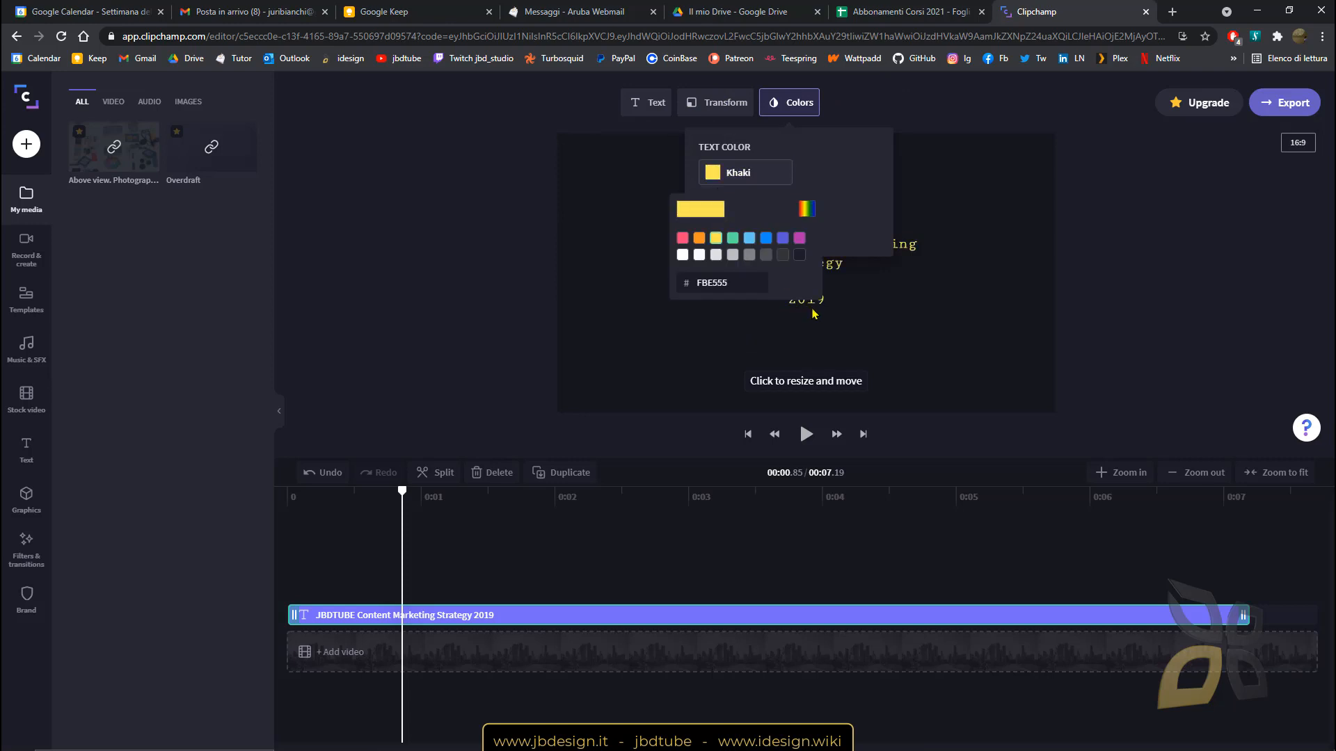
{"action": "left_click", "coordinate": [896, 95]}
{"action": "left_click", "coordinate": [516, 237]}
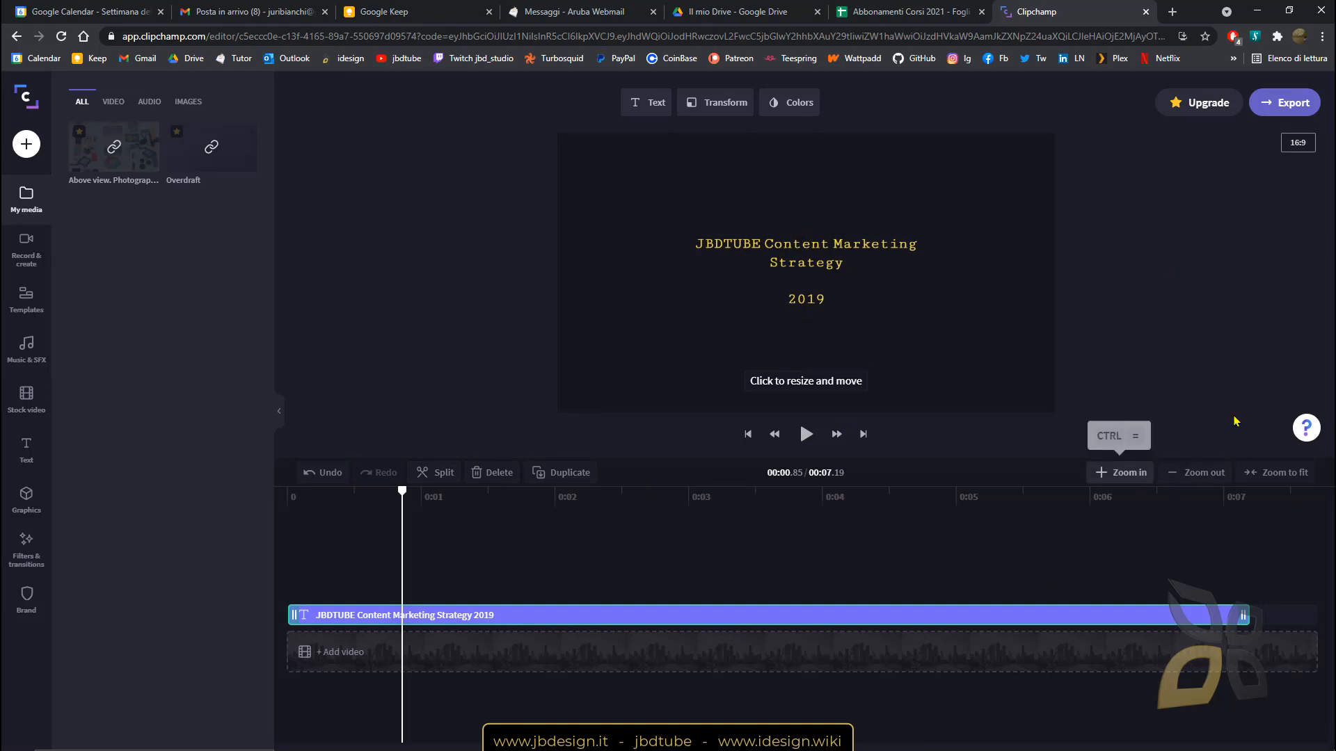
Delete the photographer video and Overdraft audio assets from My media, confirming each deletion.
{"action": "left_click", "coordinate": [1203, 474]}
{"action": "left_click", "coordinate": [1280, 473]}
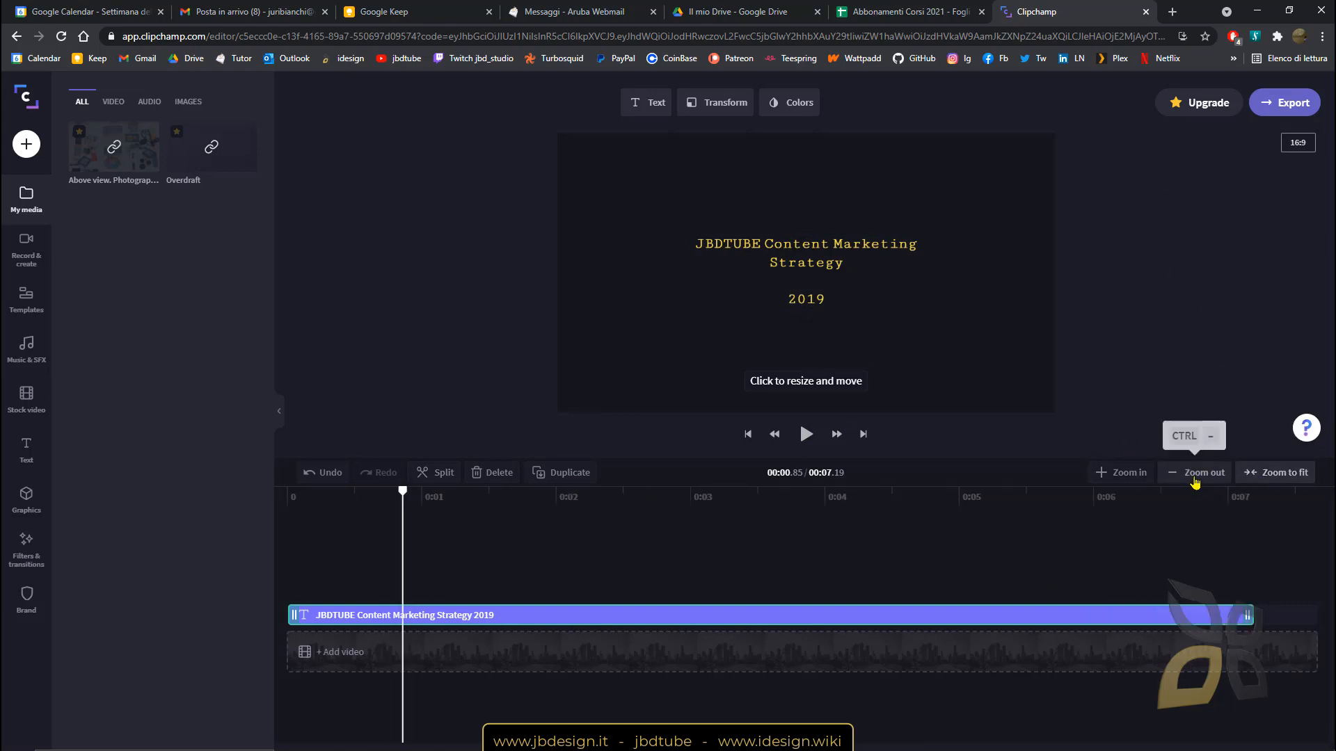
{"action": "left_click", "coordinate": [1198, 473]}
{"action": "left_click", "coordinate": [1282, 473]}
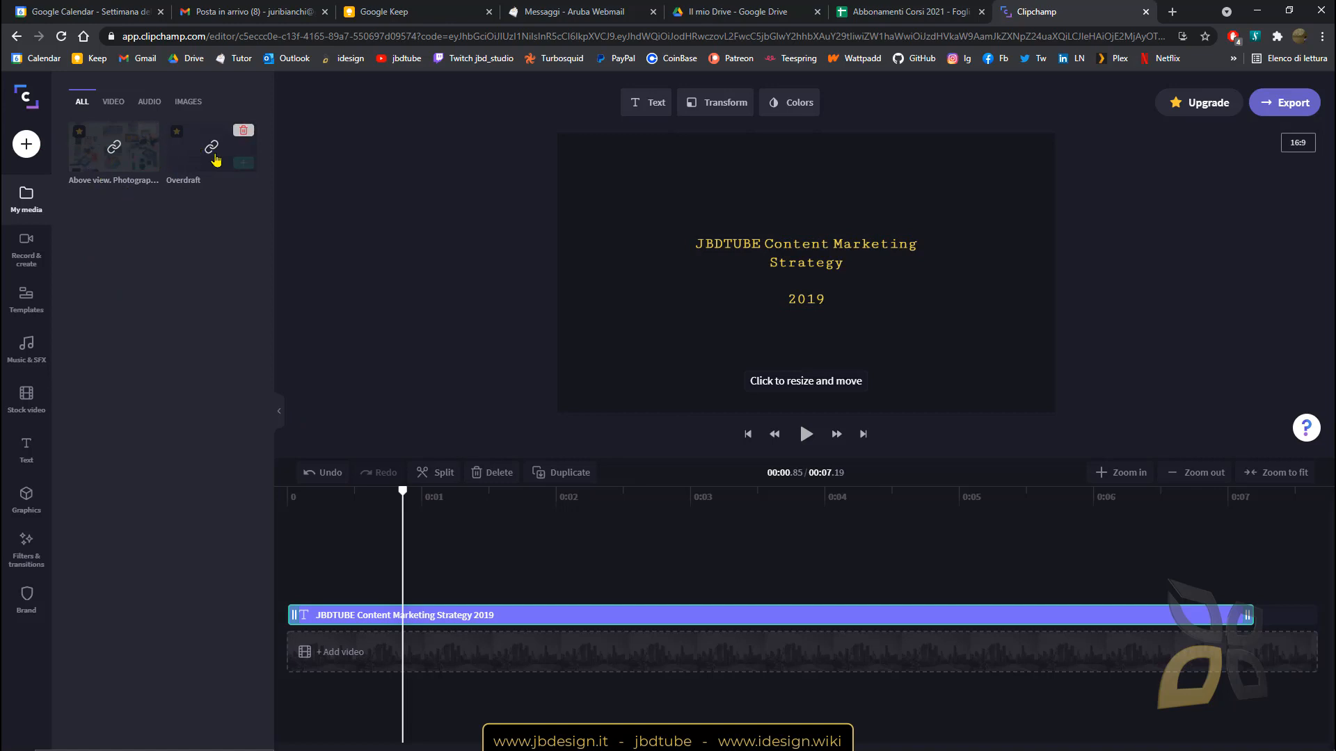
{"action": "left_click", "coordinate": [146, 130]}
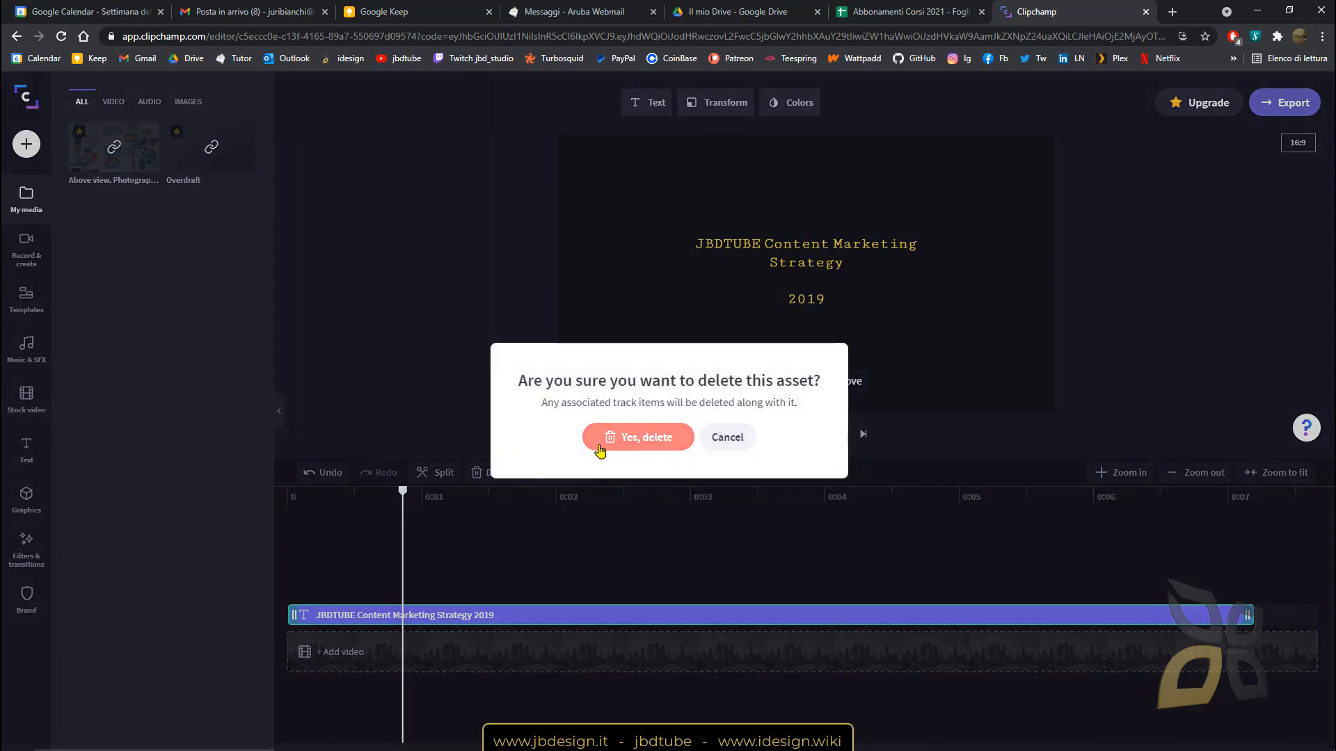
{"action": "left_click", "coordinate": [638, 436]}
{"action": "left_click", "coordinate": [146, 131]}
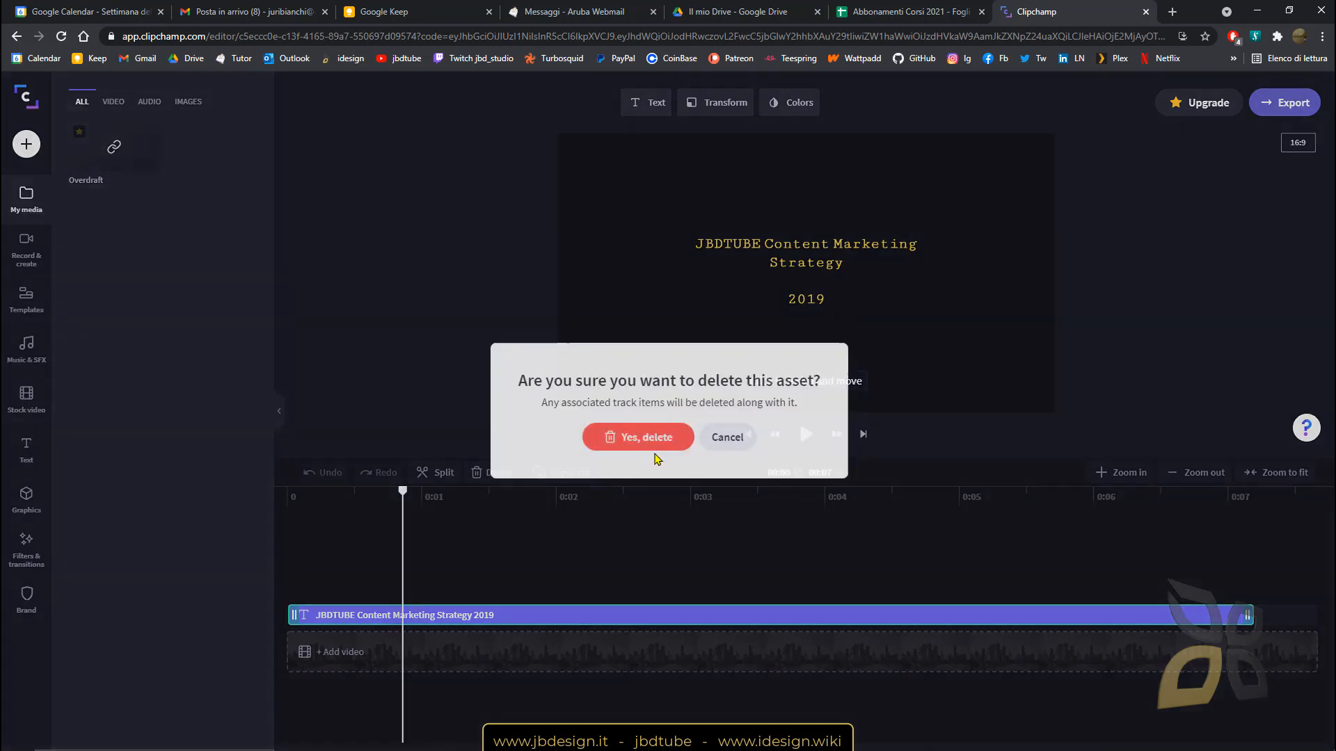
{"action": "left_click", "coordinate": [638, 437]}
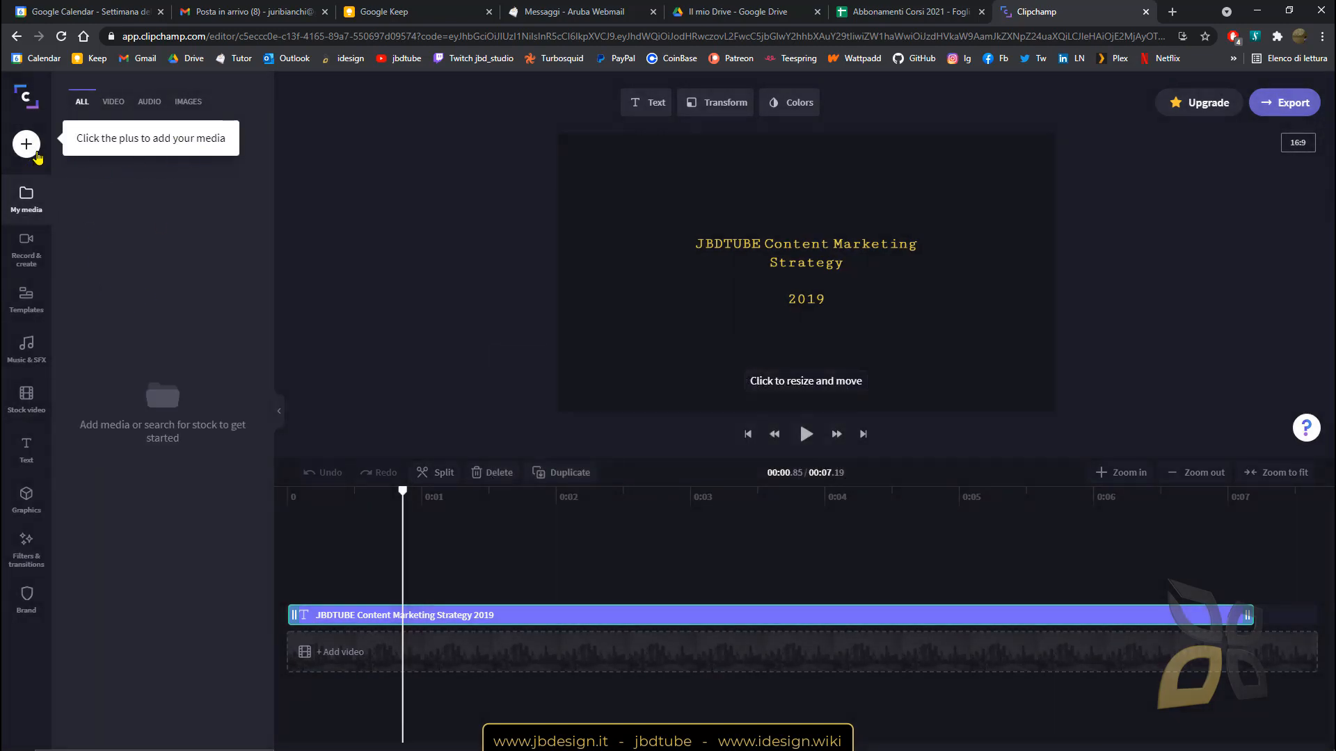
{"action": "left_click", "coordinate": [31, 152]}
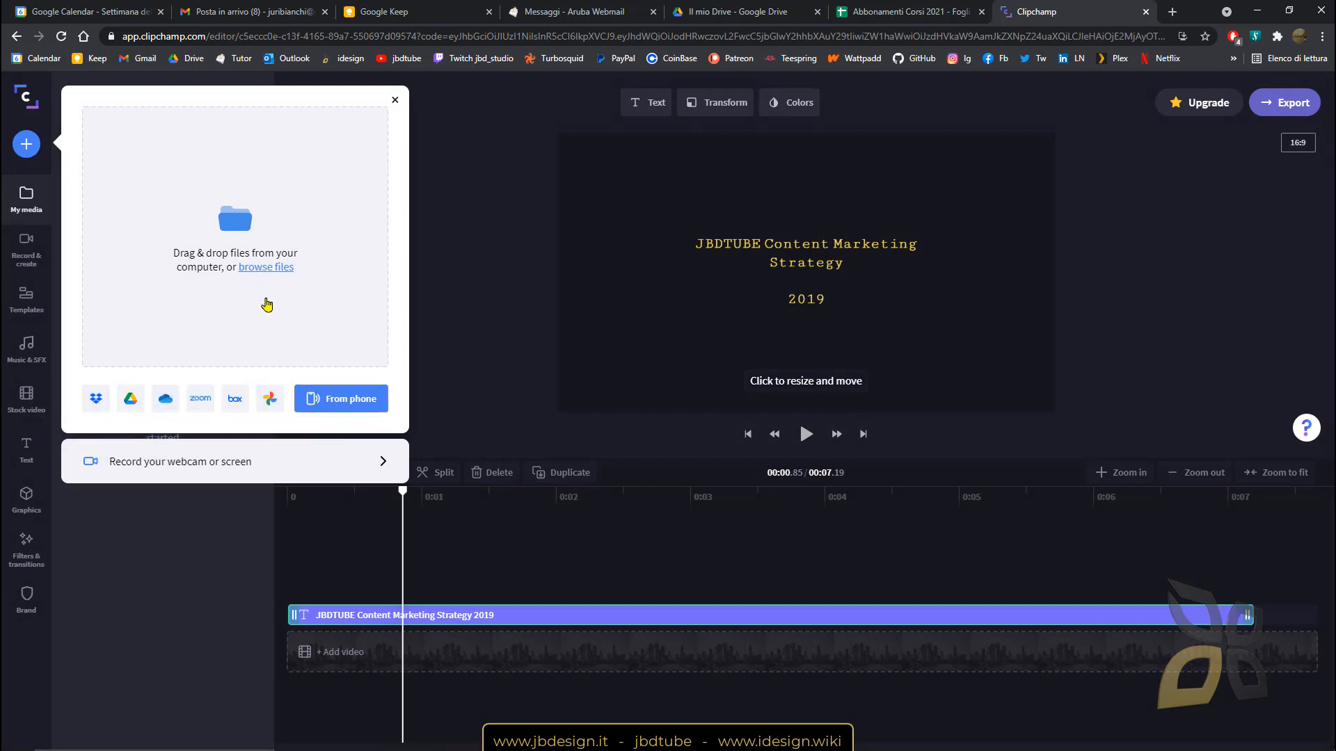
{"action": "left_click", "coordinate": [245, 221]}
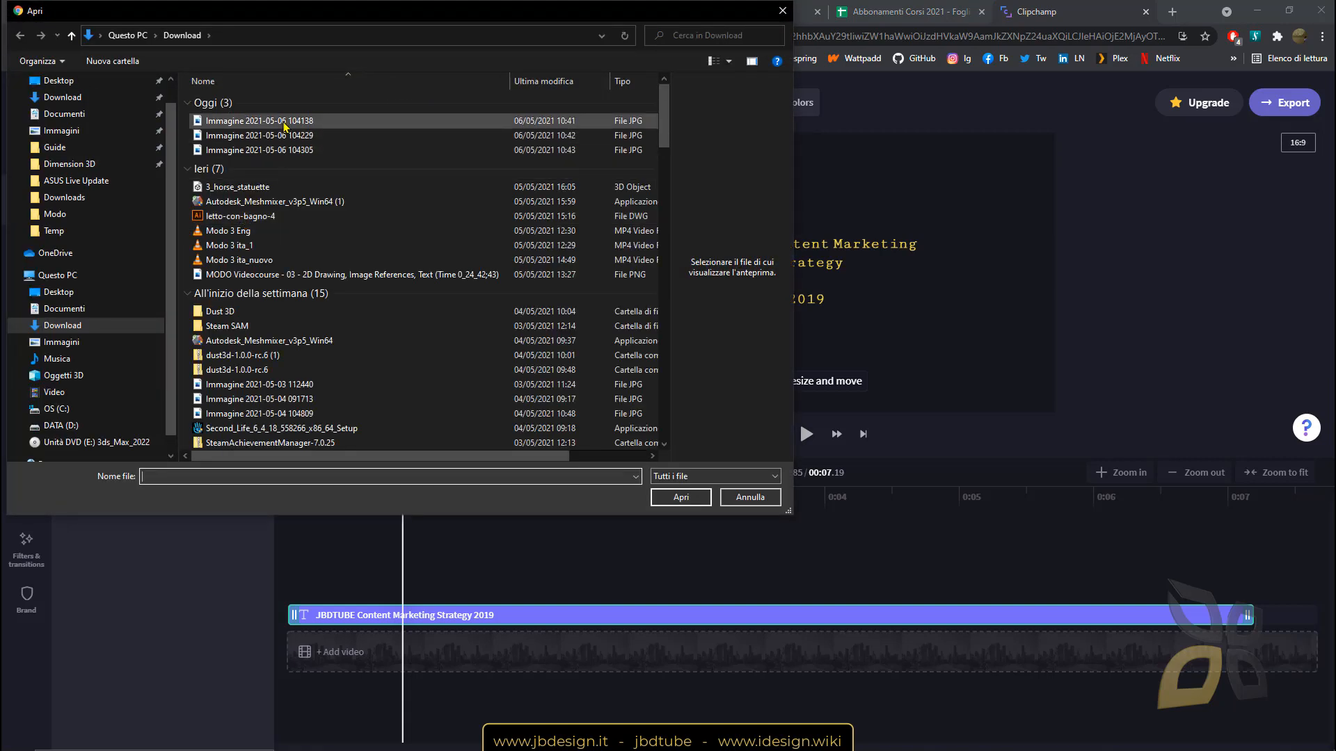
{"action": "left_click", "coordinate": [287, 122]}
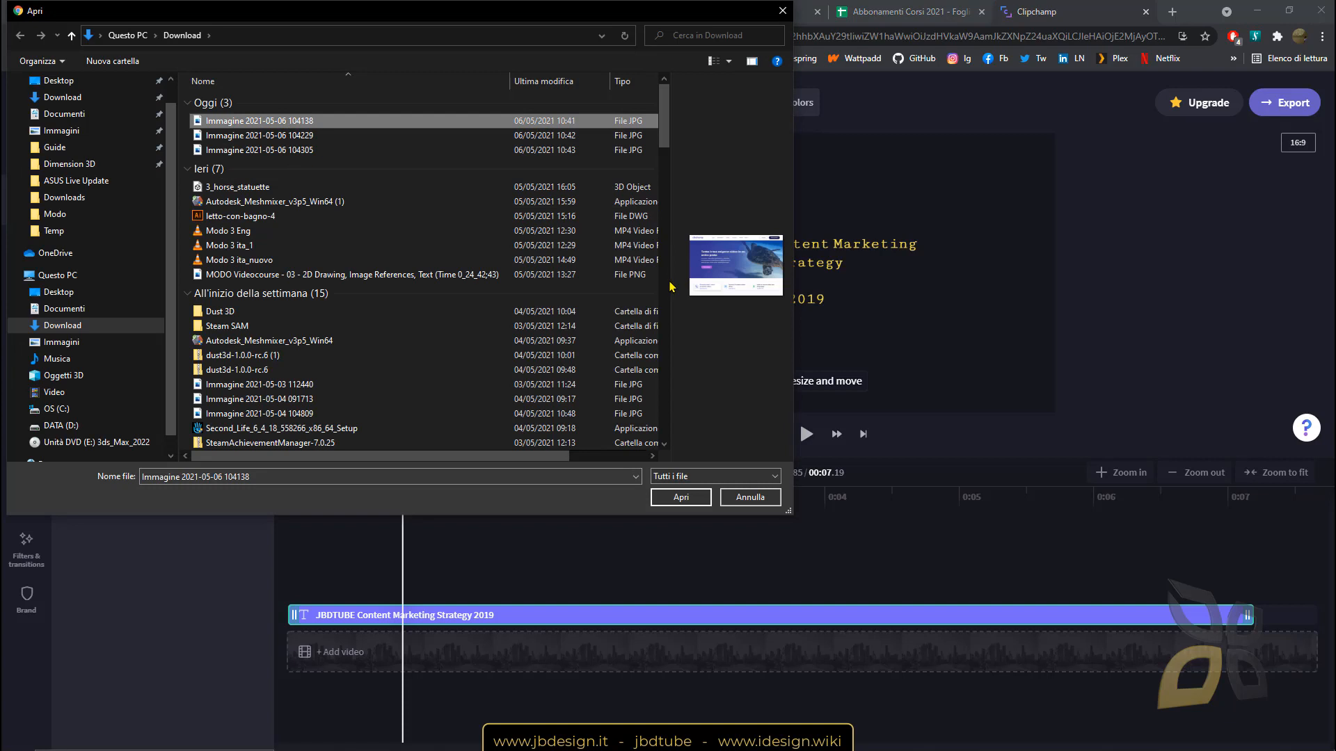
{"action": "left_click_drag", "start_coordinate": [669, 285], "coordinate": [400, 249]}
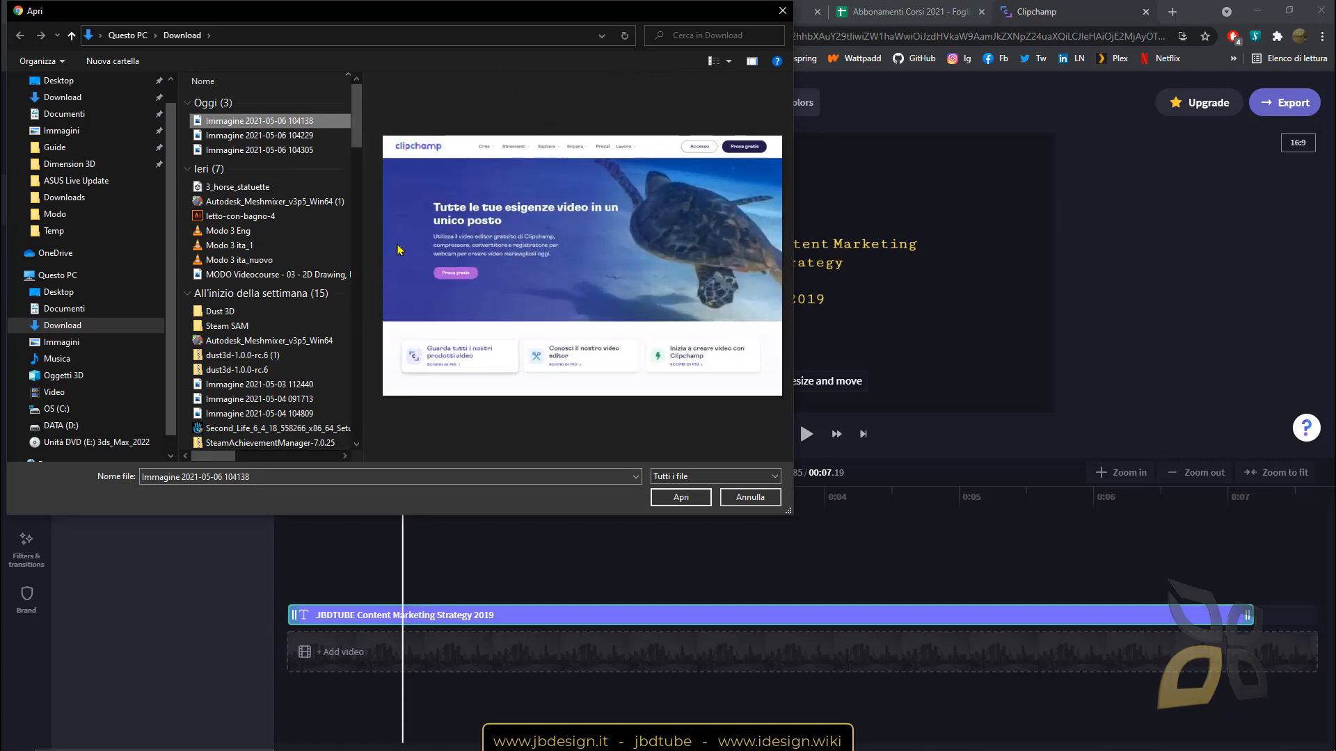
{"action": "left_click", "coordinate": [246, 150]}
{"action": "left_click", "coordinate": [253, 137]}
{"action": "left_click", "coordinate": [264, 151]}
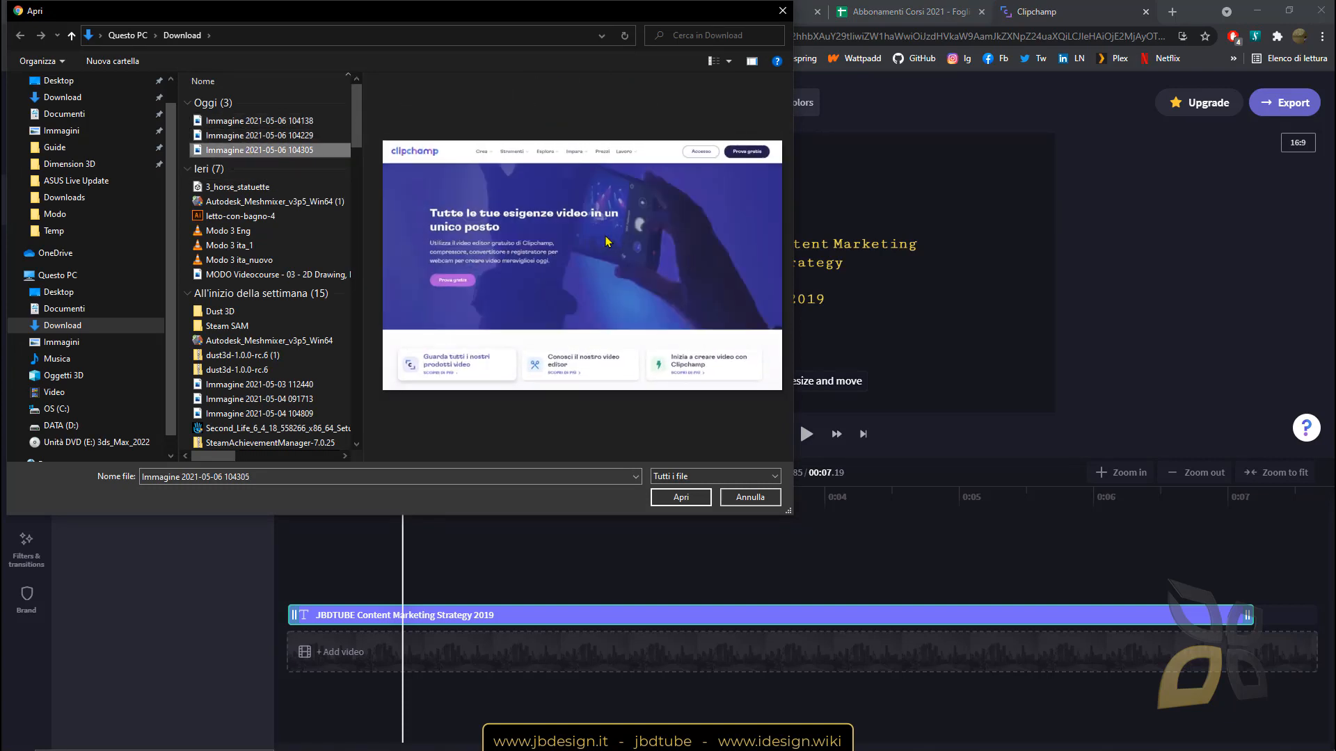
{"action": "left_click", "coordinate": [682, 498]}
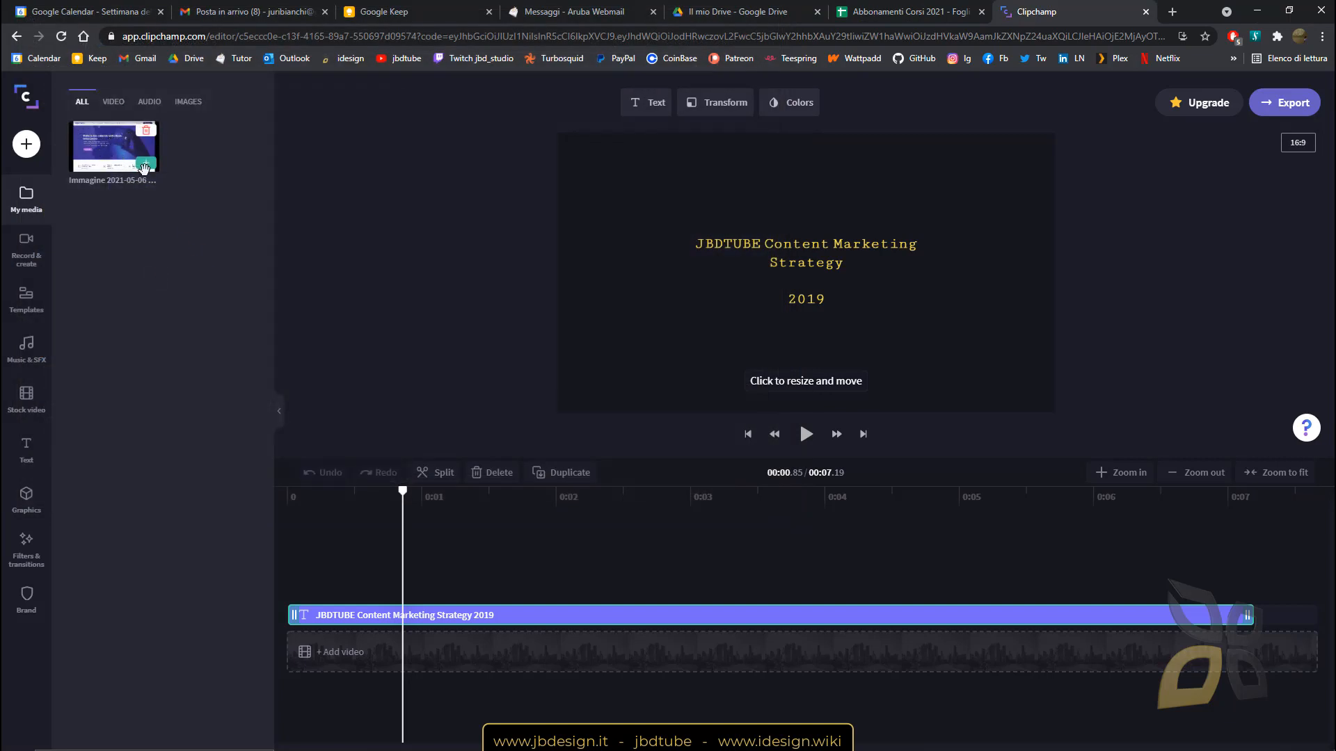
Place the screenshot under the title and stretch it to the title's full 7.19-second length.
{"action": "left_click_drag", "start_coordinate": [124, 160], "coordinate": [301, 659]}
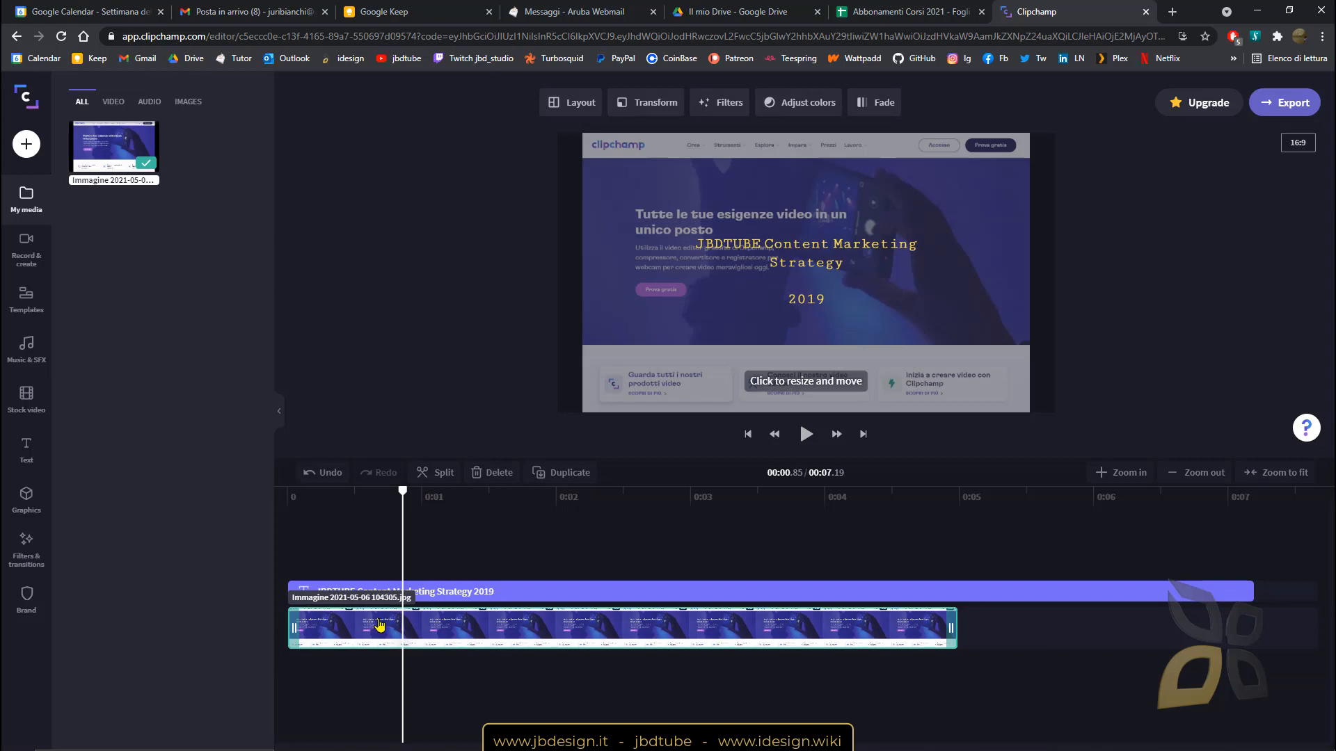
{"action": "left_click_drag", "start_coordinate": [398, 498], "coordinate": [375, 597]}
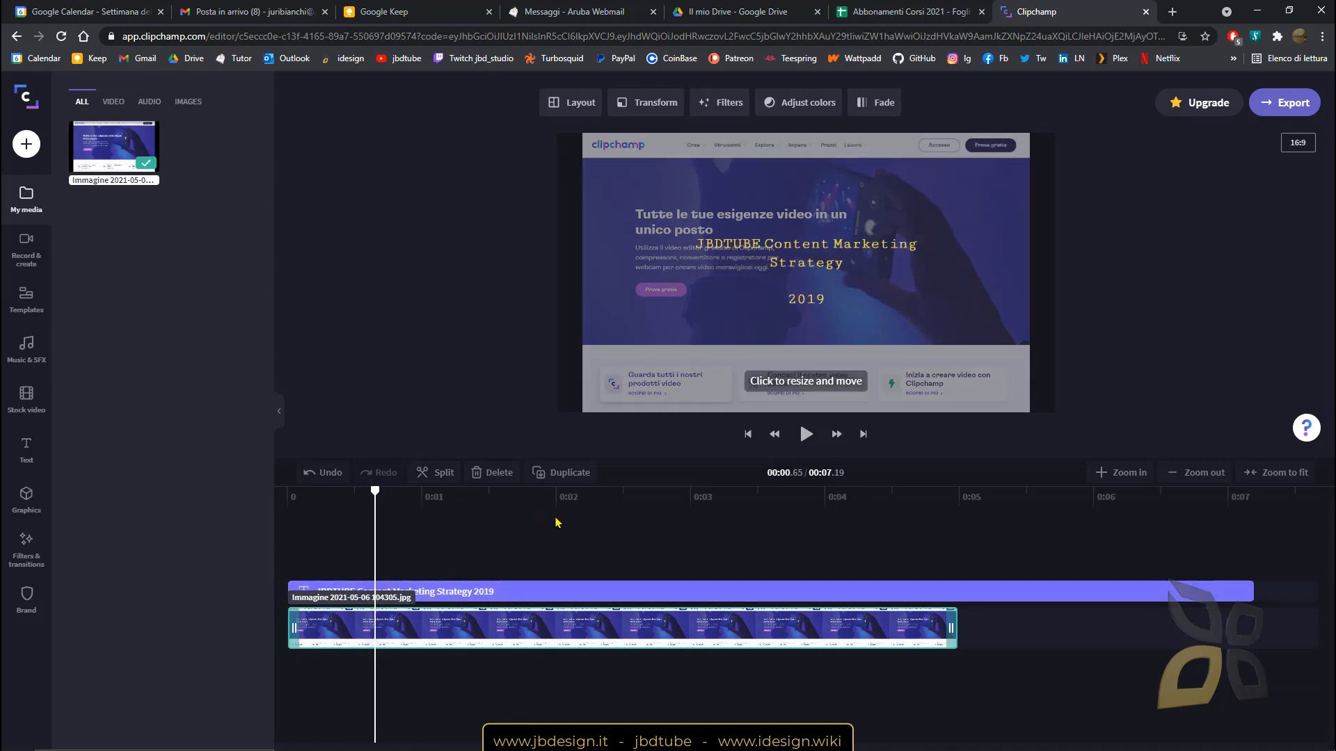
{"action": "left_click_drag", "start_coordinate": [379, 491], "coordinate": [885, 583]}
{"action": "left_click_drag", "start_coordinate": [950, 628], "coordinate": [621, 630]}
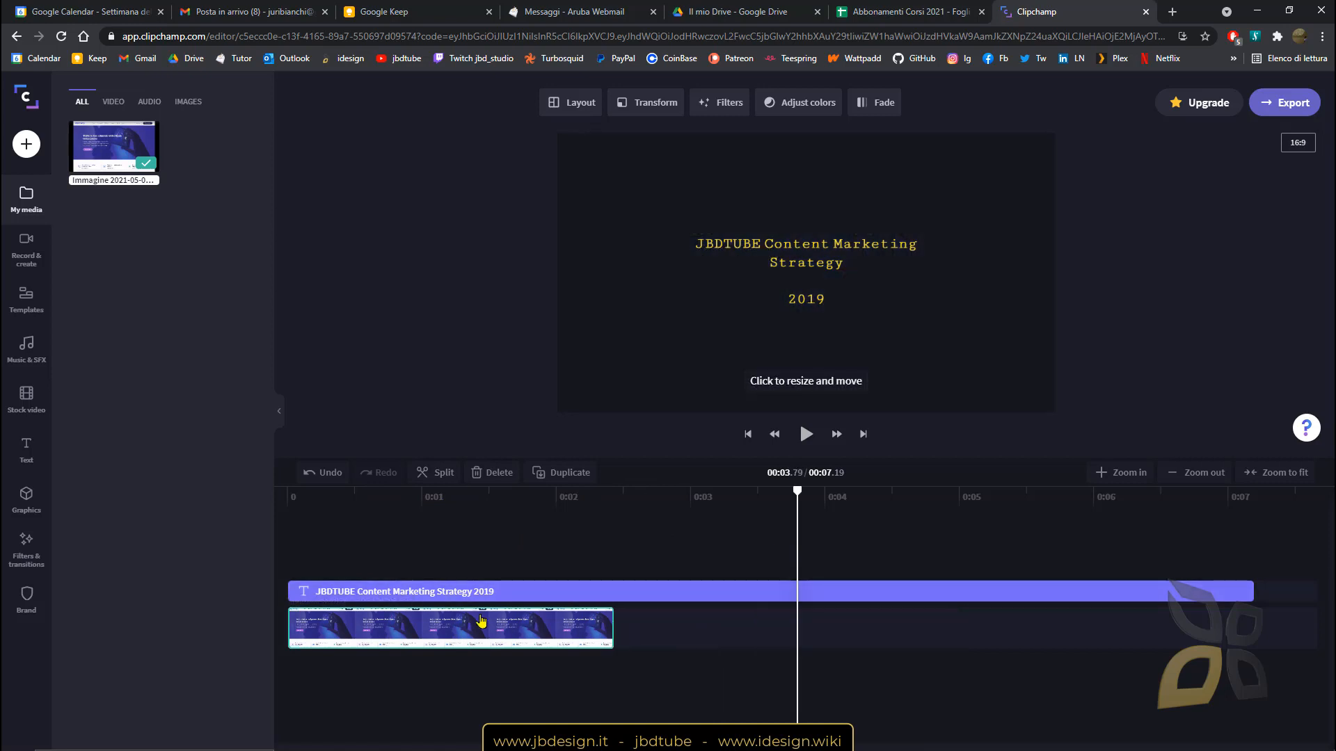
{"action": "left_click_drag", "start_coordinate": [737, 630], "coordinate": [1249, 631]}
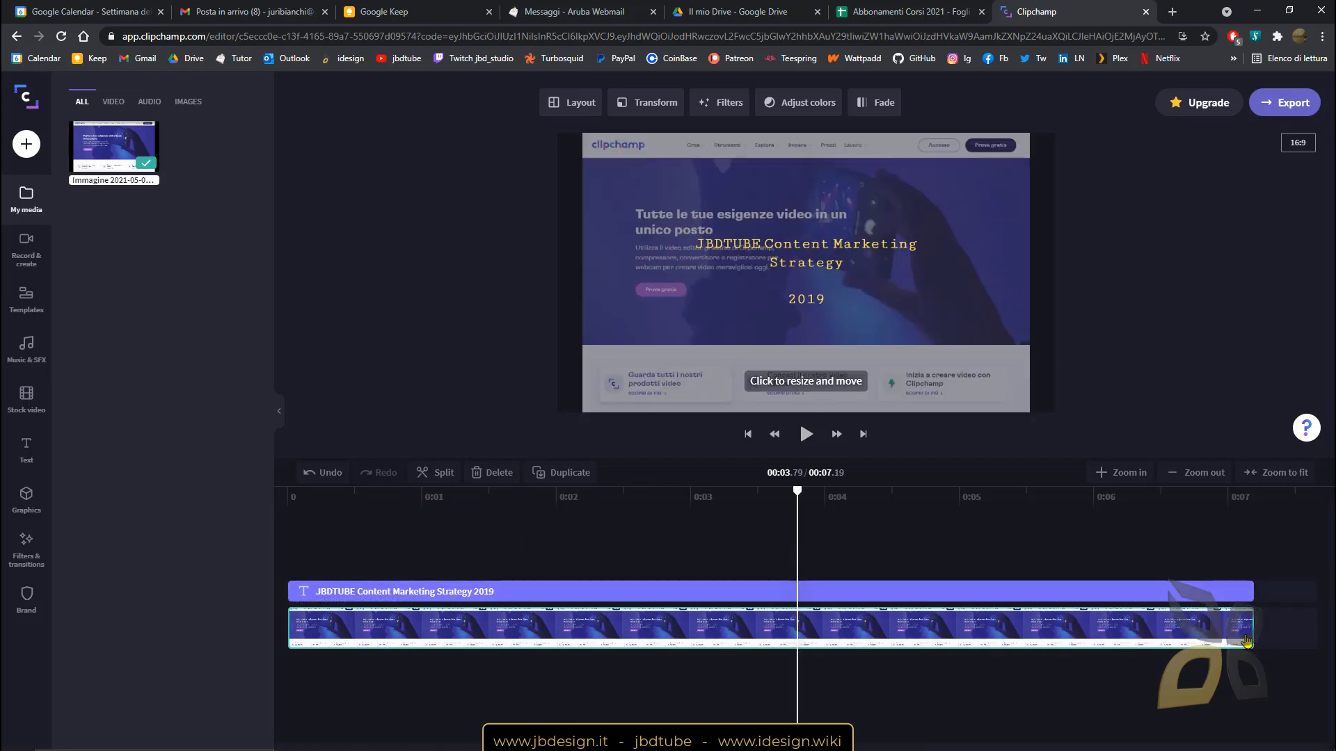
Play back from about 0:02.9 to review the result, then return near the start.
{"action": "left_click_drag", "start_coordinate": [793, 502], "coordinate": [1107, 501]}
{"action": "left_click_drag", "start_coordinate": [1010, 573], "coordinate": [671, 581]}
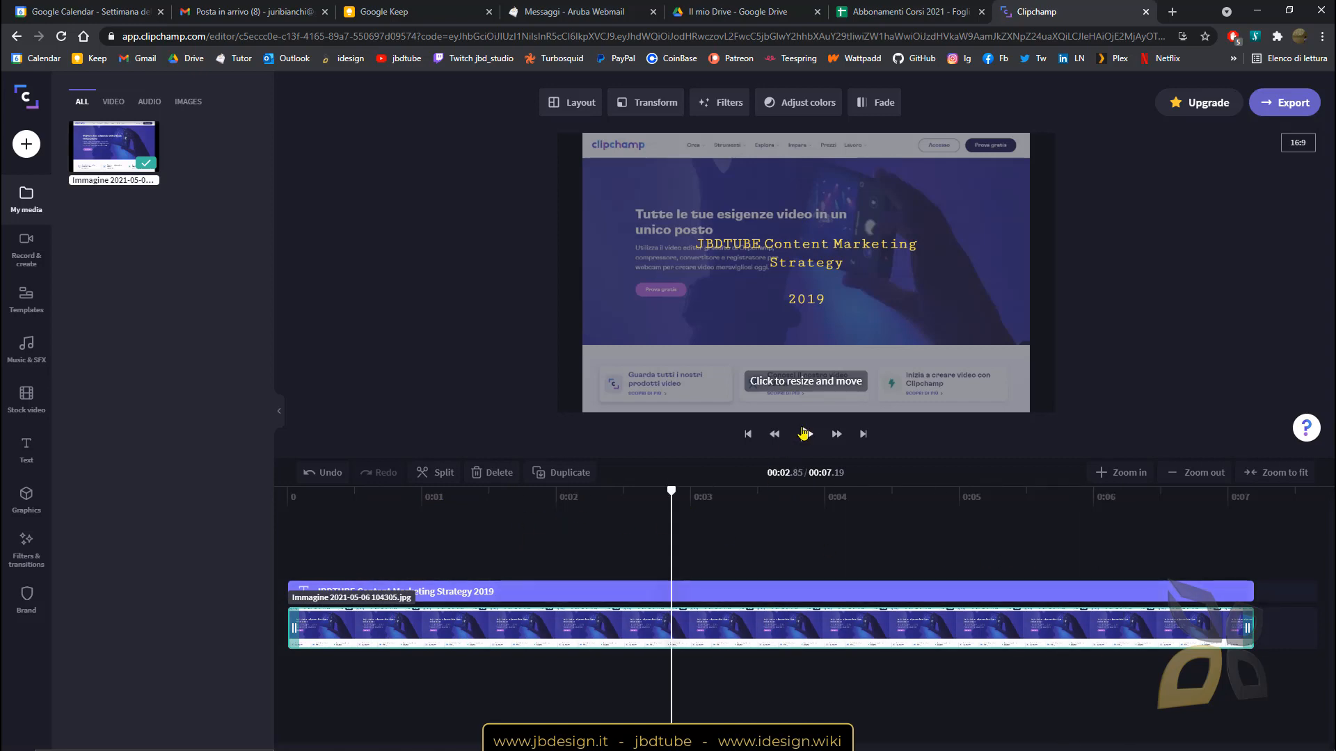
{"action": "left_click", "coordinate": [807, 436]}
{"action": "left_click", "coordinate": [807, 435]}
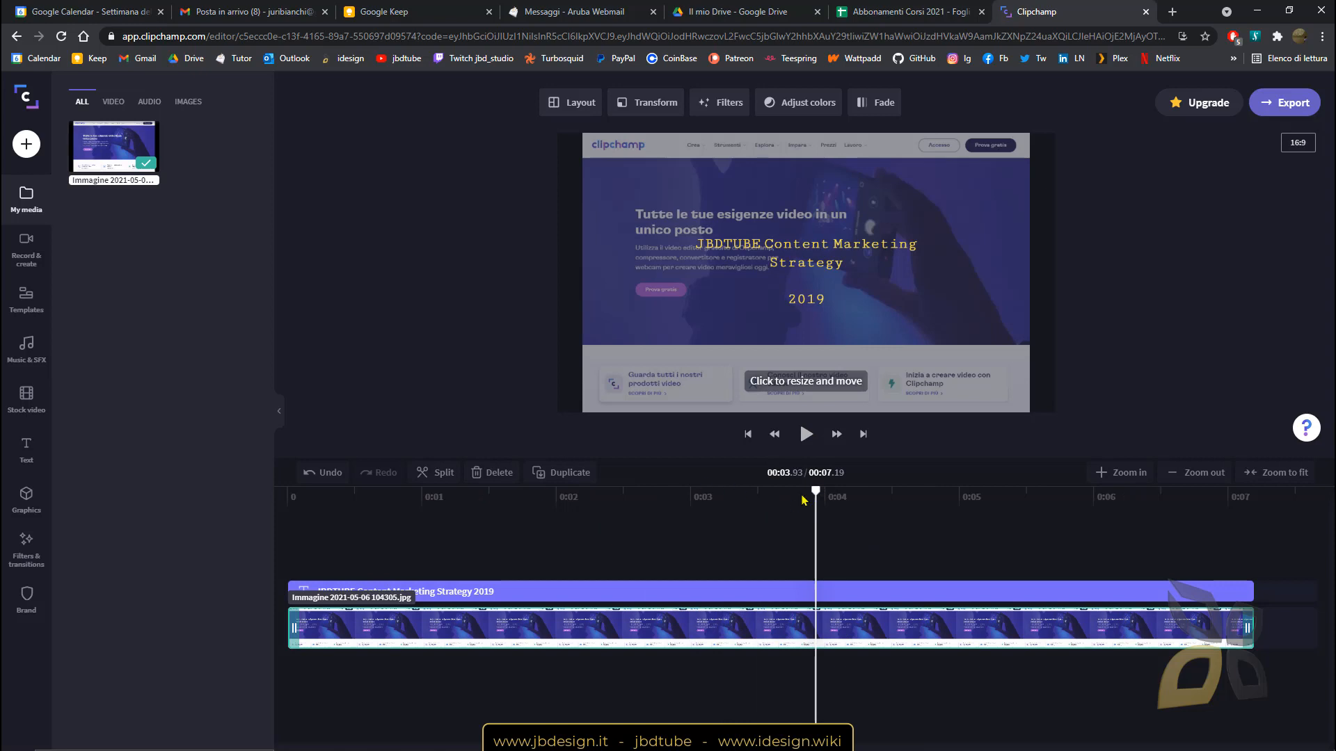
{"action": "left_click", "coordinate": [391, 495]}
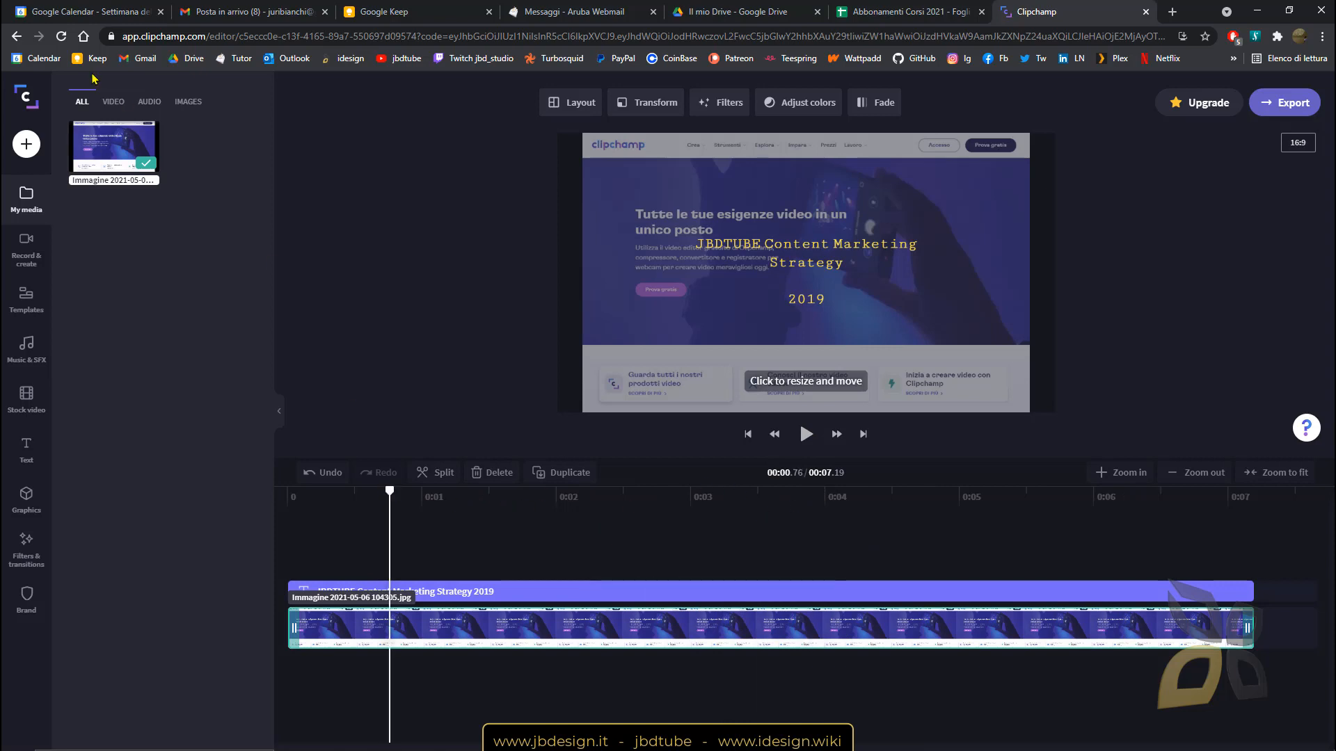
Look at the From phone import option, close it, and reopen the add-media choices.
{"action": "left_click", "coordinate": [26, 146]}
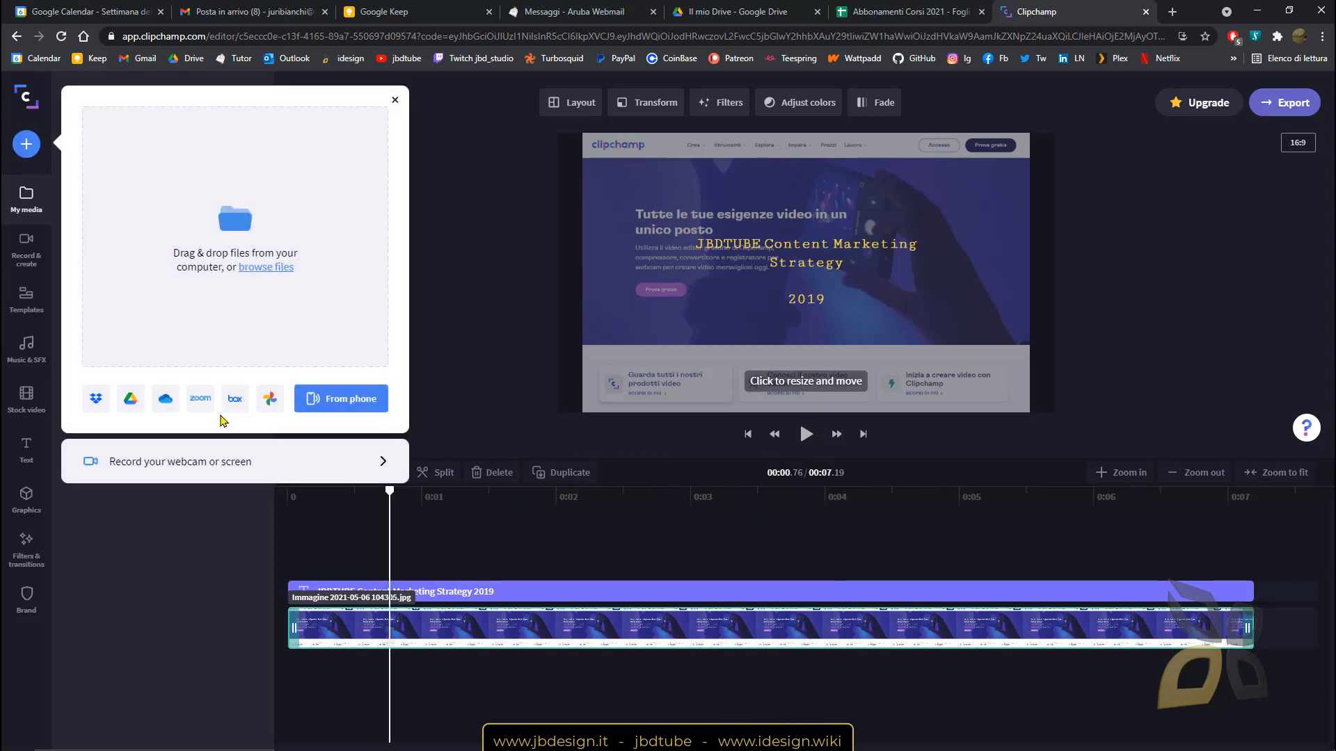
{"action": "left_click", "coordinate": [335, 398]}
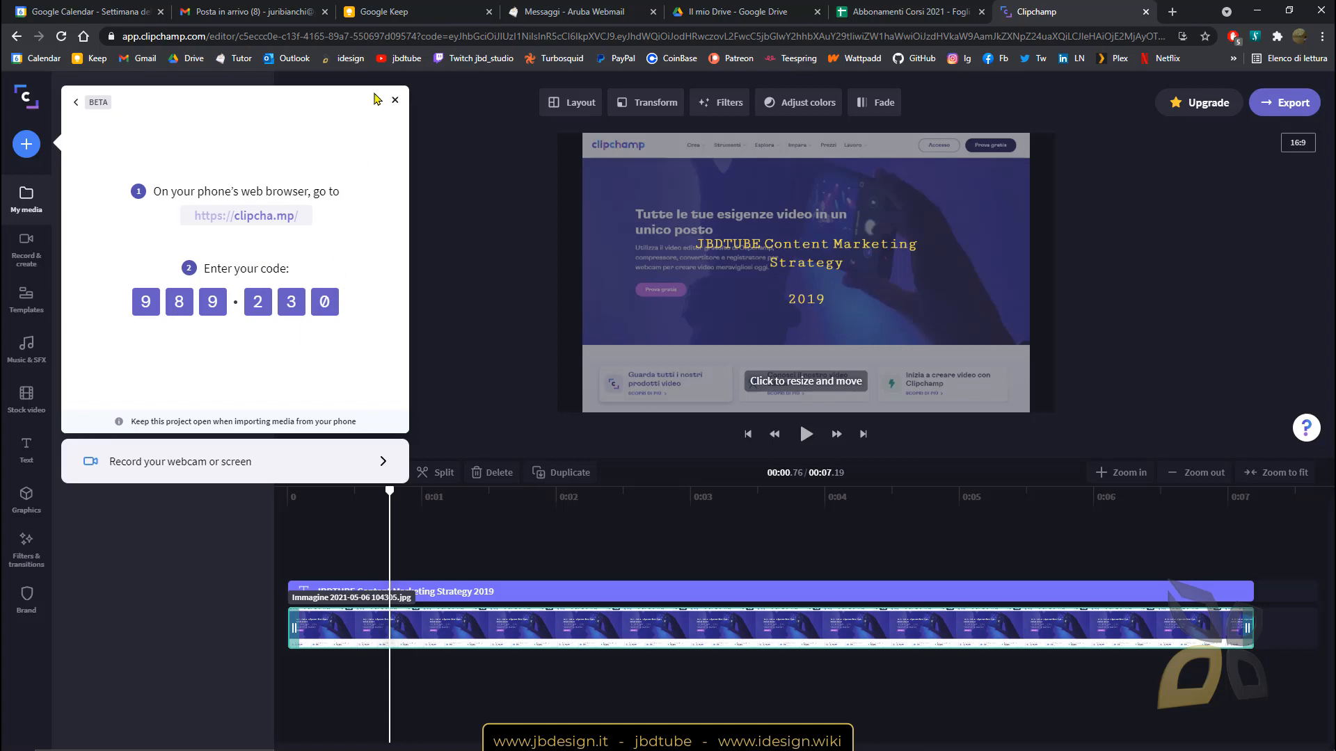
{"action": "left_click", "coordinate": [396, 103]}
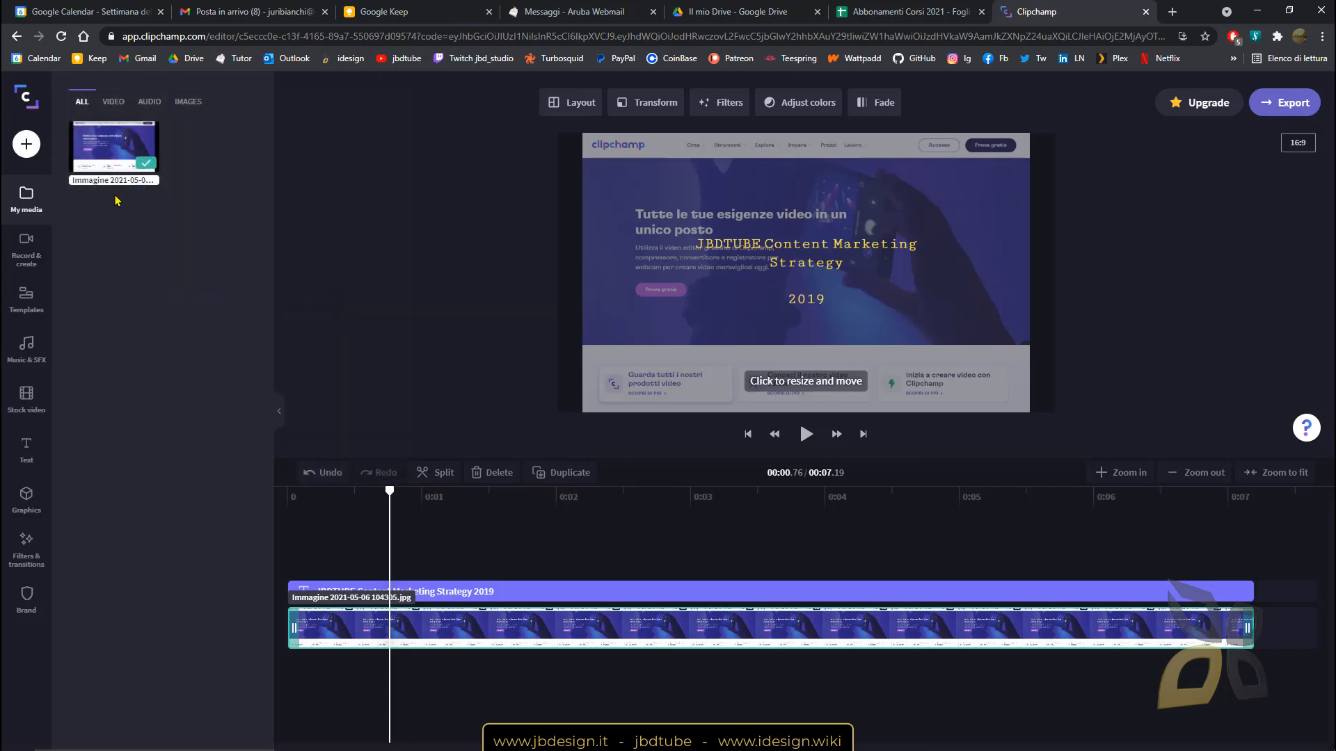
{"action": "left_click", "coordinate": [26, 146]}
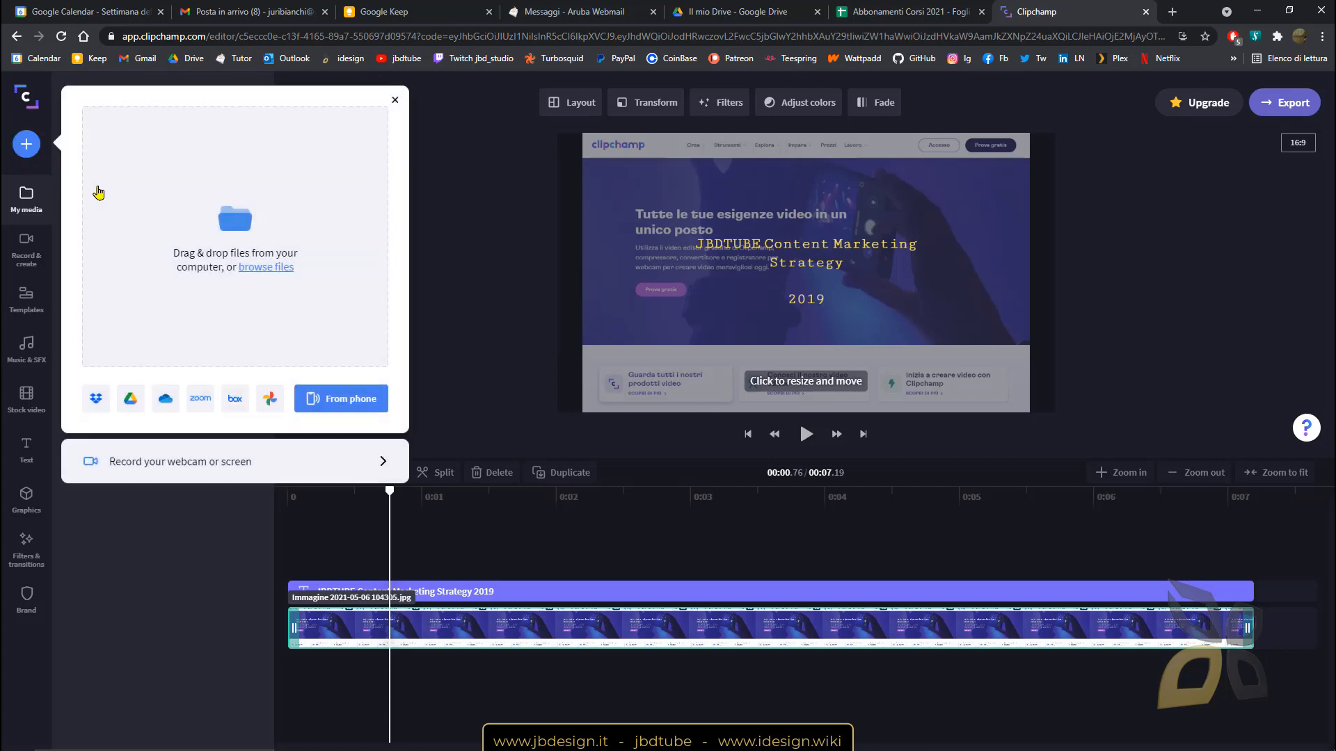
Import logo.png from DATA (D:) > Downloads by searching for 'logo'.
{"action": "left_click", "coordinate": [245, 226]}
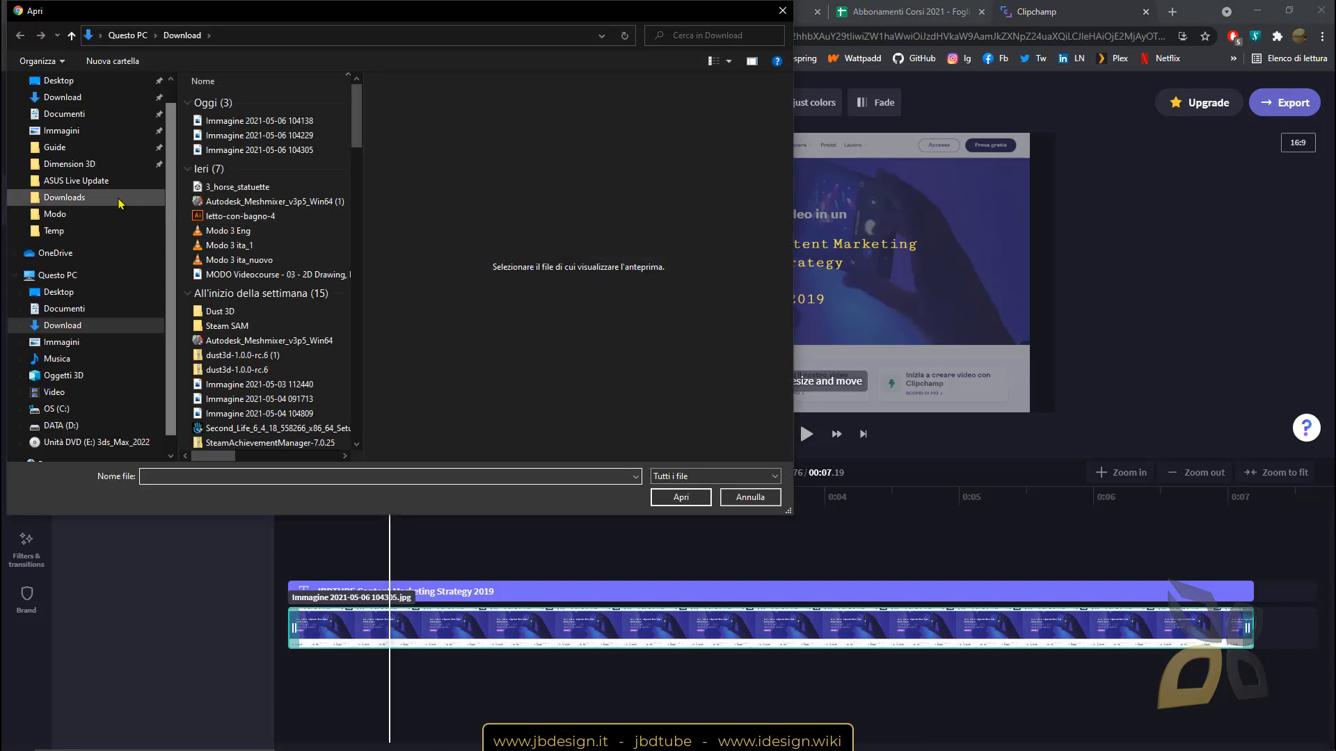
{"action": "scroll", "coordinate": [98, 351], "scroll_direction": "up", "scroll_amount": 2}
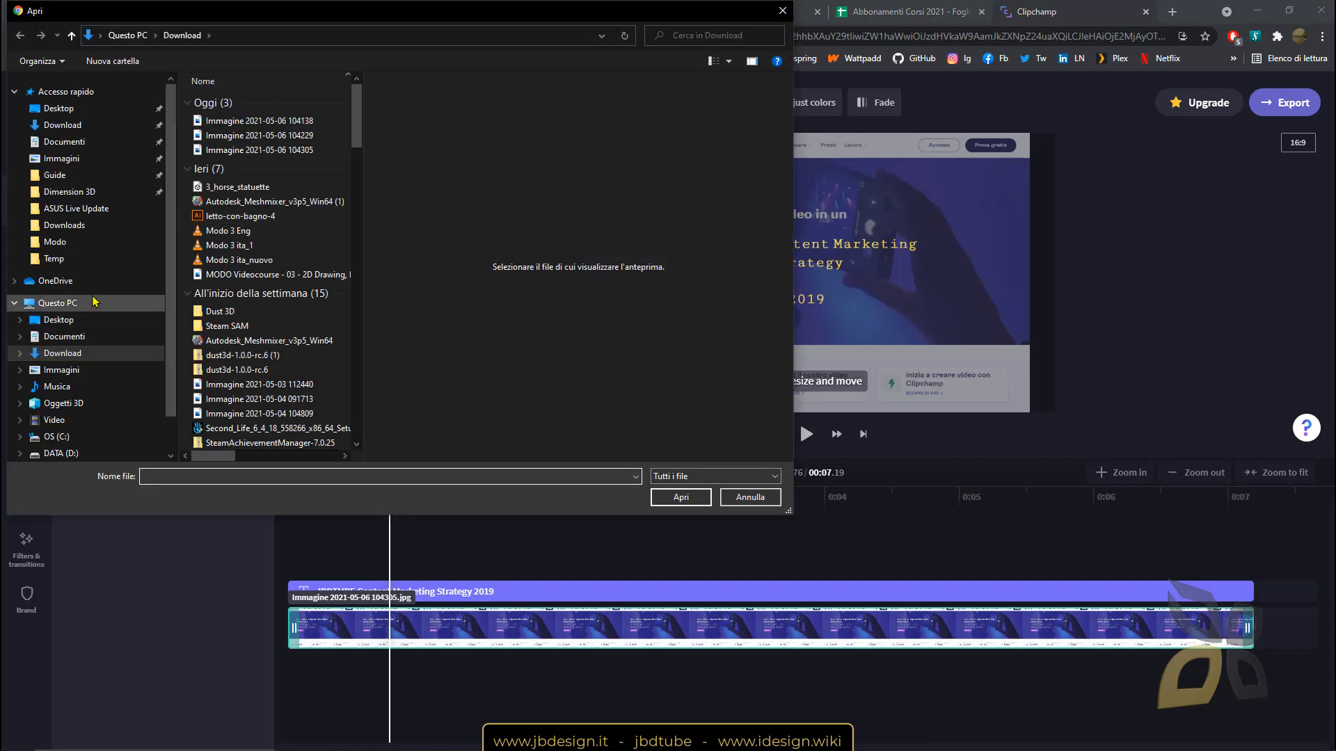
{"action": "left_click", "coordinate": [70, 224]}
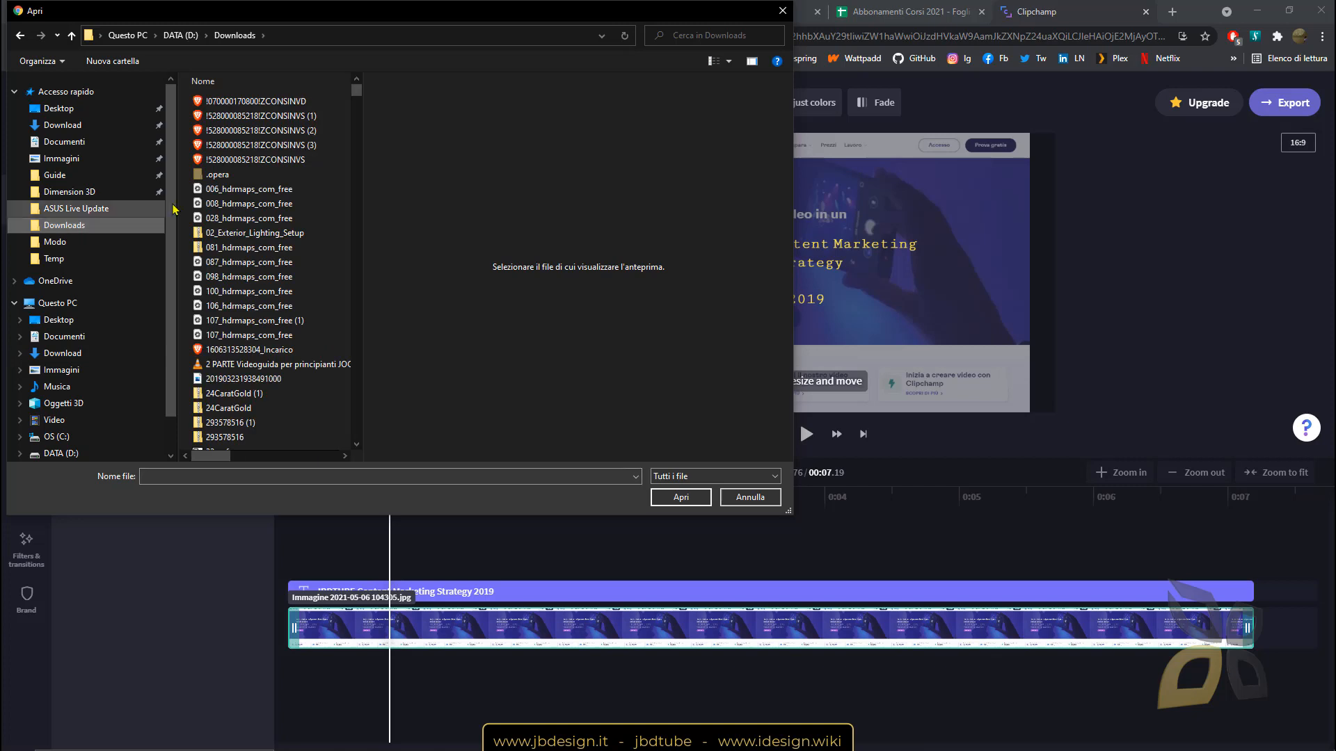
{"action": "left_click", "coordinate": [683, 33]}
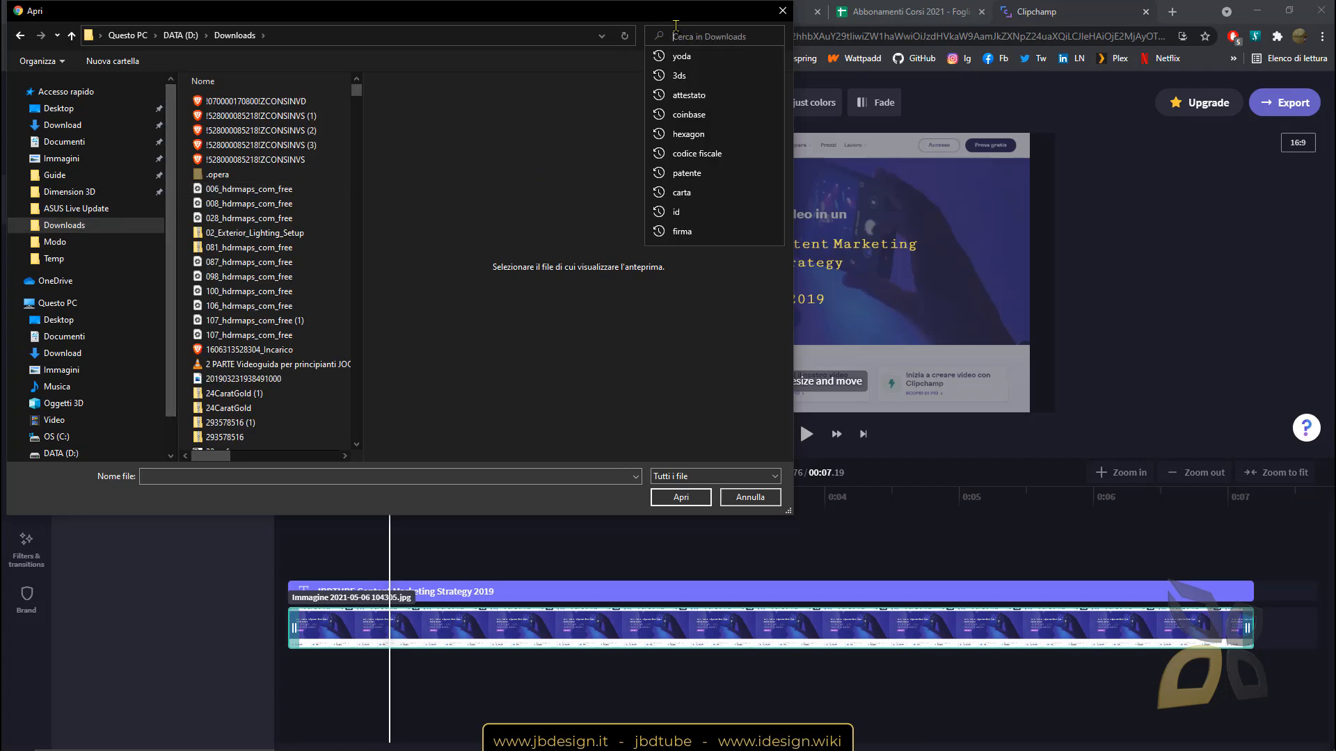
{"action": "type", "text": "logo"}
{"action": "key", "text": "Return"}
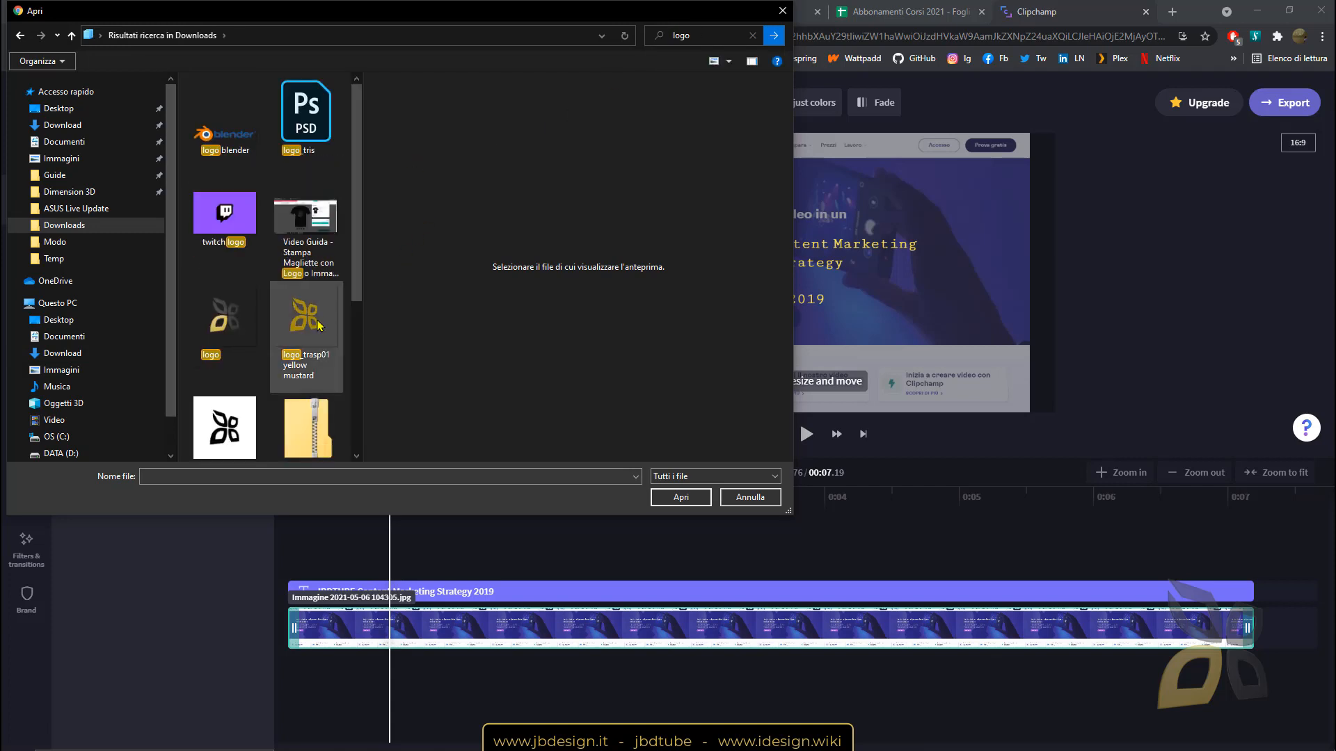
{"action": "left_click", "coordinate": [226, 324]}
{"action": "left_click", "coordinate": [681, 498]}
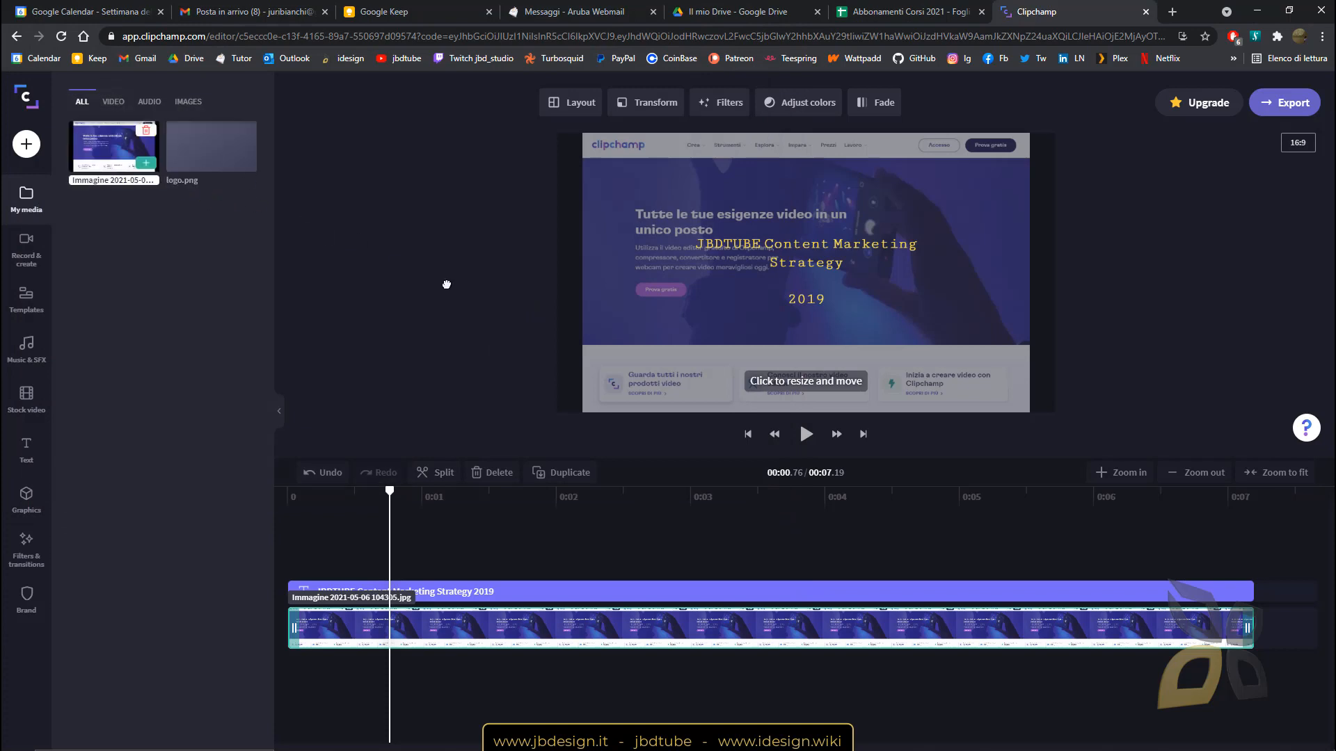
Add logo.png from My media onto the timeline.
{"action": "left_click_drag", "start_coordinate": [447, 285], "coordinate": [319, 176]}
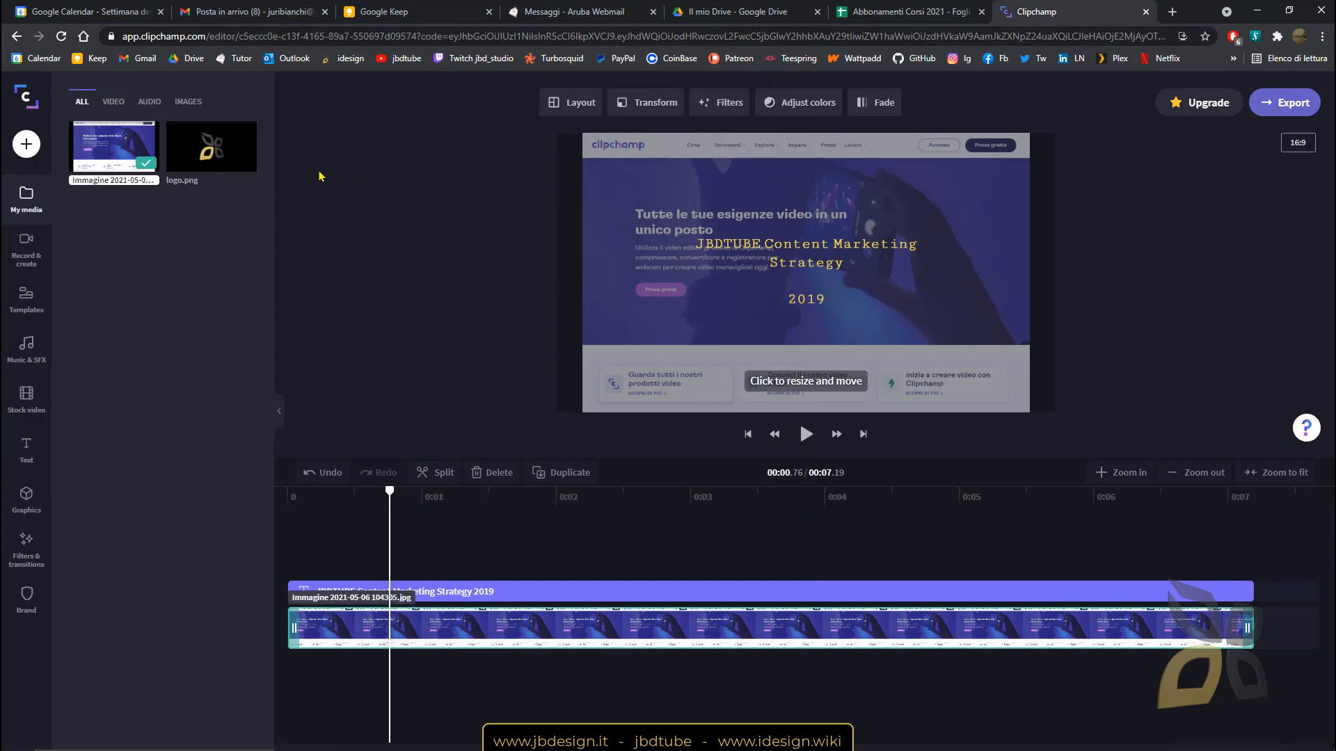
{"action": "left_click_drag", "start_coordinate": [211, 146], "coordinate": [268, 268]}
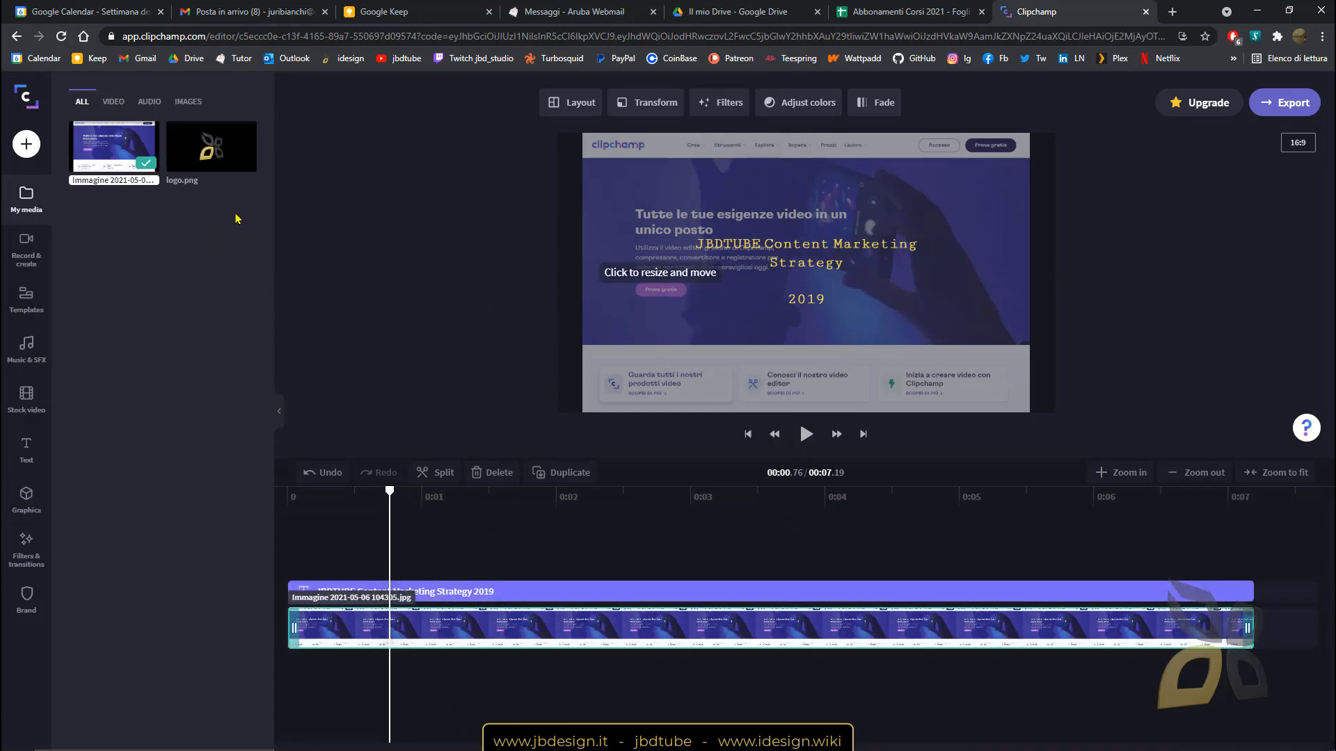
{"action": "left_click_drag", "start_coordinate": [208, 150], "coordinate": [378, 656]}
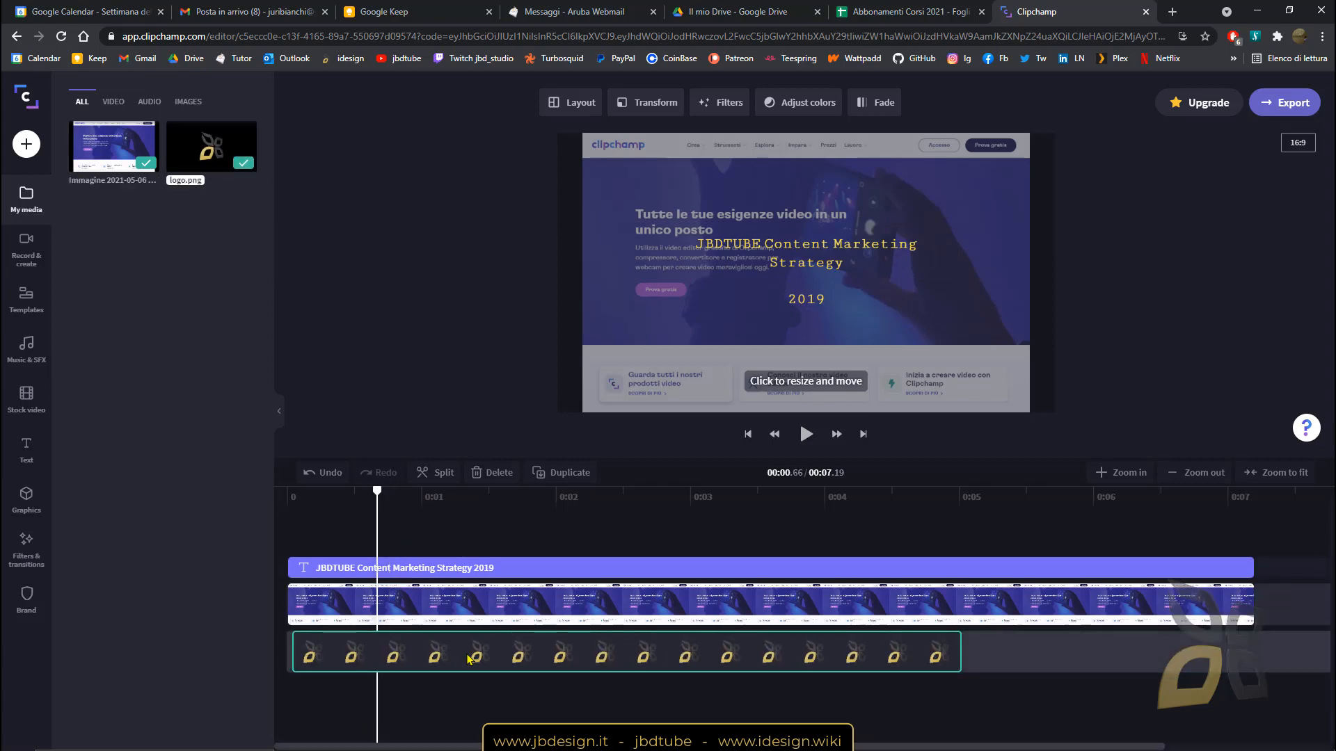
Move the screenshot clip below the logo track and select the logo overlay at 00:02.33.
{"action": "left_click", "coordinate": [376, 609]}
{"action": "left_click", "coordinate": [515, 656]}
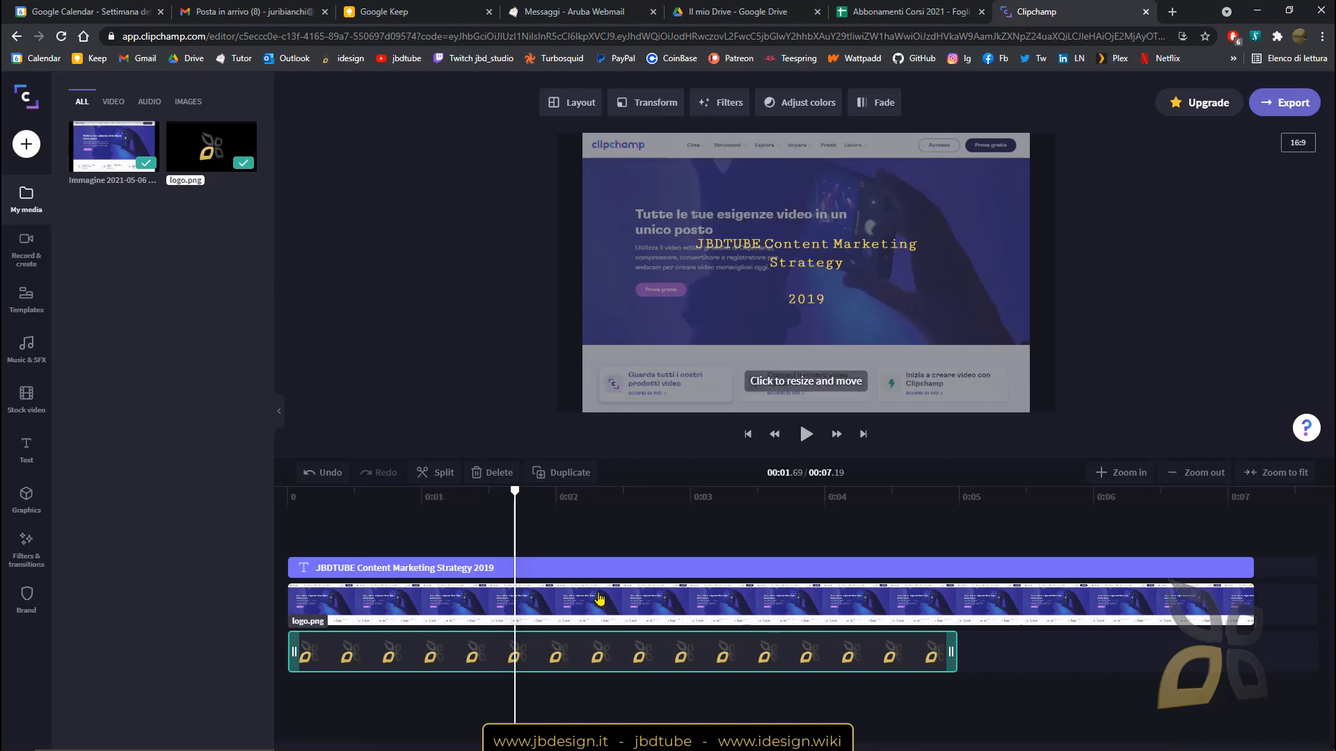
{"action": "left_click_drag", "start_coordinate": [600, 598], "coordinate": [600, 692]}
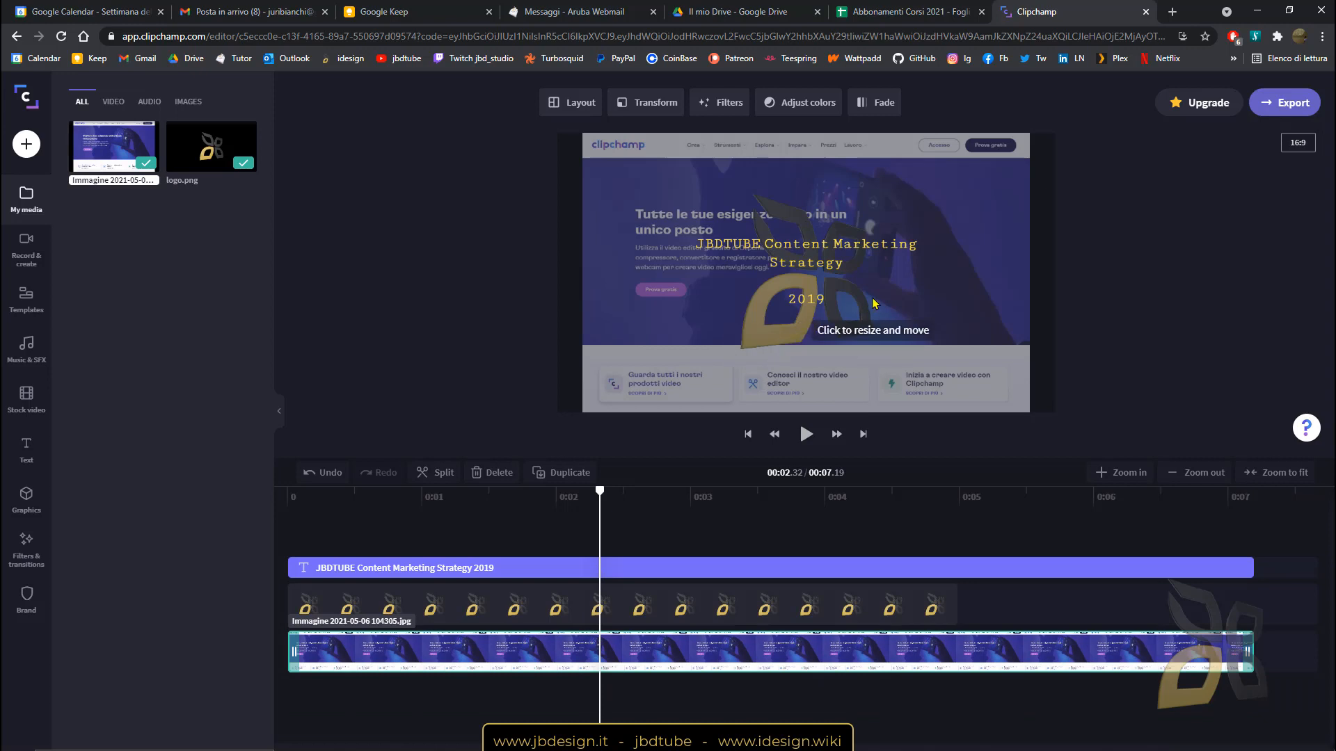
{"action": "left_click", "coordinate": [862, 294]}
{"action": "left_click", "coordinate": [542, 592]}
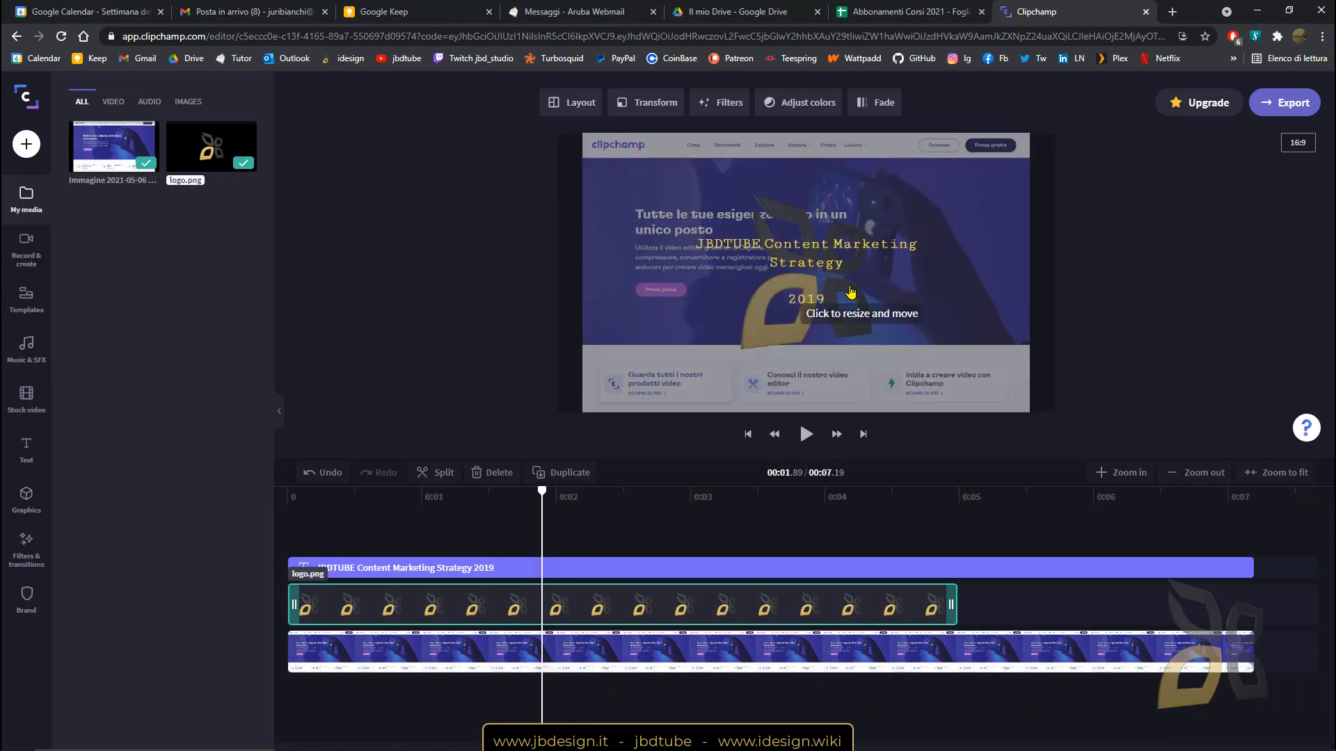
{"action": "left_click", "coordinate": [601, 492]}
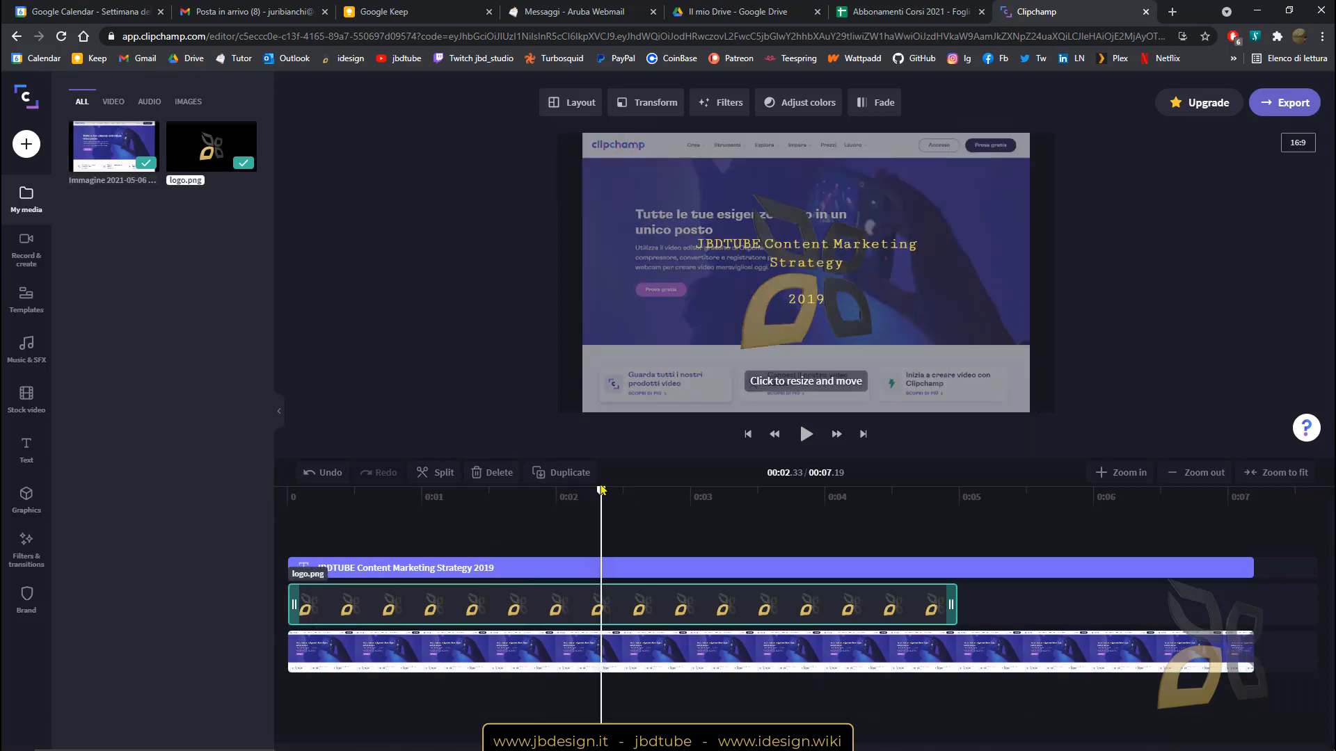
{"action": "left_click", "coordinate": [936, 343]}
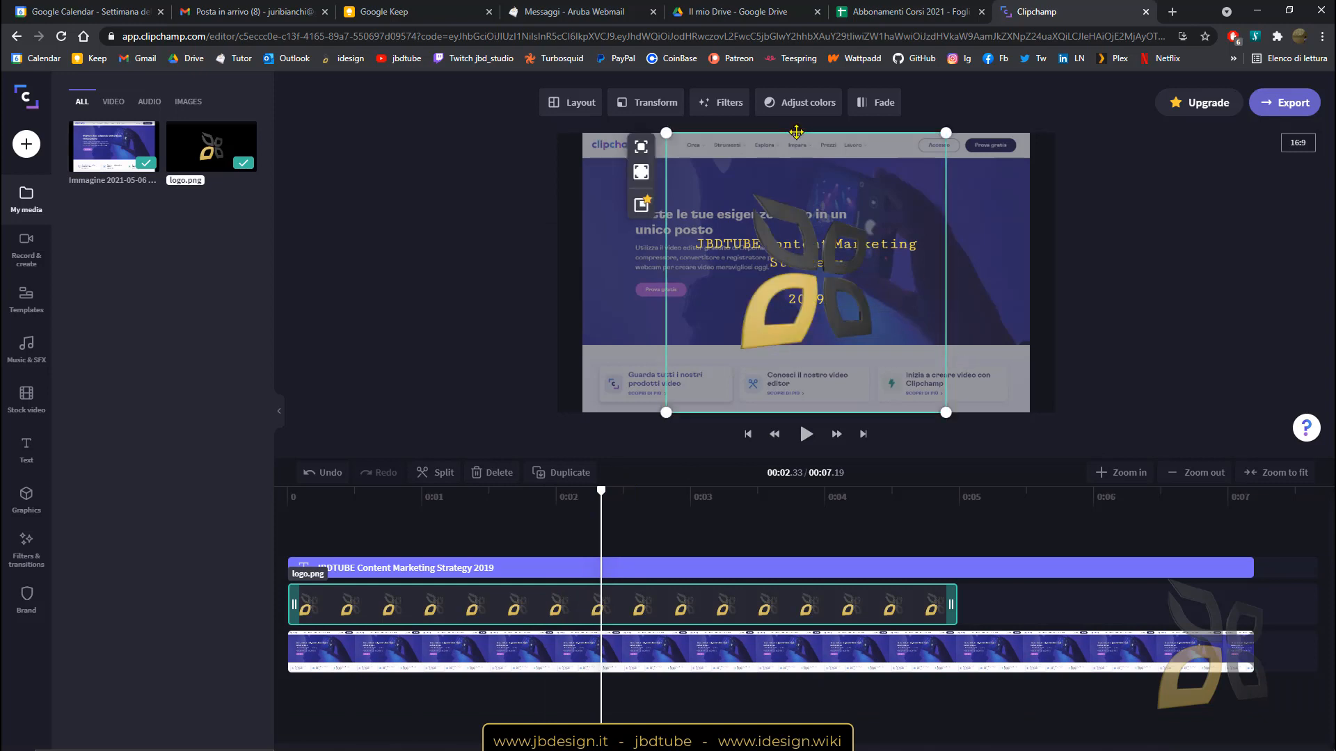
Shrink the logo into a small badge in the video's bottom-right corner and deselect it.
{"action": "left_click_drag", "start_coordinate": [666, 132], "coordinate": [979, 375]}
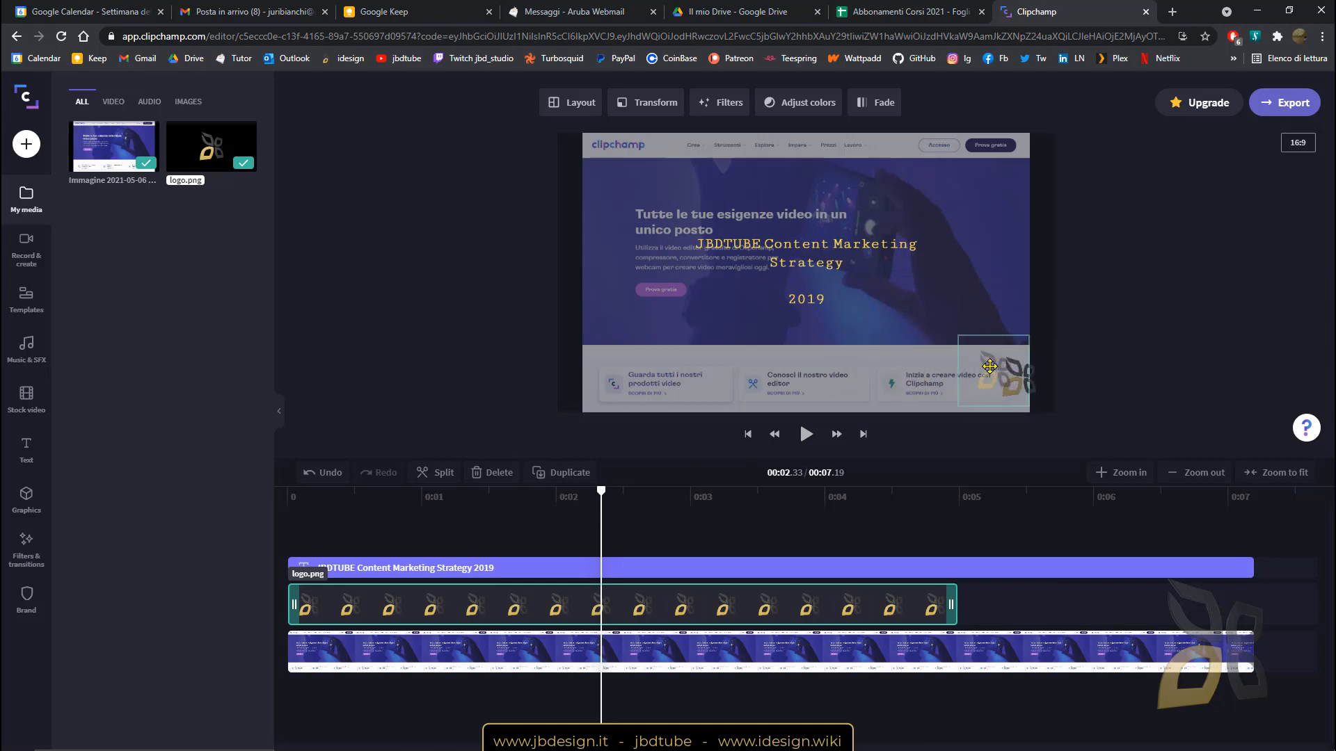
{"action": "left_click", "coordinate": [381, 295]}
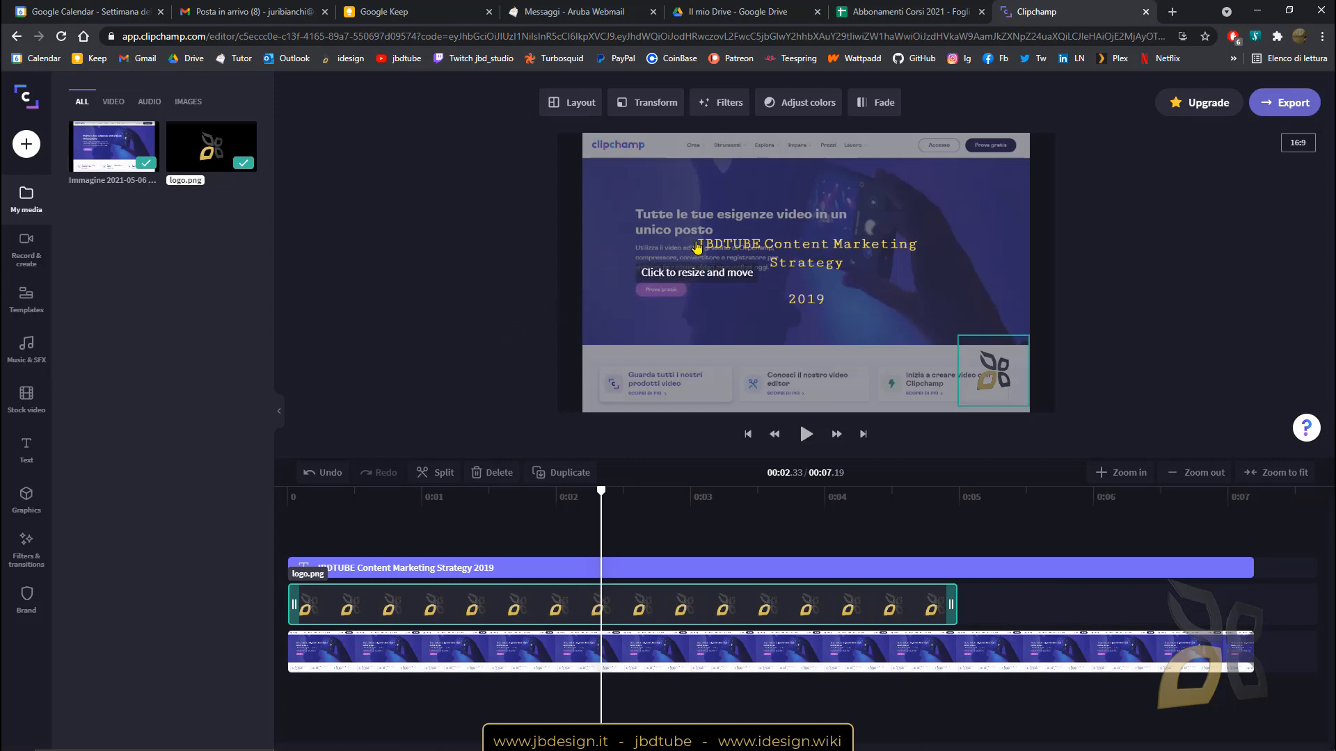
{"action": "mouse_move", "coordinate": [496, 749]}
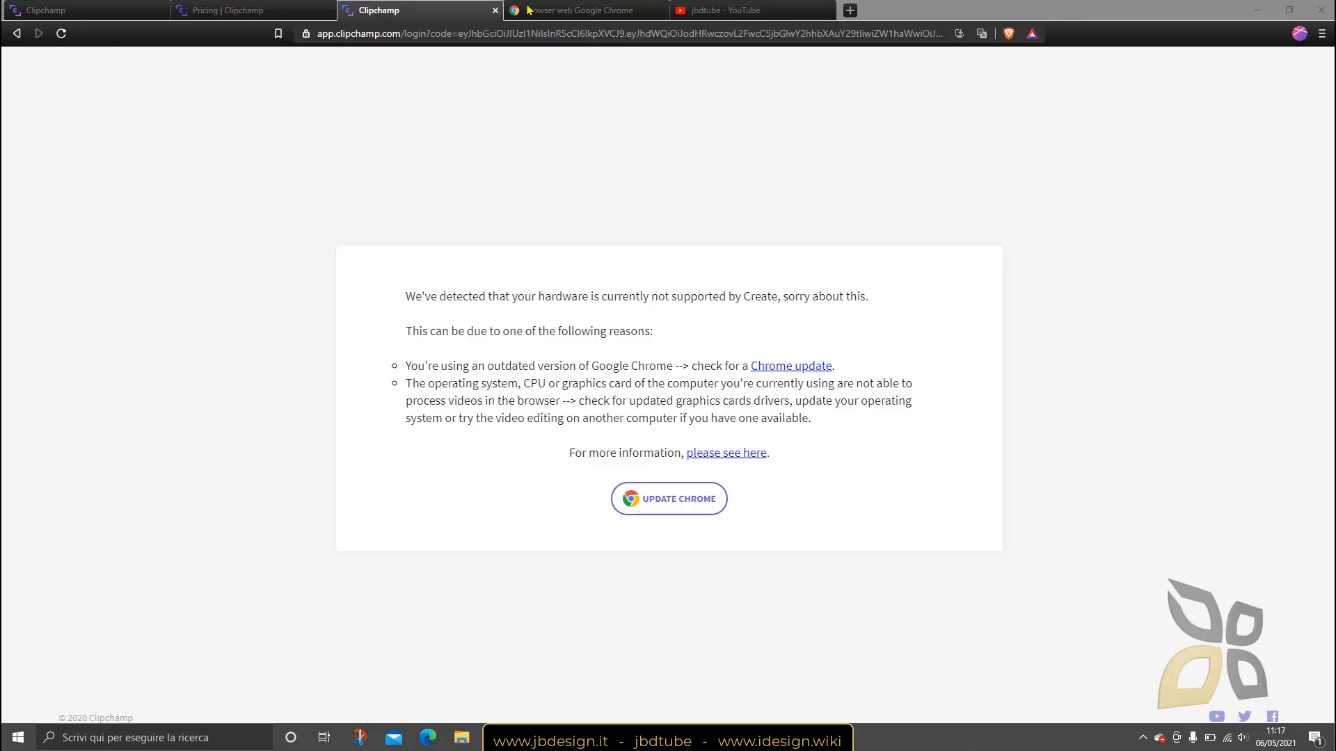
Review the jbdtube channel's About page on YouTube, then minimise the browser window.
{"action": "left_click", "coordinate": [724, 10]}
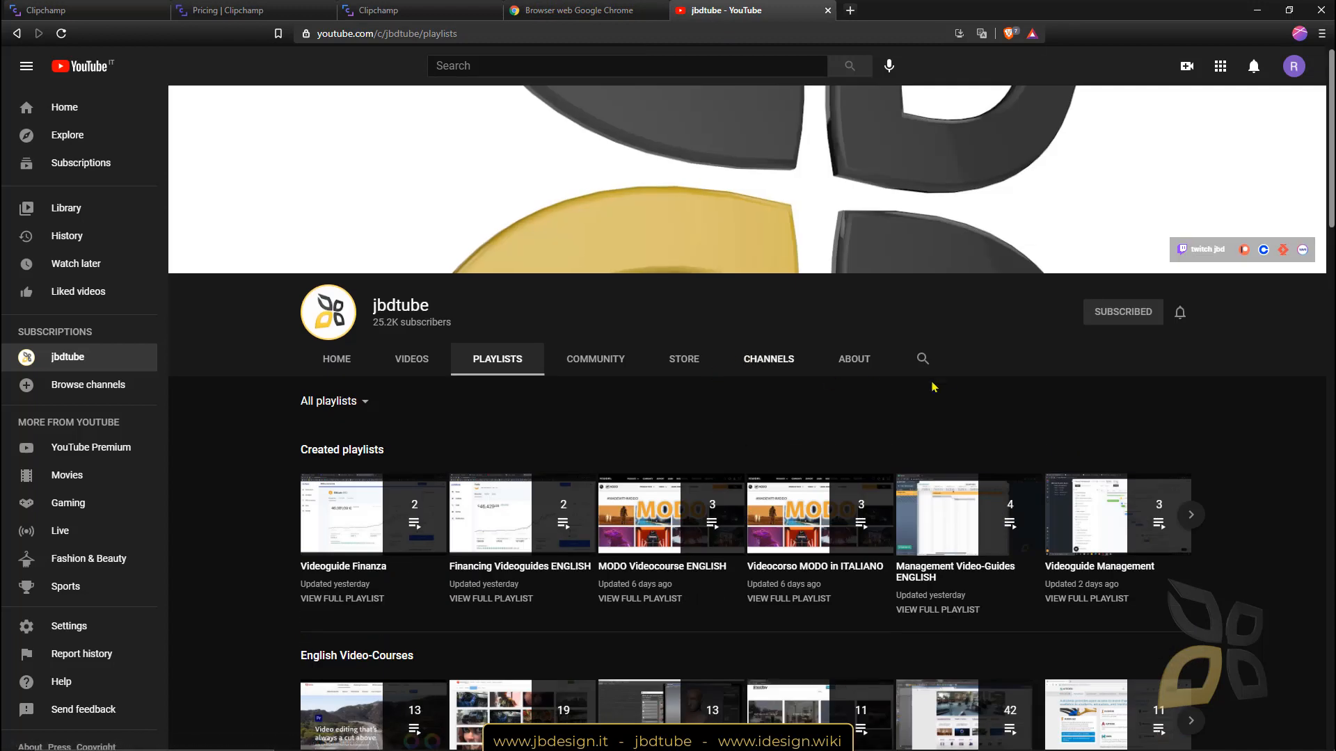
{"action": "left_click", "coordinate": [871, 364]}
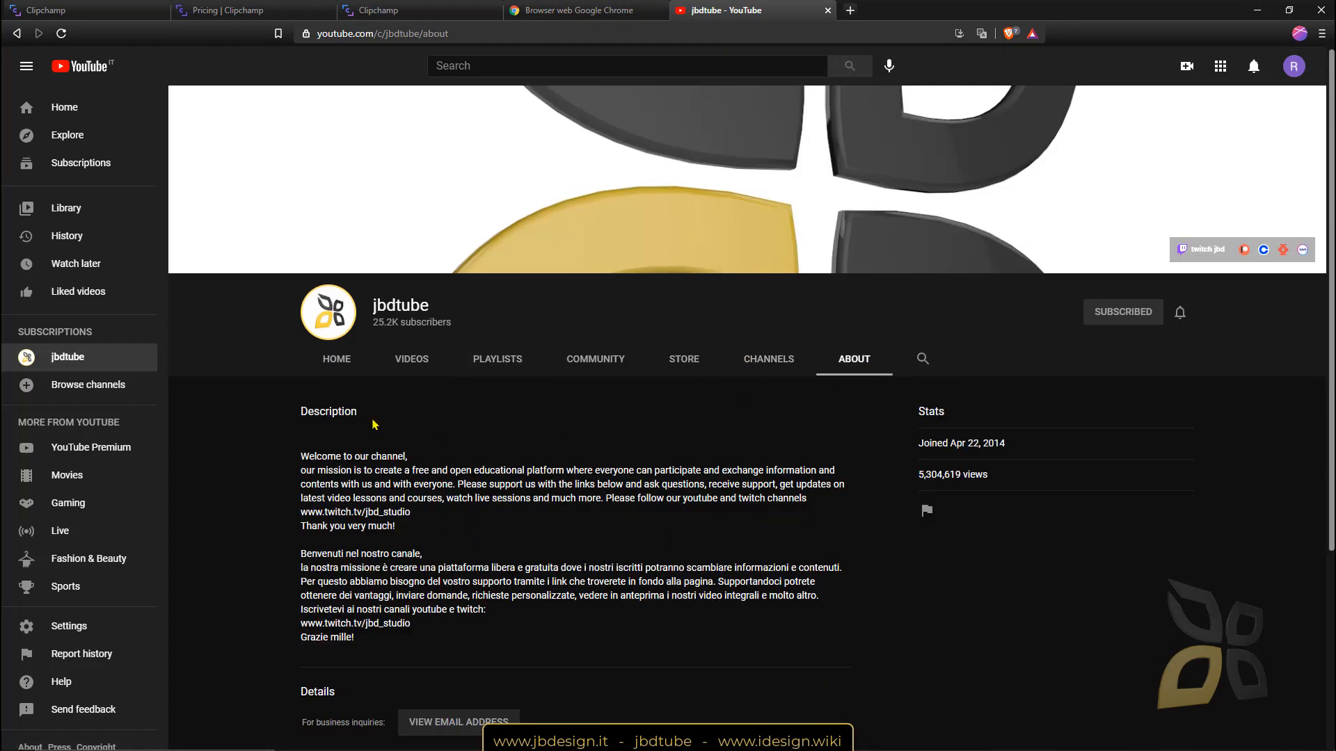
{"action": "scroll", "coordinate": [736, 448], "scroll_direction": "down", "scroll_amount": 4}
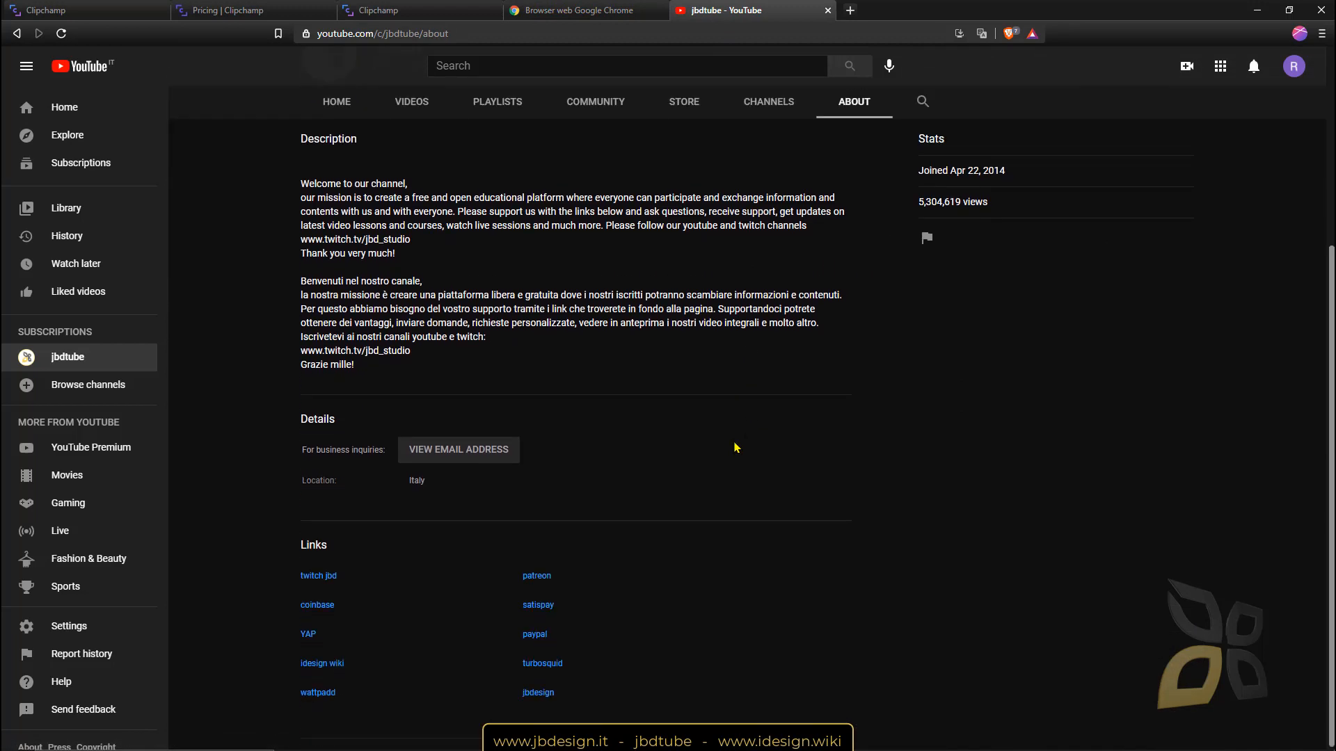
{"action": "scroll", "coordinate": [529, 528], "scroll_direction": "up", "scroll_amount": 4}
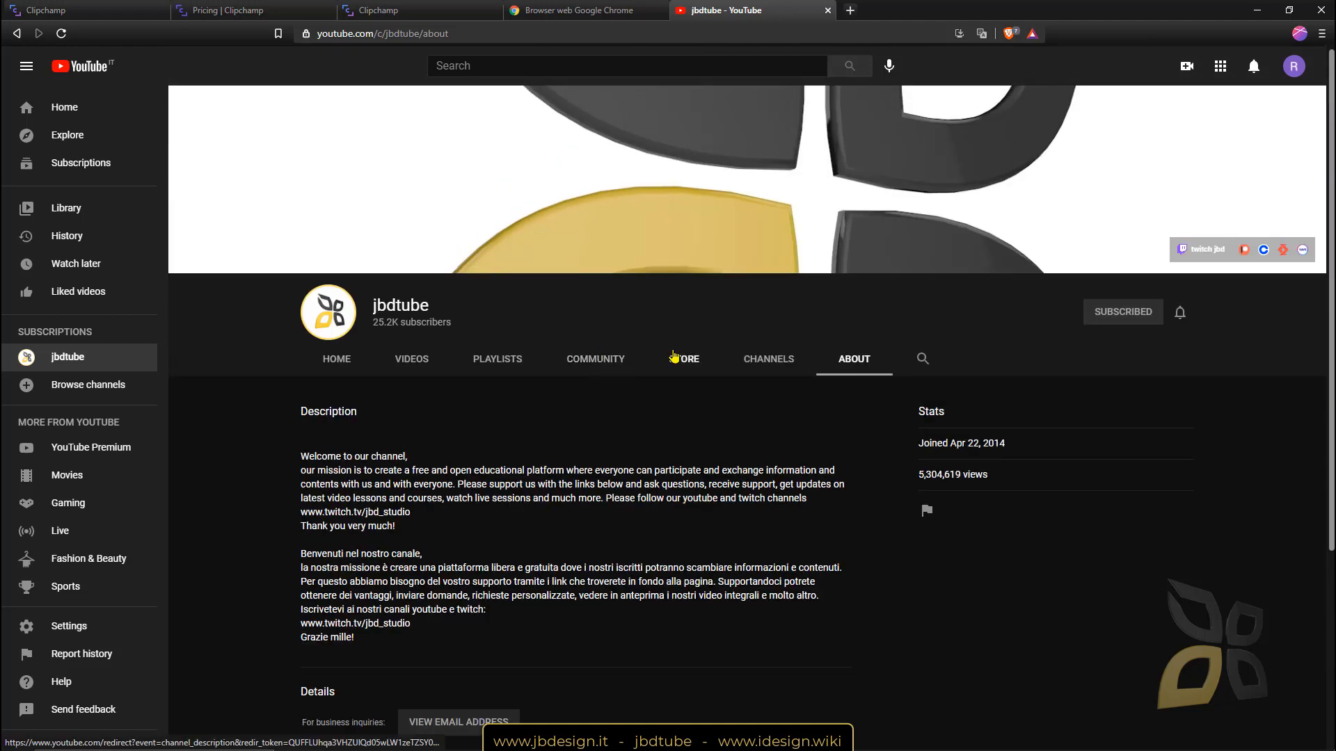
{"action": "left_click", "coordinate": [1256, 10]}
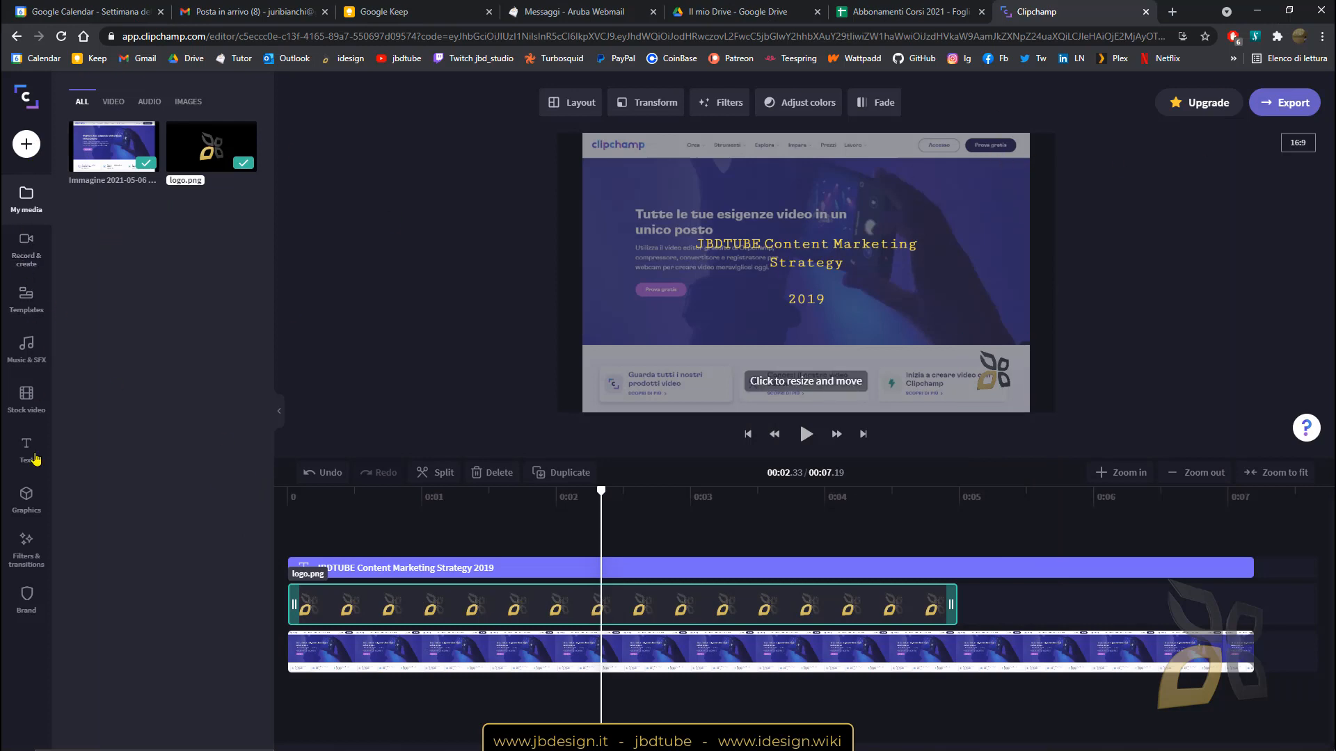
Preview Rip Rich Black in Music & SFX and drag it onto the timeline as background audio.
{"action": "left_click", "coordinate": [31, 272]}
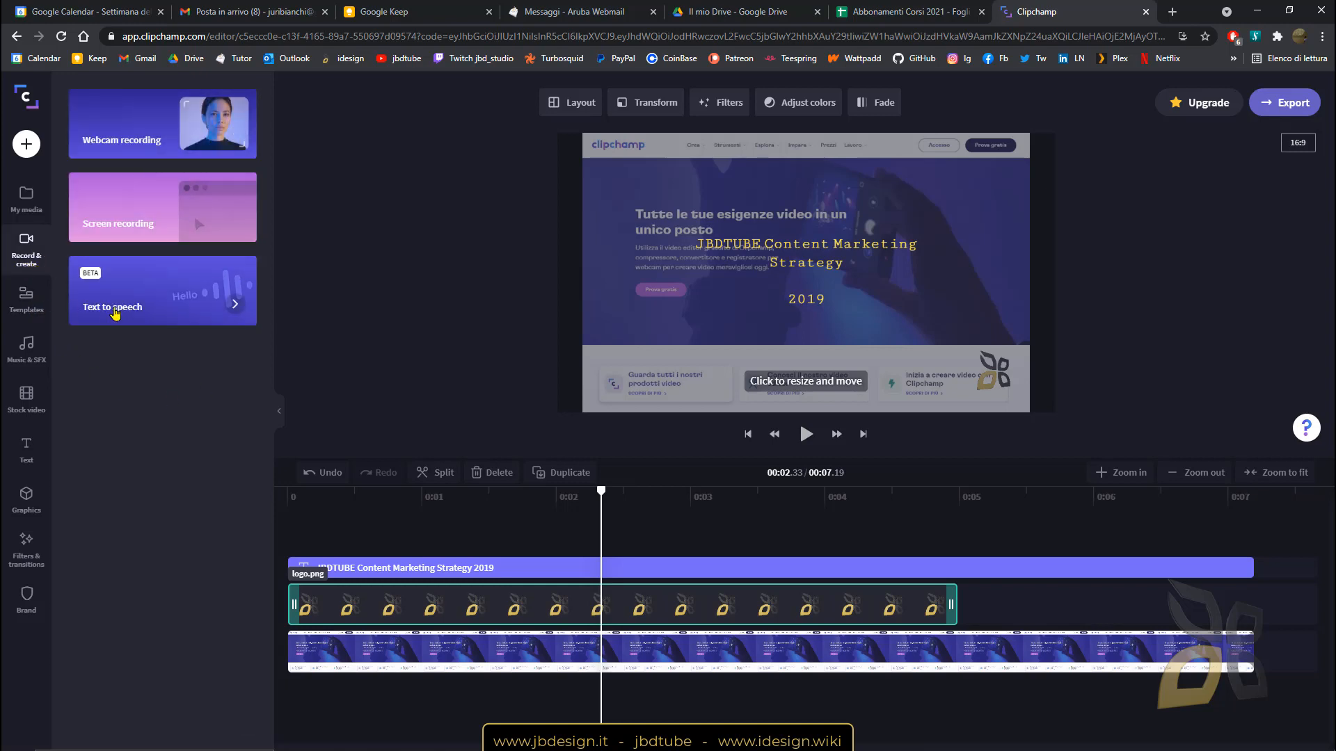
{"action": "left_click", "coordinate": [28, 299]}
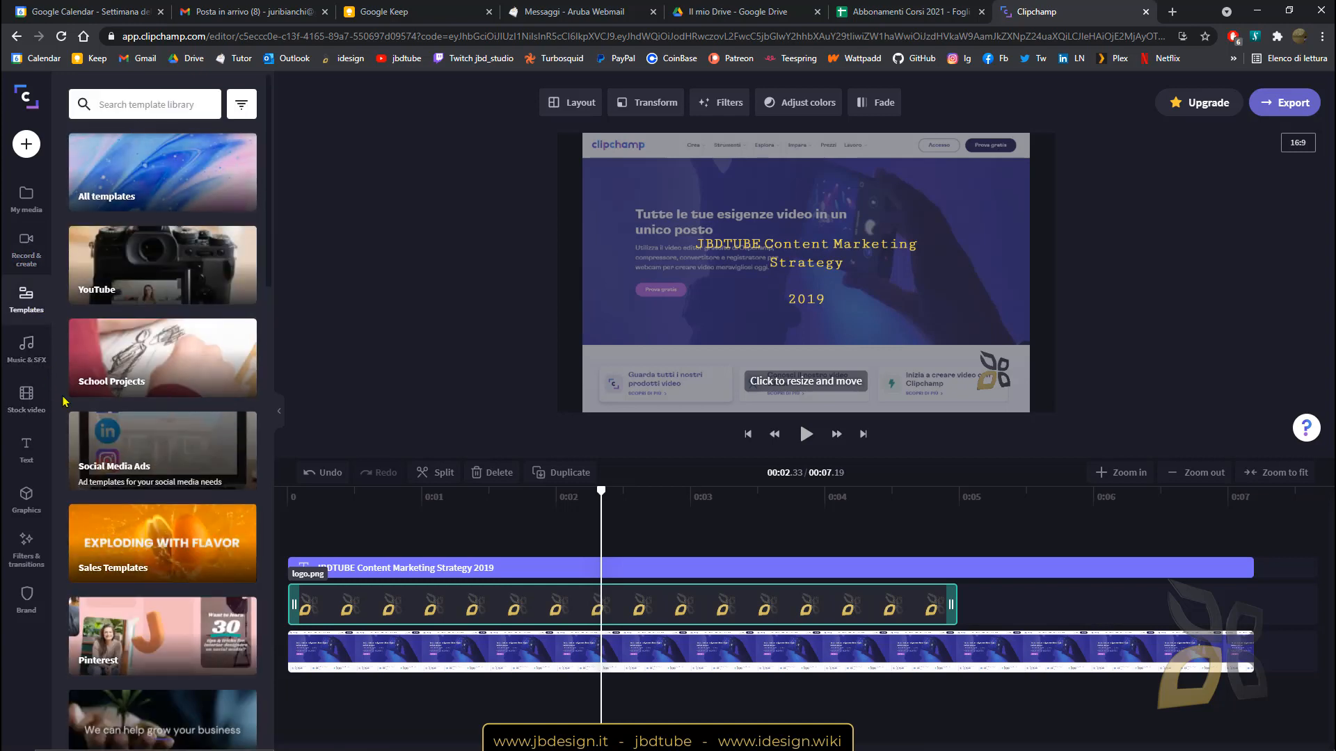
{"action": "left_click", "coordinate": [27, 348]}
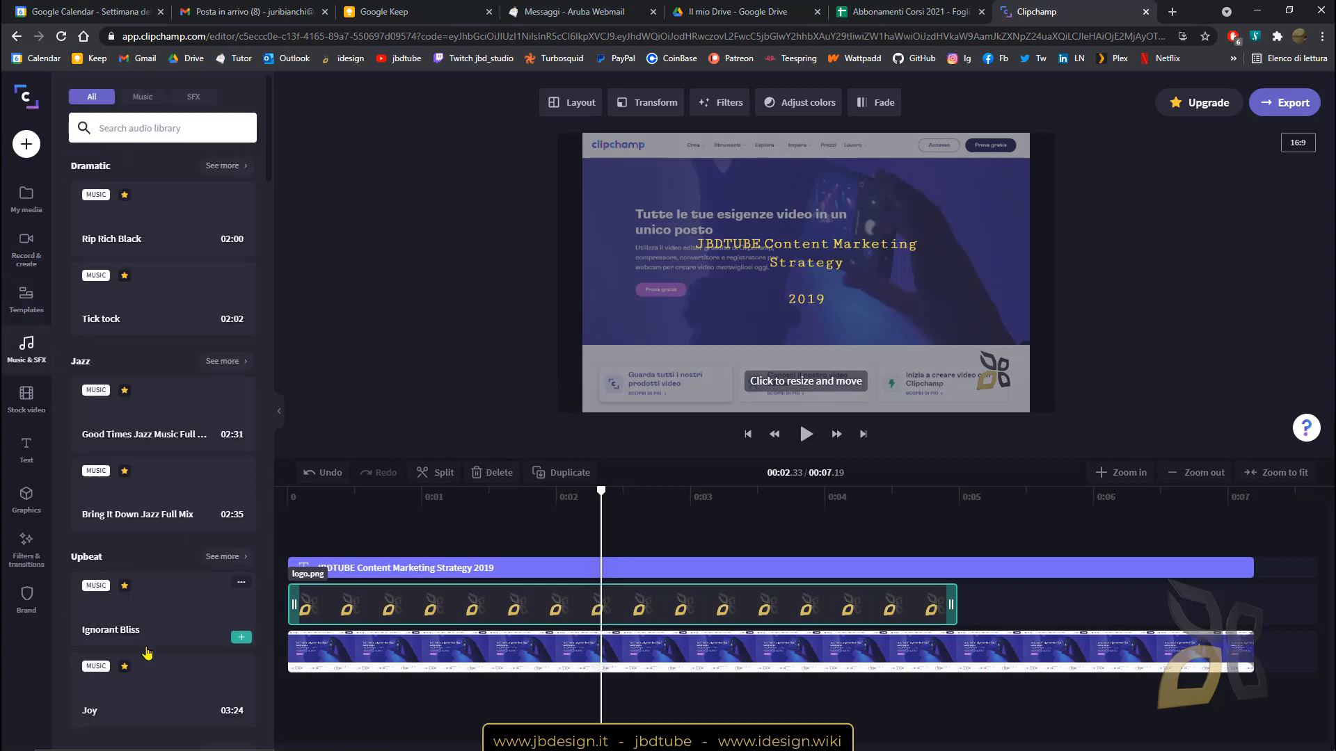
{"action": "left_click", "coordinate": [167, 229]}
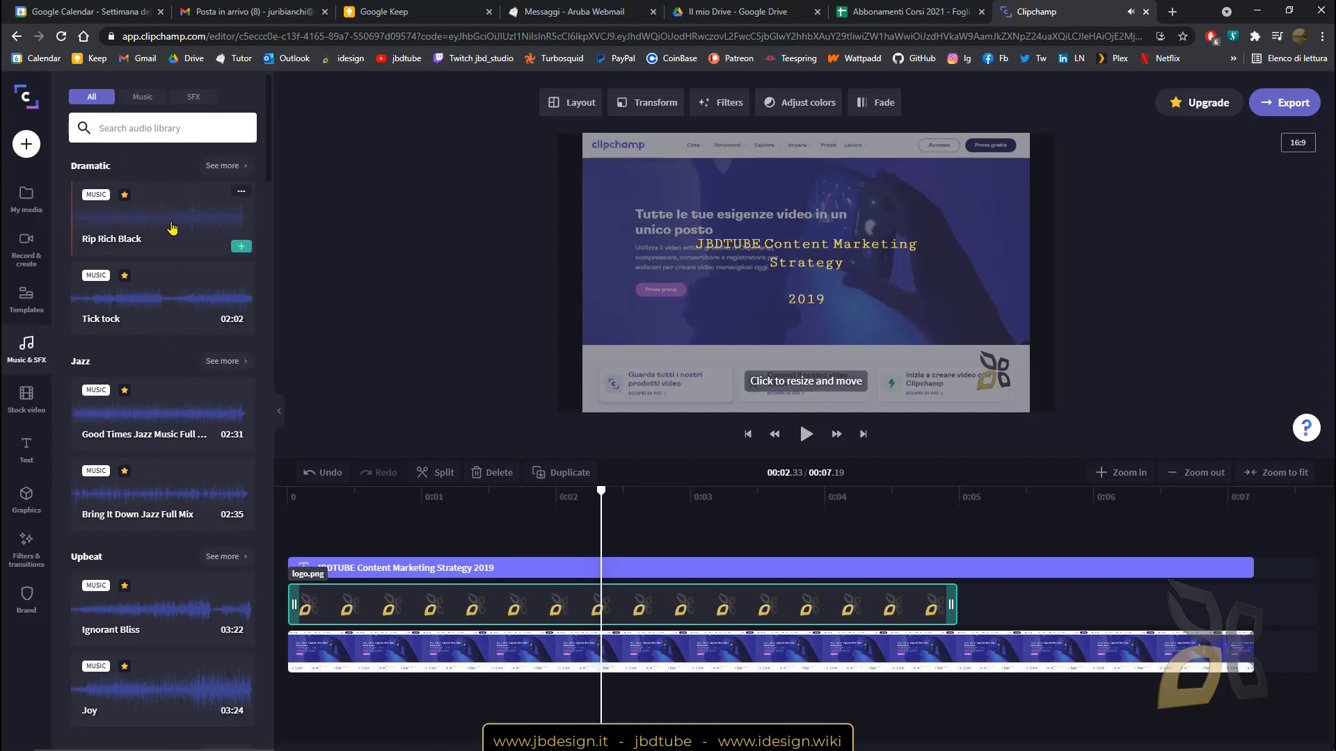
{"action": "left_click_drag", "start_coordinate": [172, 227], "coordinate": [357, 716]}
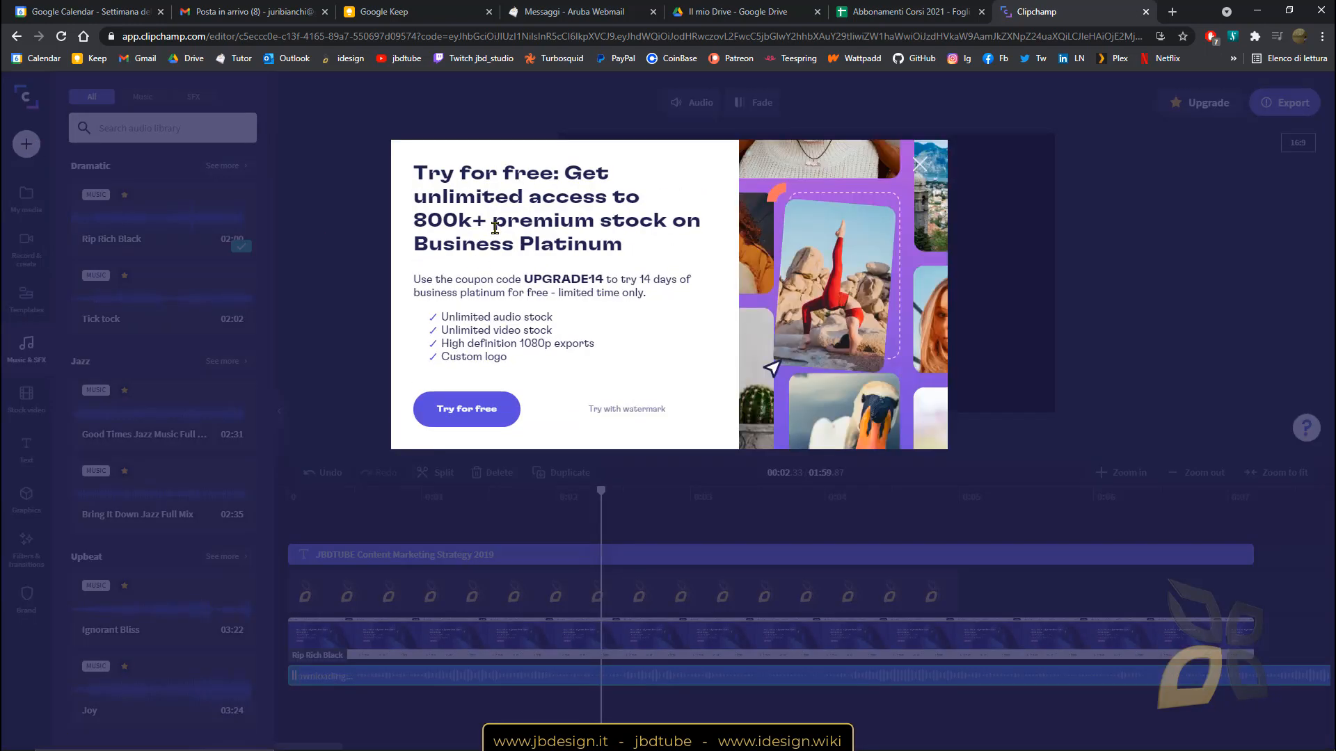
Cancel the premium checkout and reopen the Marketing Intro Video Template project from Your videos.
{"action": "left_click", "coordinate": [475, 411]}
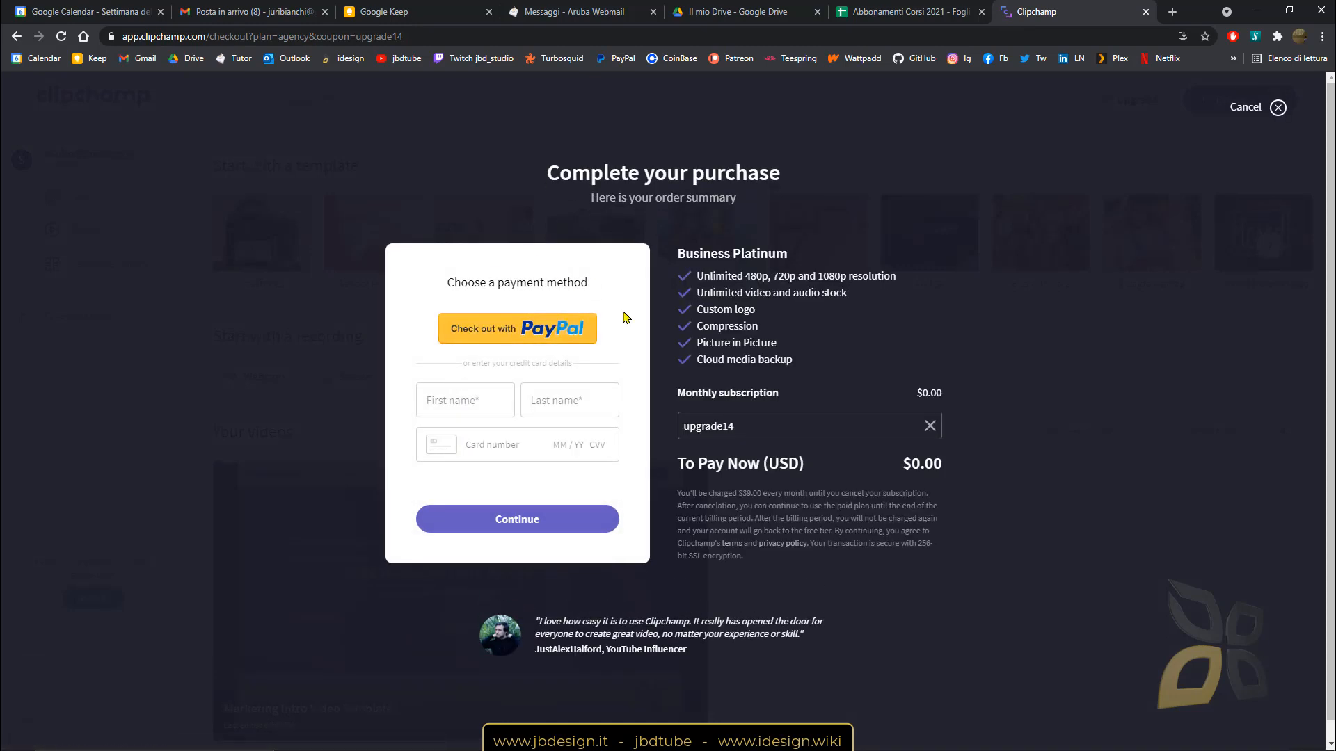
{"action": "left_click", "coordinate": [1277, 107]}
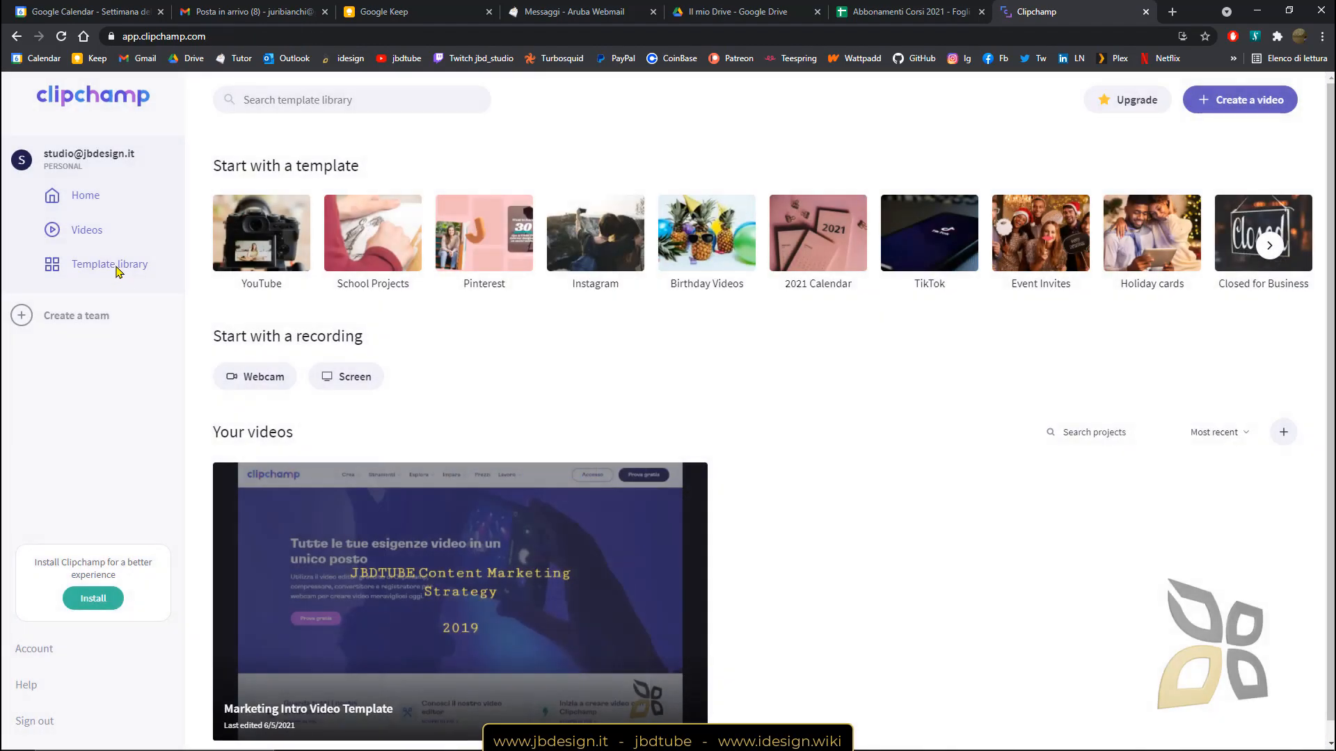
{"action": "left_click", "coordinate": [108, 270]}
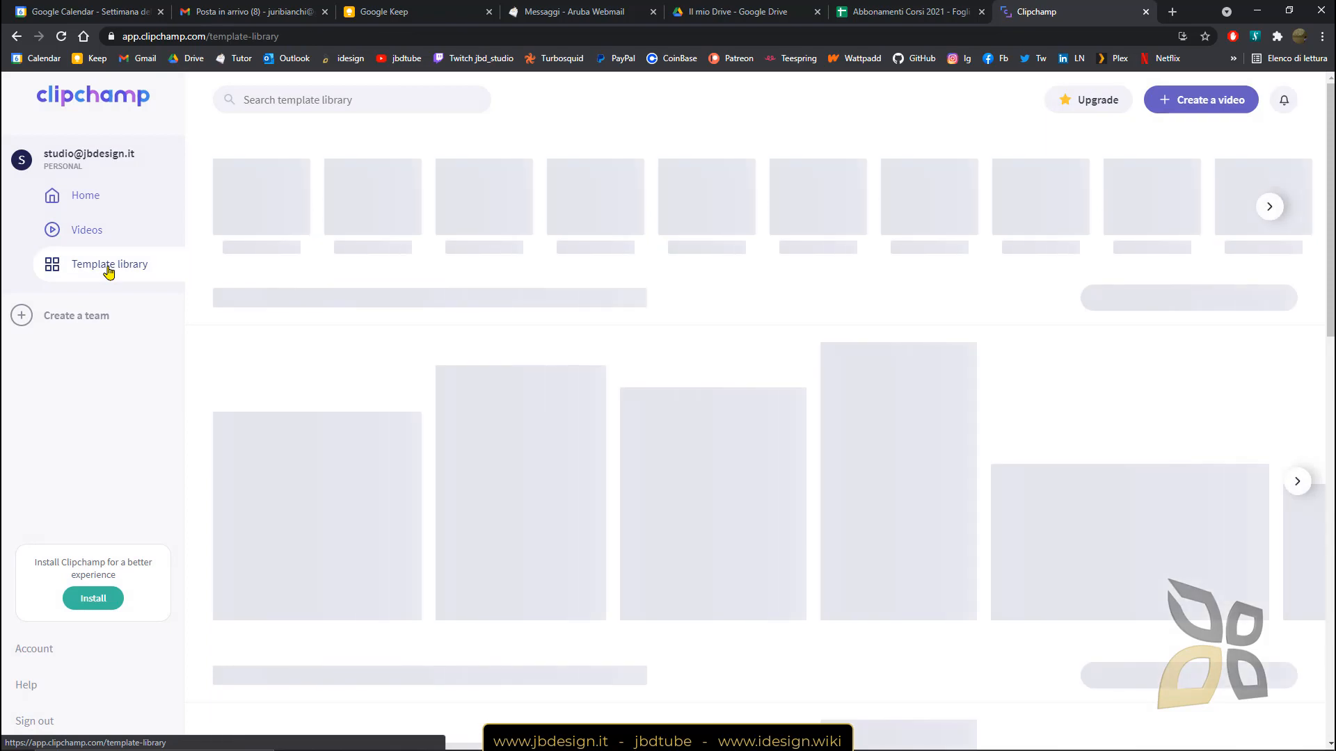
{"action": "left_click", "coordinate": [99, 231]}
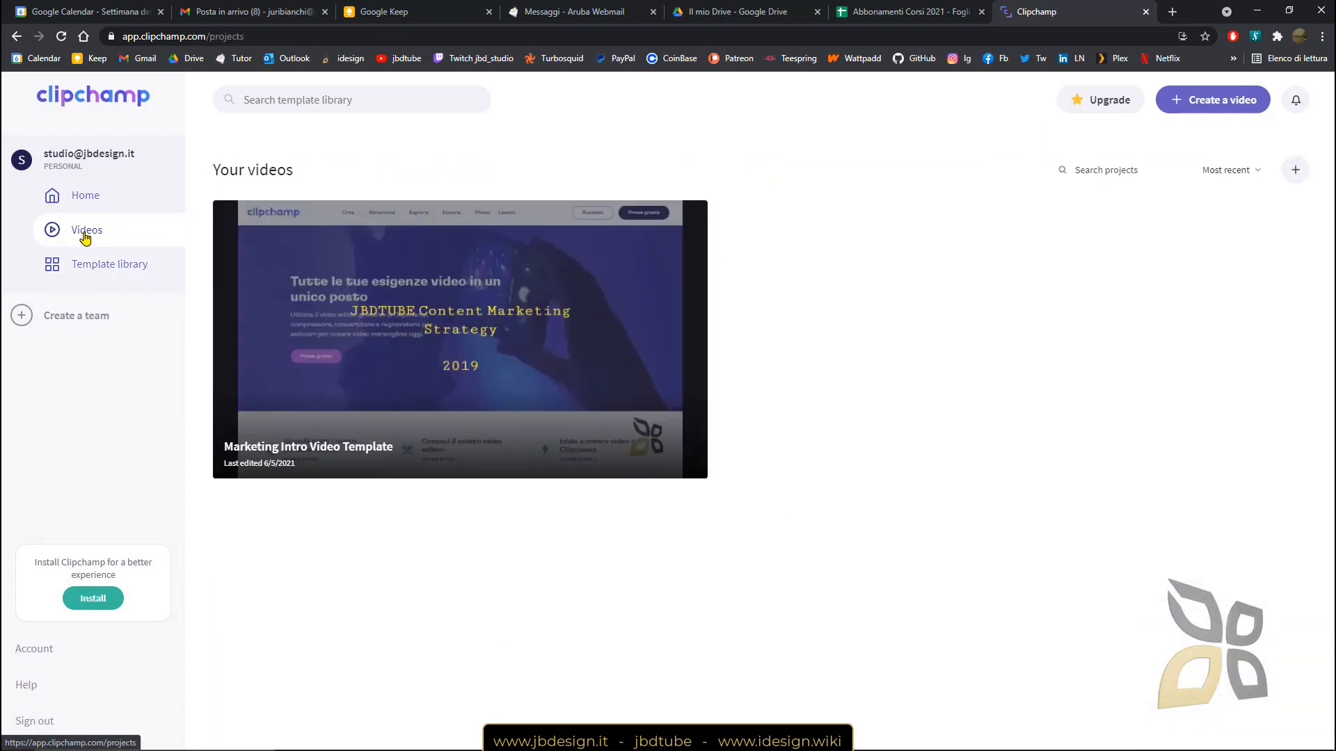
{"action": "left_click", "coordinate": [518, 365]}
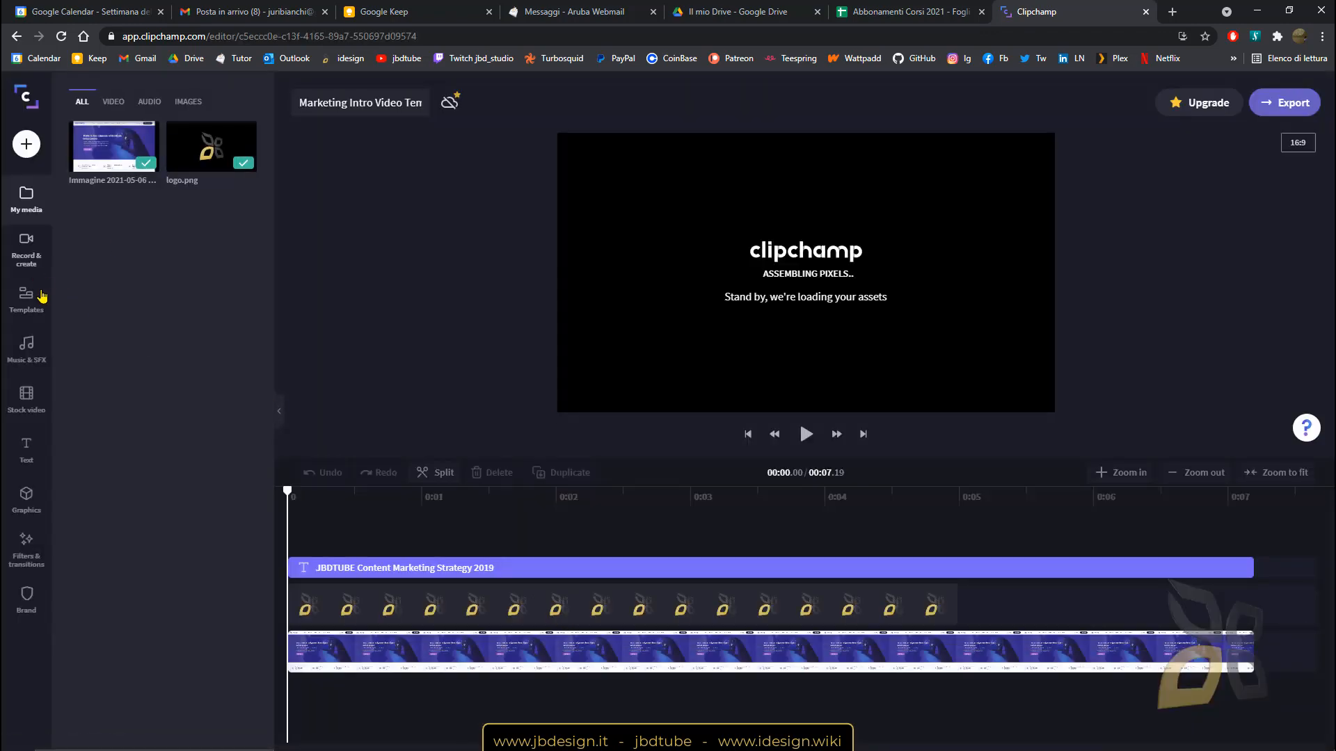
{"action": "left_click", "coordinate": [36, 412]}
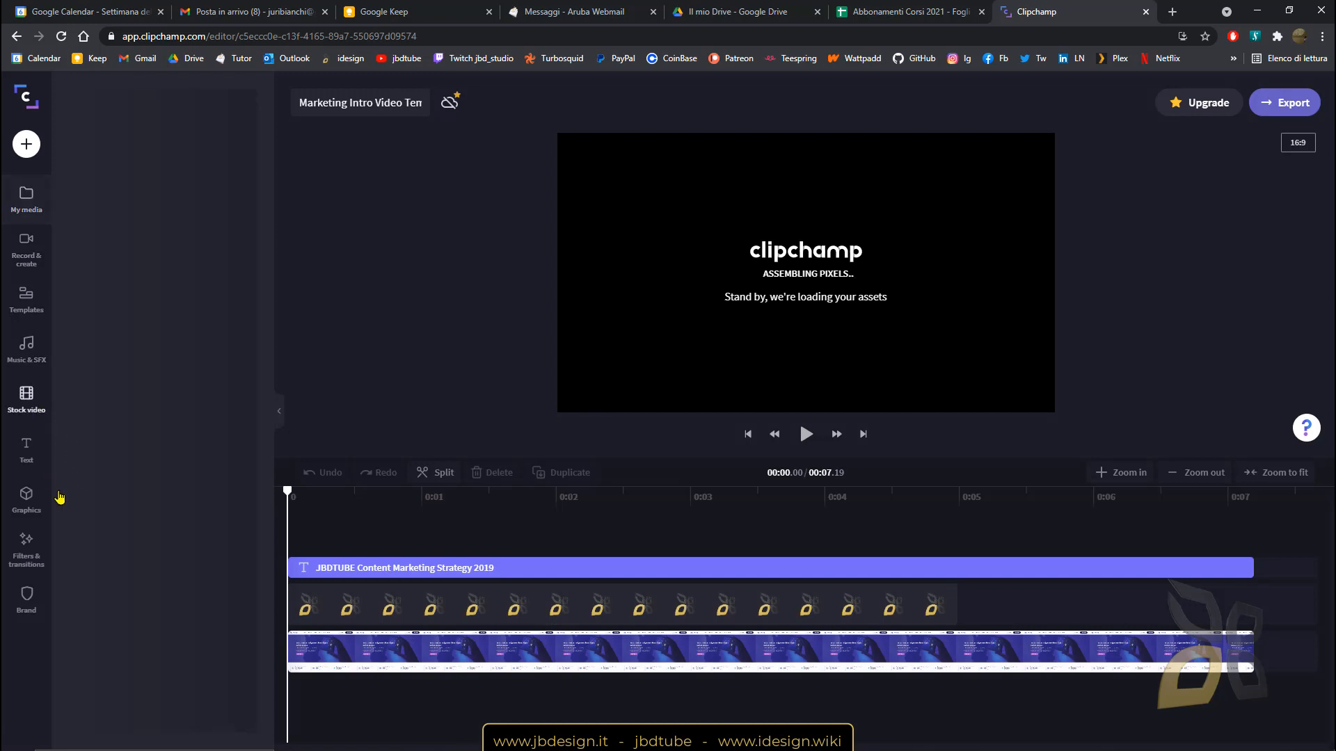
Add the Glow 'Make it glow' title to its own top track, about five seconds long.
{"action": "left_click", "coordinate": [30, 472]}
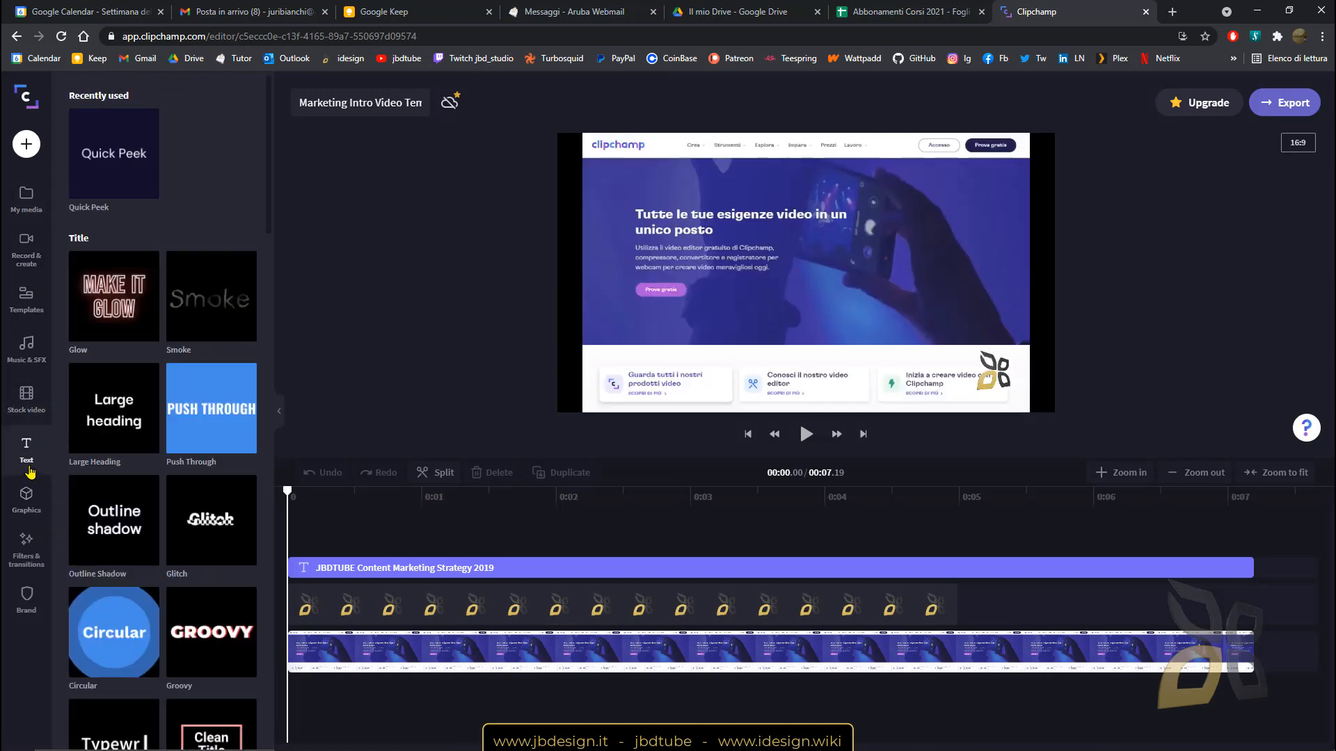
{"action": "left_click_drag", "start_coordinate": [114, 321], "coordinate": [352, 556]}
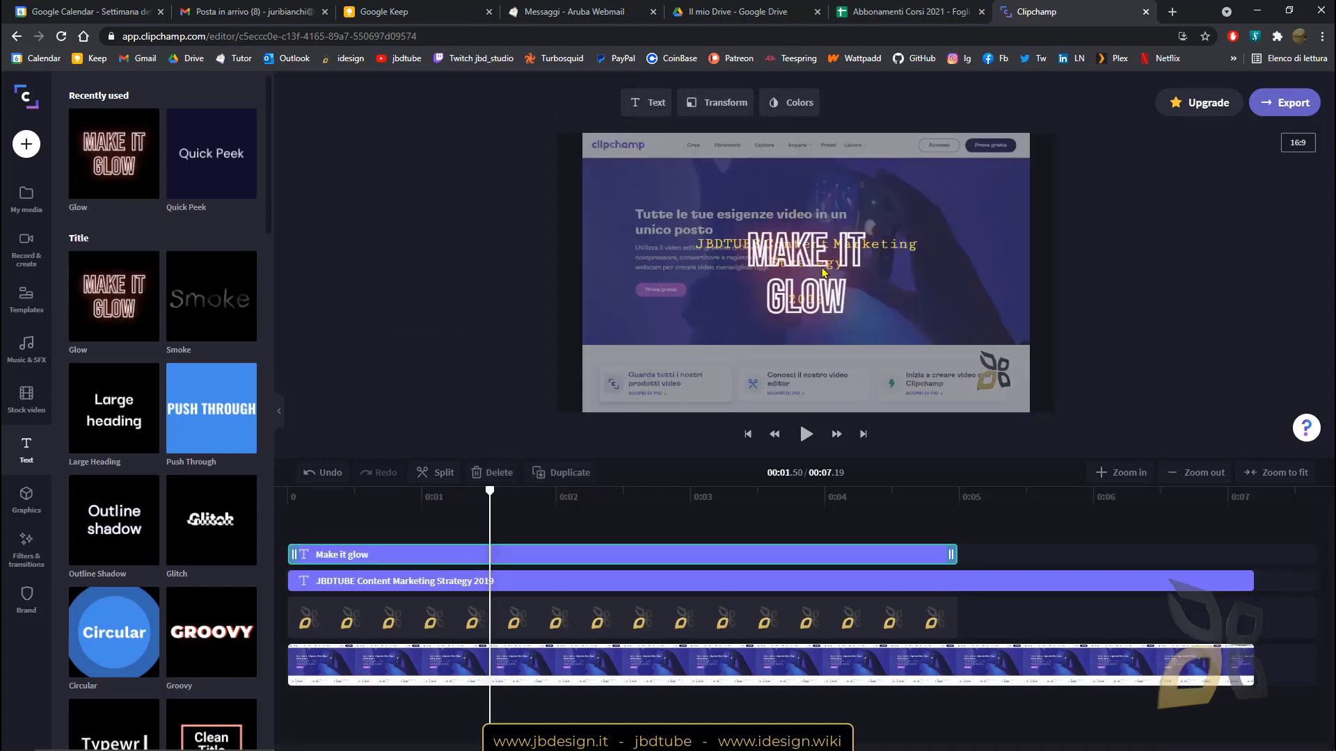
{"action": "scroll", "coordinate": [90, 482], "scroll_direction": "down", "scroll_amount": 8}
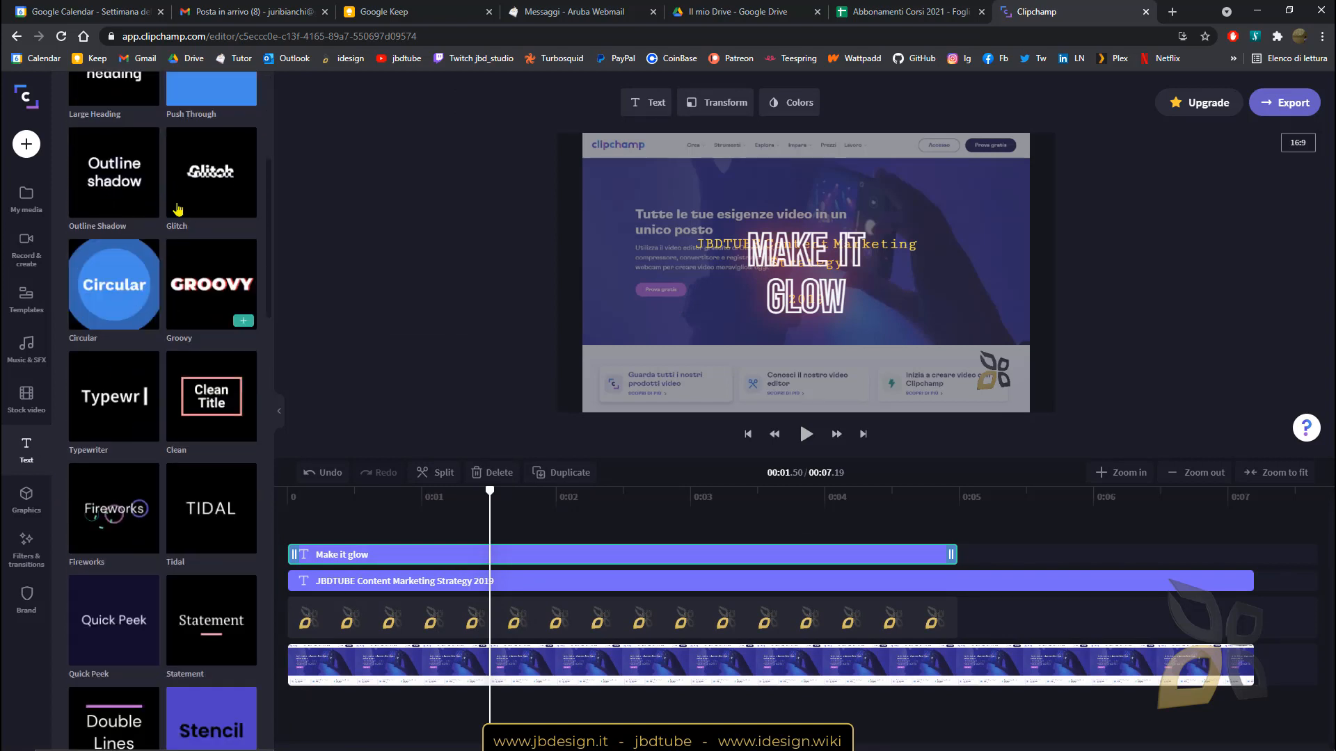
{"action": "scroll", "coordinate": [174, 593], "scroll_direction": "down", "scroll_amount": 5}
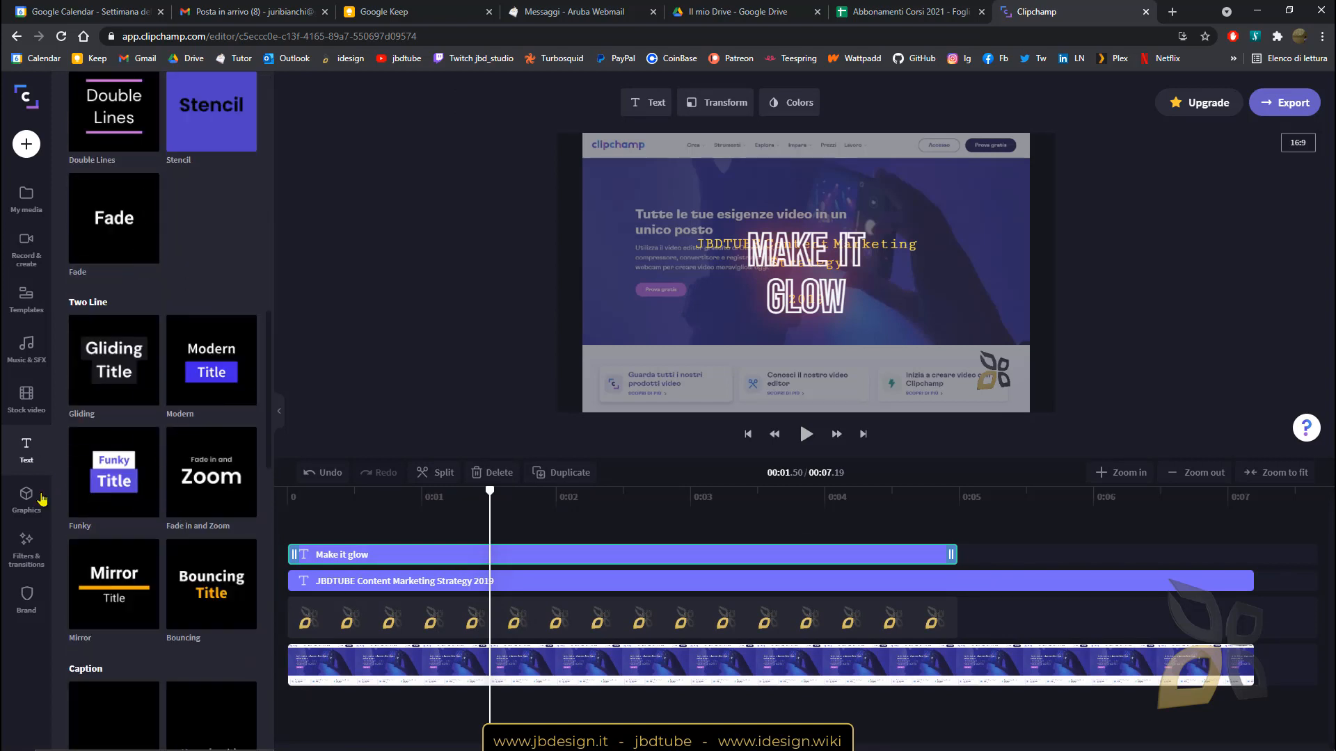
Browse the Filters & transitions list and select the logo and screenshot clips on the timeline.
{"action": "left_click", "coordinate": [26, 498]}
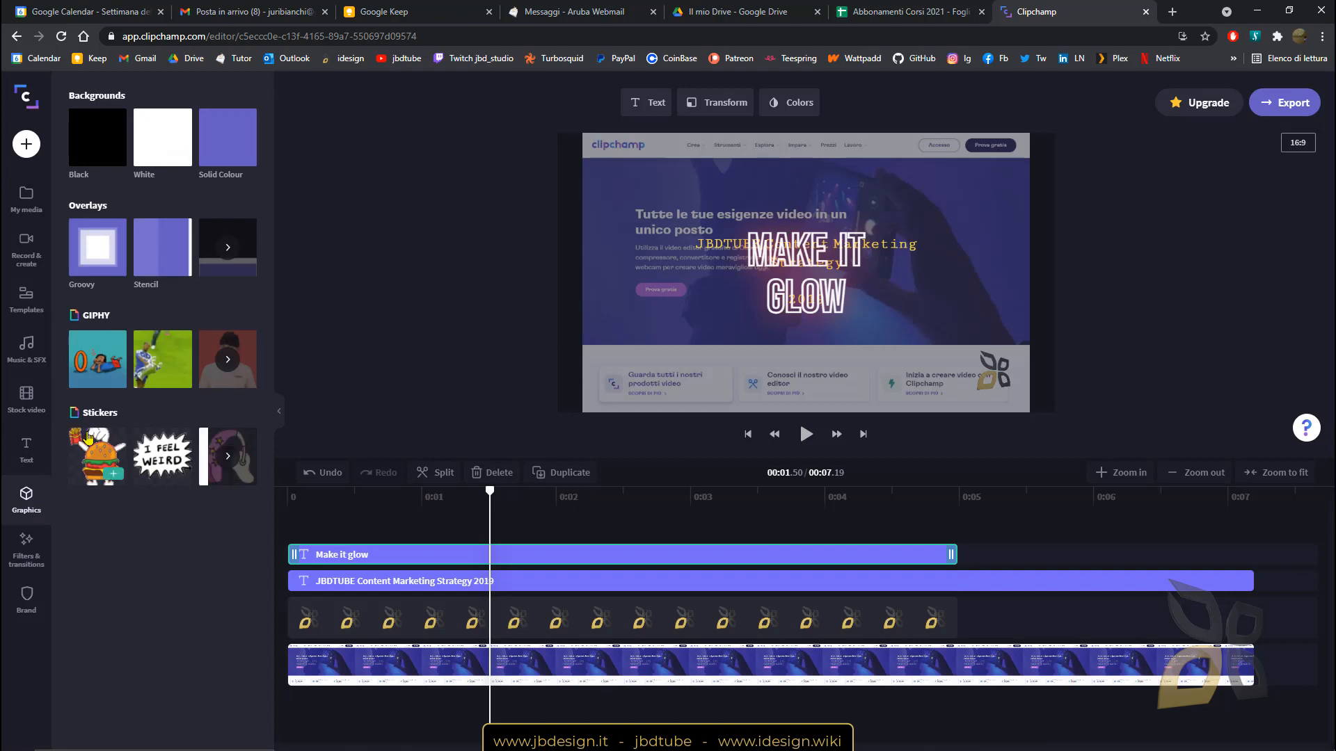
{"action": "left_click", "coordinate": [32, 556]}
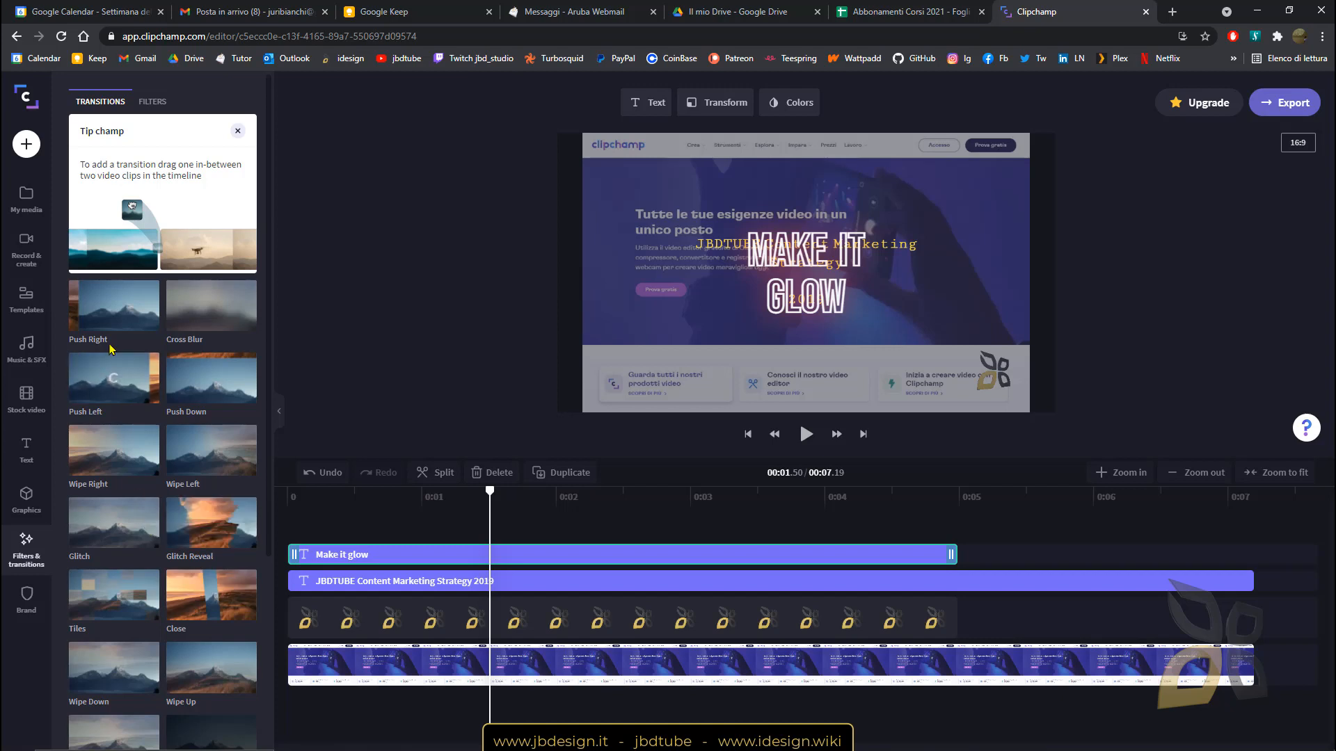
{"action": "scroll", "coordinate": [155, 523], "scroll_direction": "down", "scroll_amount": 1}
{"action": "scroll", "coordinate": [155, 522], "scroll_direction": "down", "scroll_amount": 4}
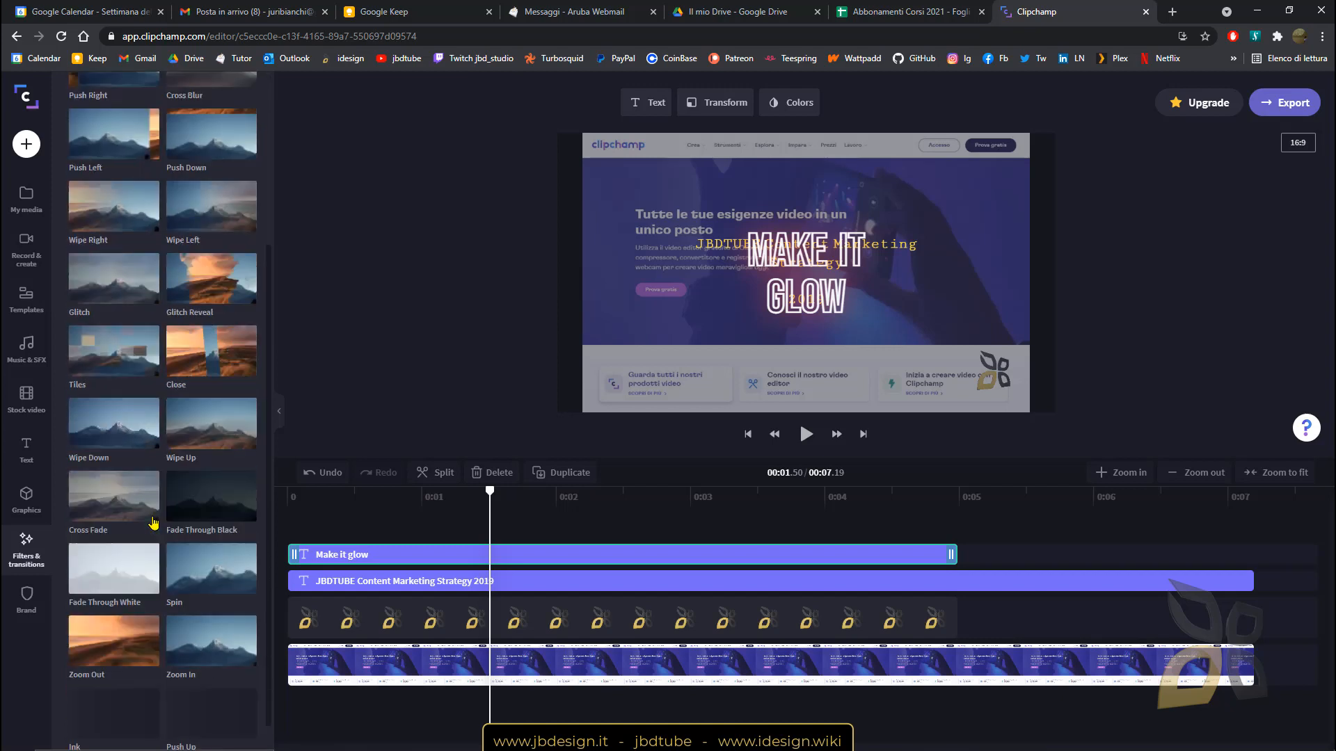
{"action": "left_click", "coordinate": [905, 614]}
{"action": "left_click", "coordinate": [1180, 664]}
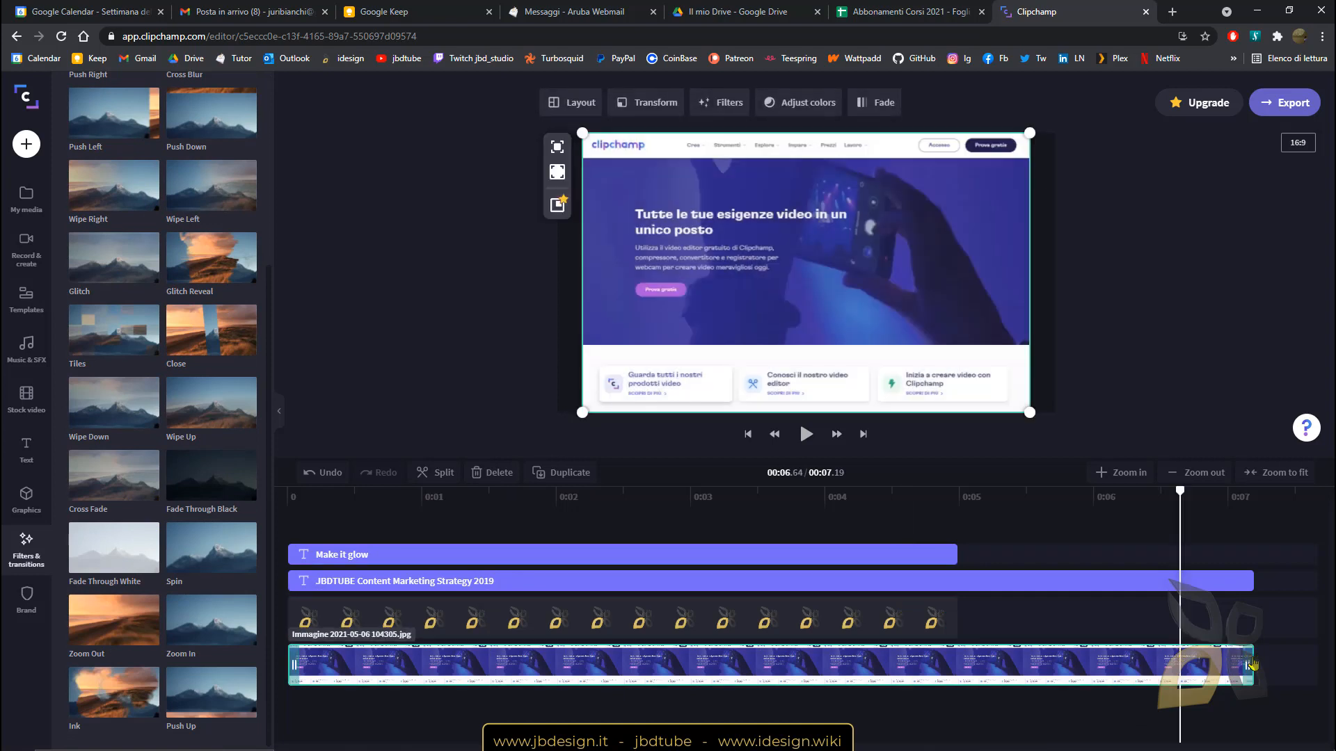
{"action": "left_click_drag", "start_coordinate": [1245, 666], "coordinate": [585, 666]}
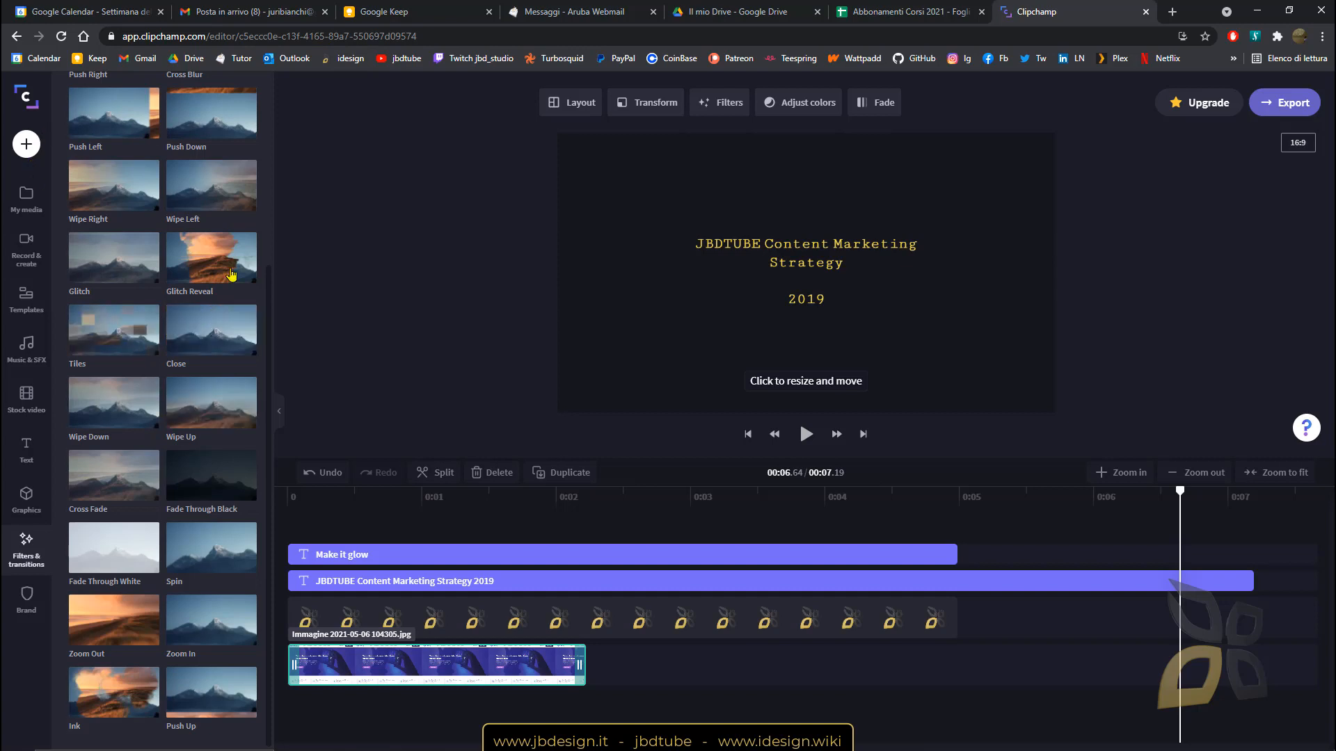
{"action": "left_click_drag", "start_coordinate": [232, 276], "coordinate": [620, 676]}
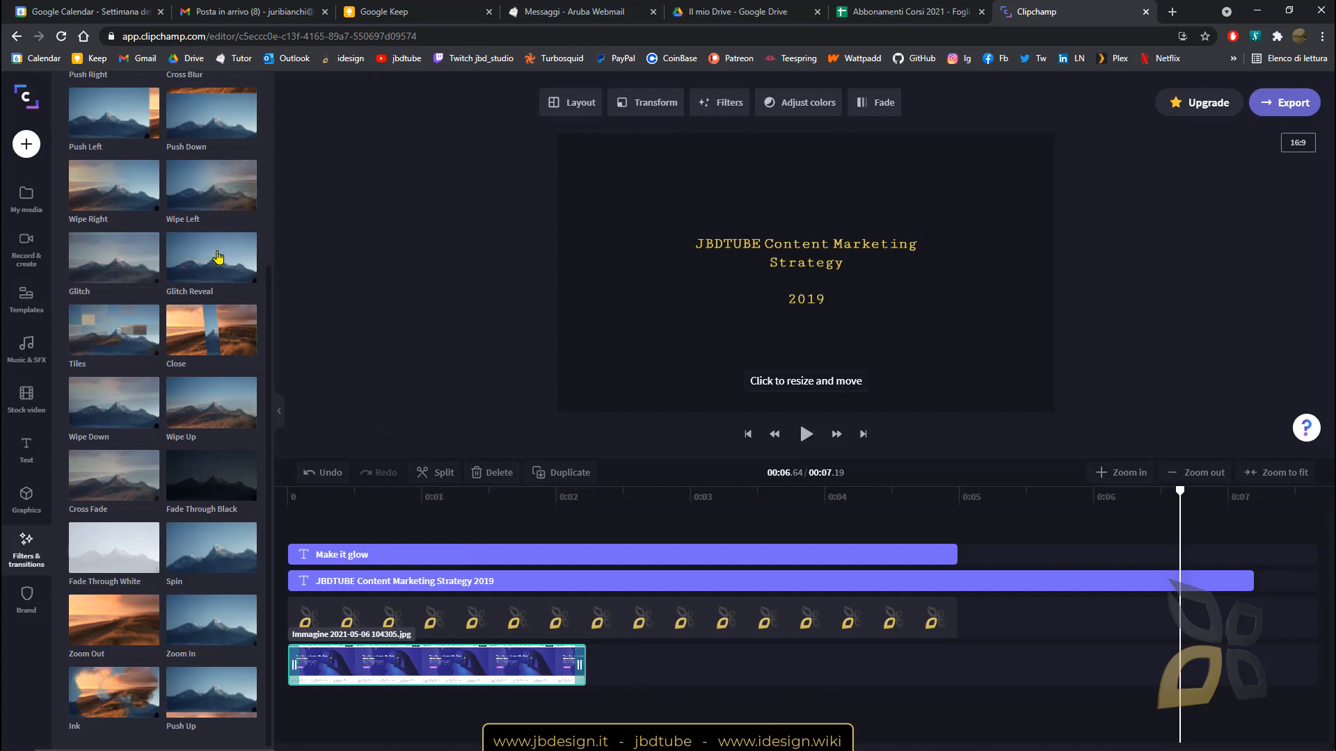
{"action": "left_click", "coordinate": [26, 144]}
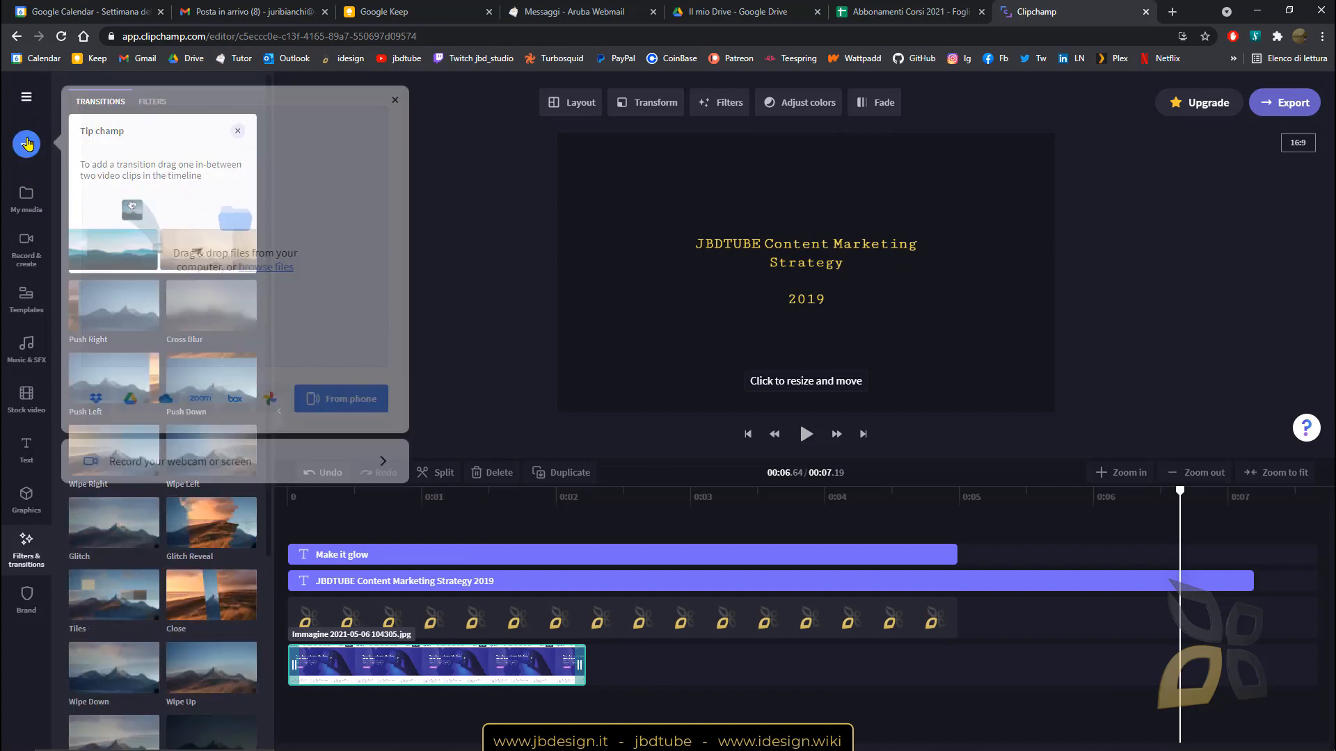
{"action": "left_click", "coordinate": [243, 221]}
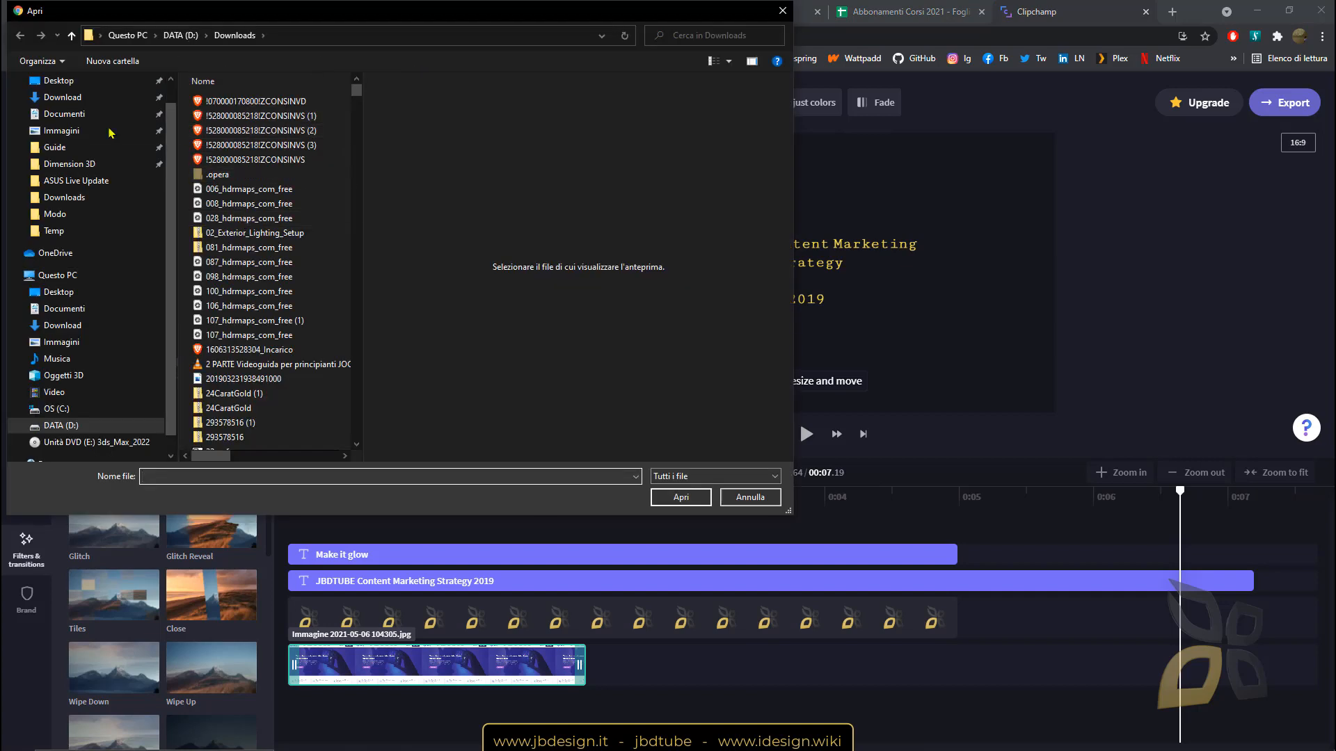
{"action": "left_click", "coordinate": [62, 97]}
{"action": "left_click", "coordinate": [259, 135]}
{"action": "left_click", "coordinate": [681, 496]}
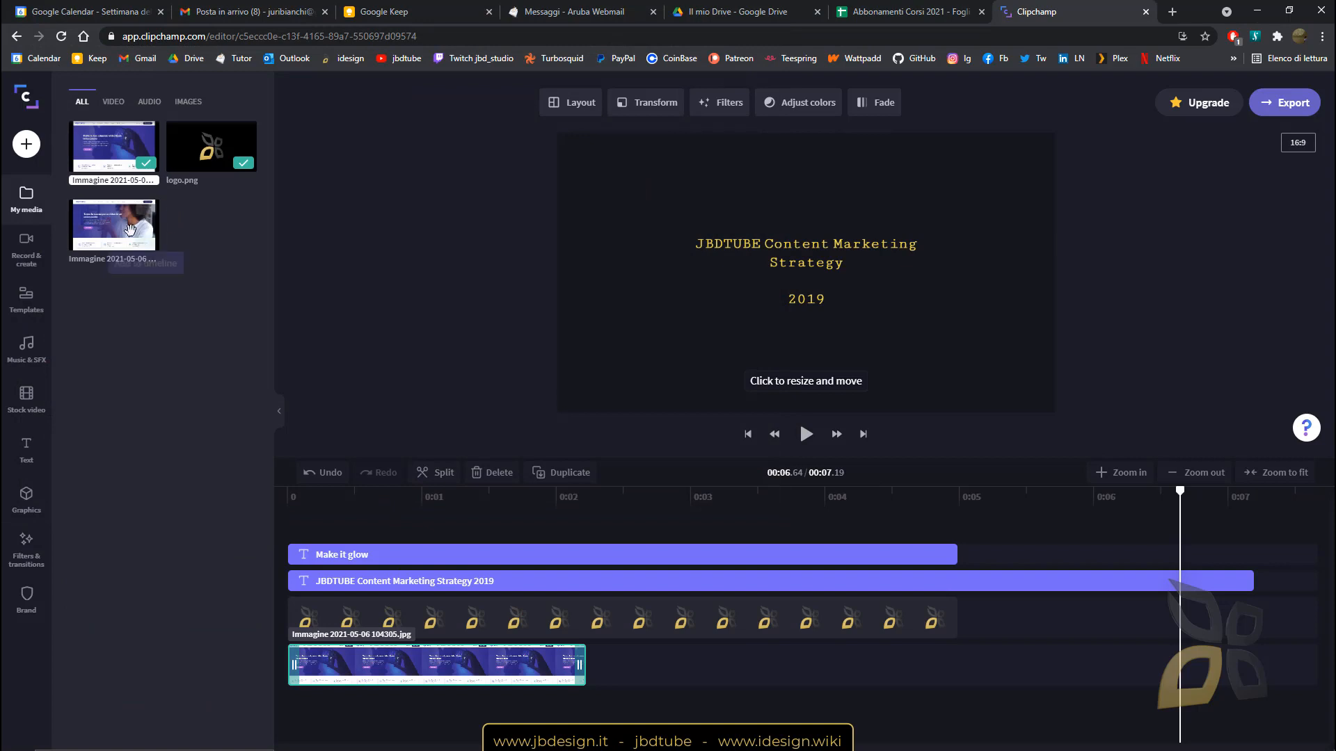
{"action": "left_click_drag", "start_coordinate": [139, 230], "coordinate": [591, 668]}
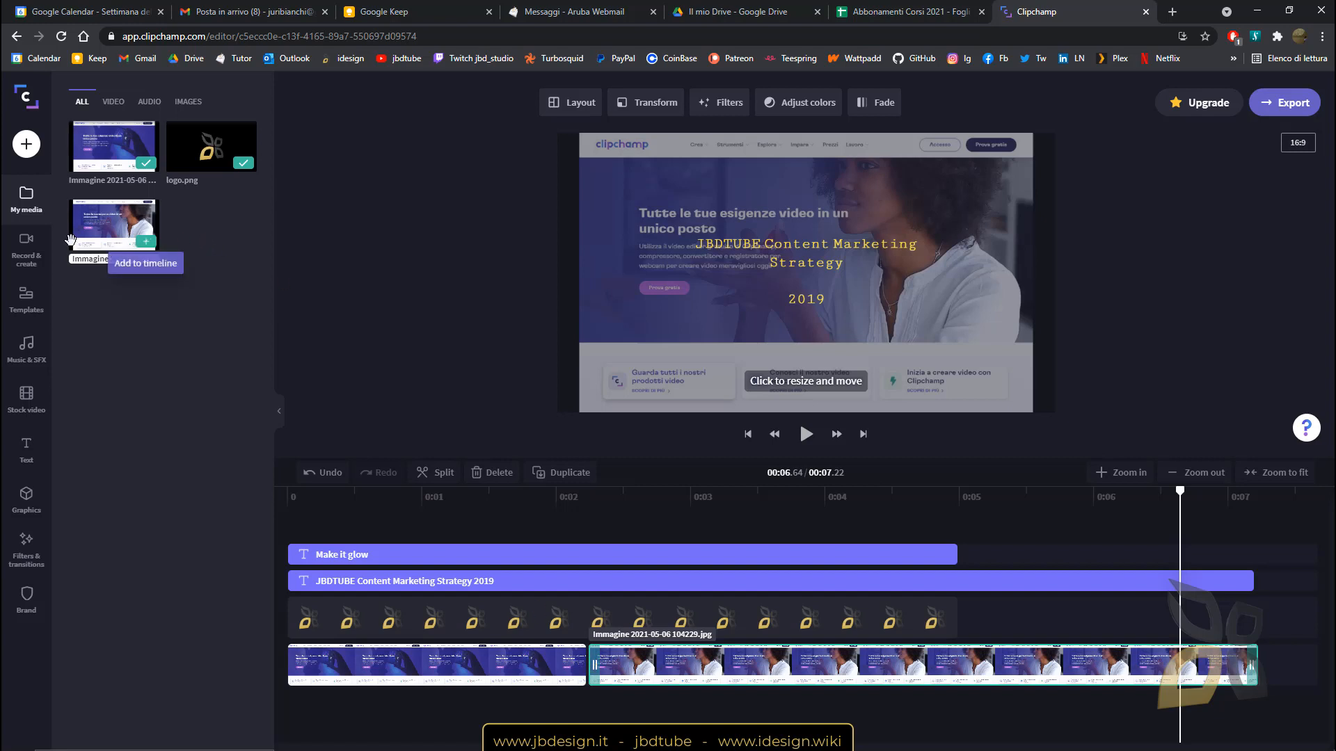
{"action": "left_click", "coordinate": [26, 546]}
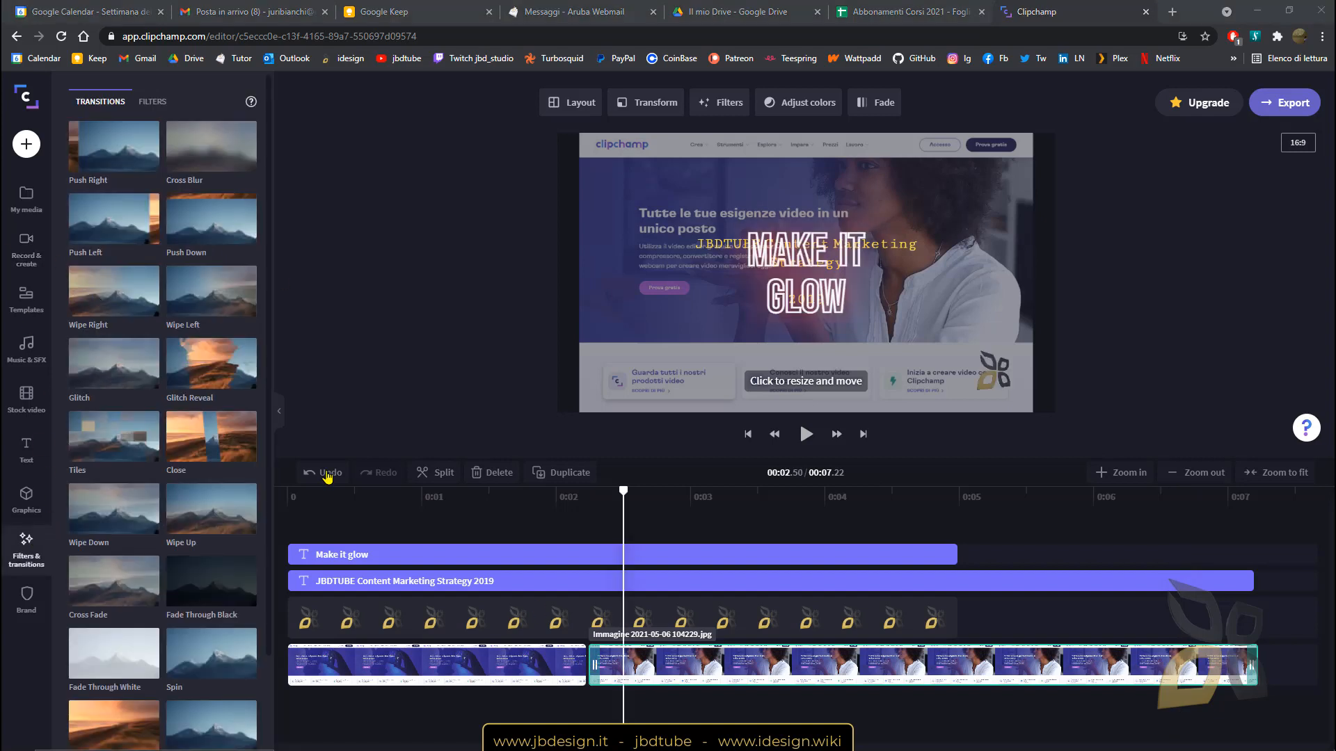
Add Glitch Reveal between the clips, trim JBDTUBE to about 2.2 s, and put Make it glow after it.
{"action": "mouse_move", "coordinate": [209, 363]}
{"action": "left_mouse_down"}
{"action": "mouse_move", "coordinate": [609, 592]}
{"action": "mouse_move", "coordinate": [586, 674]}
{"action": "left_mouse_up"}
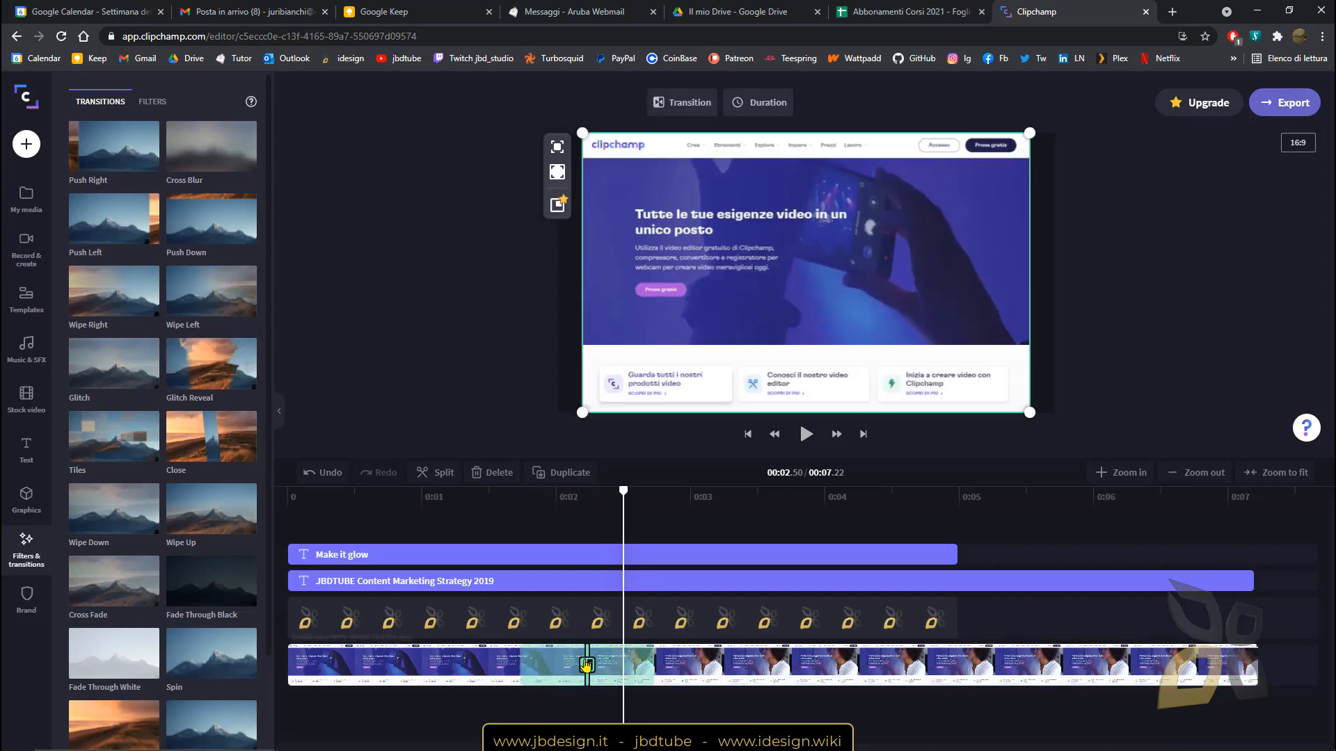
{"action": "left_click_drag", "start_coordinate": [623, 495], "coordinate": [517, 555]}
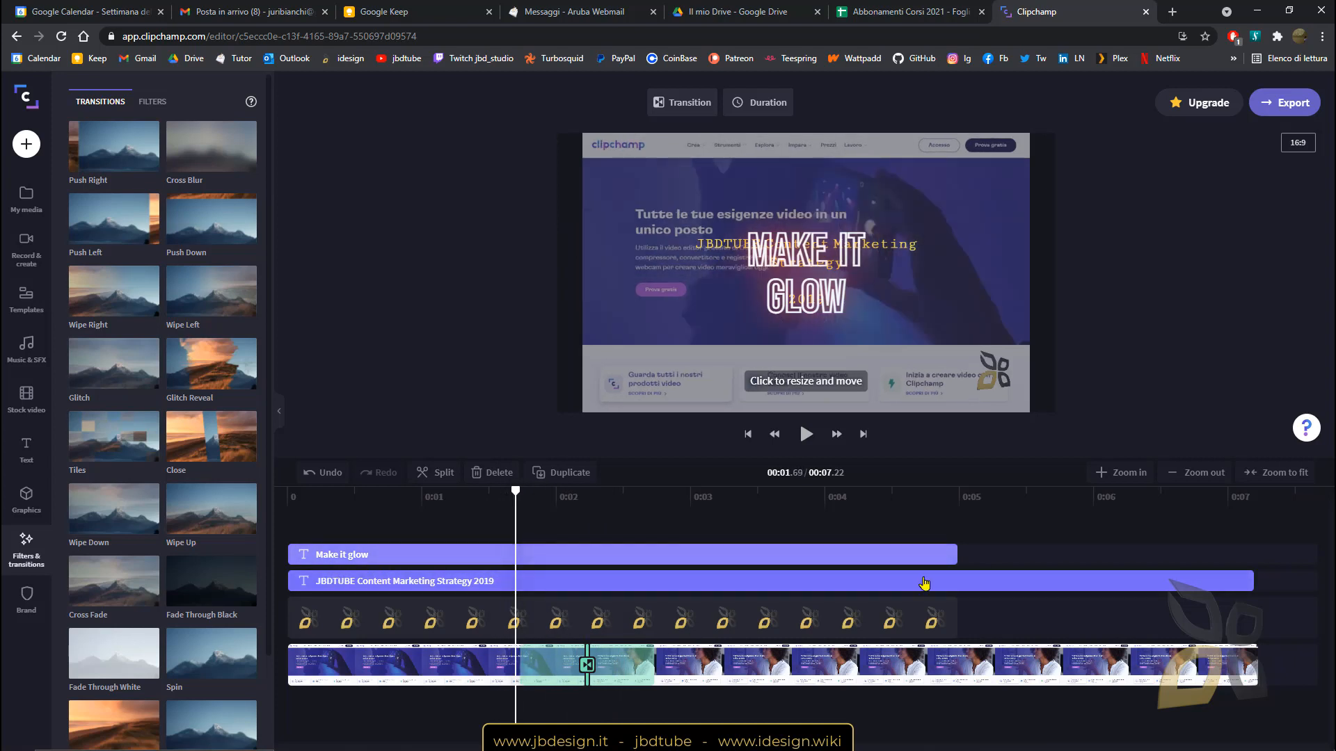
{"action": "left_click", "coordinate": [1256, 583]}
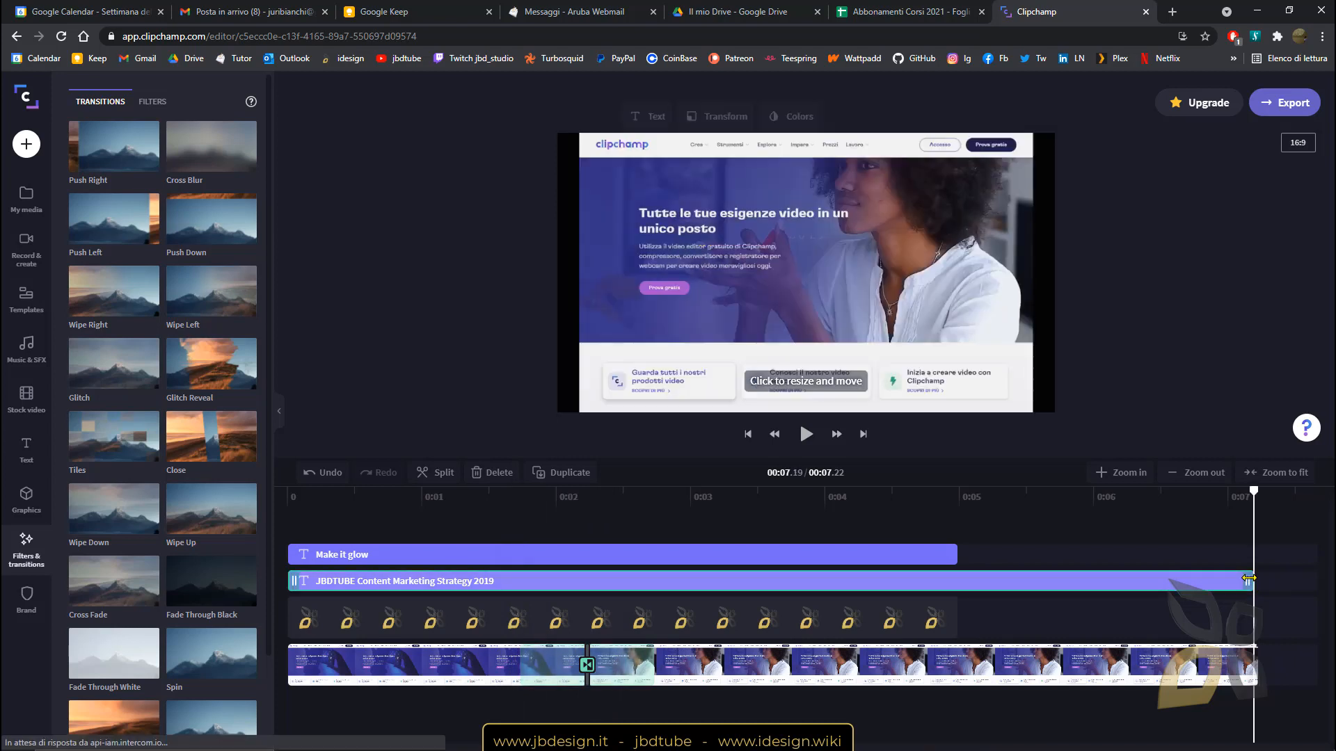
{"action": "left_click_drag", "start_coordinate": [1257, 583], "coordinate": [586, 584]}
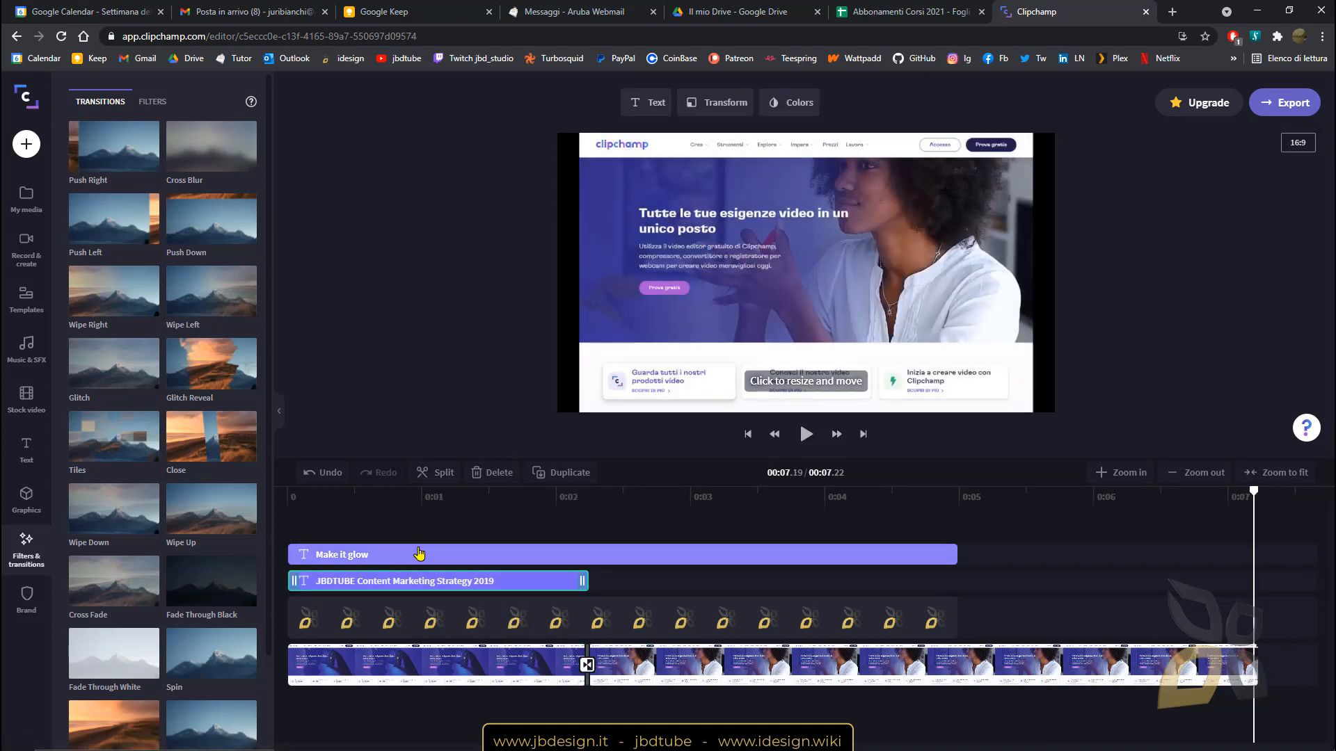
{"action": "left_click_drag", "start_coordinate": [418, 554], "coordinate": [718, 576]}
Play the sequence back from about 0:01.1 to preview the transition and titles.
{"action": "left_click", "coordinate": [578, 501]}
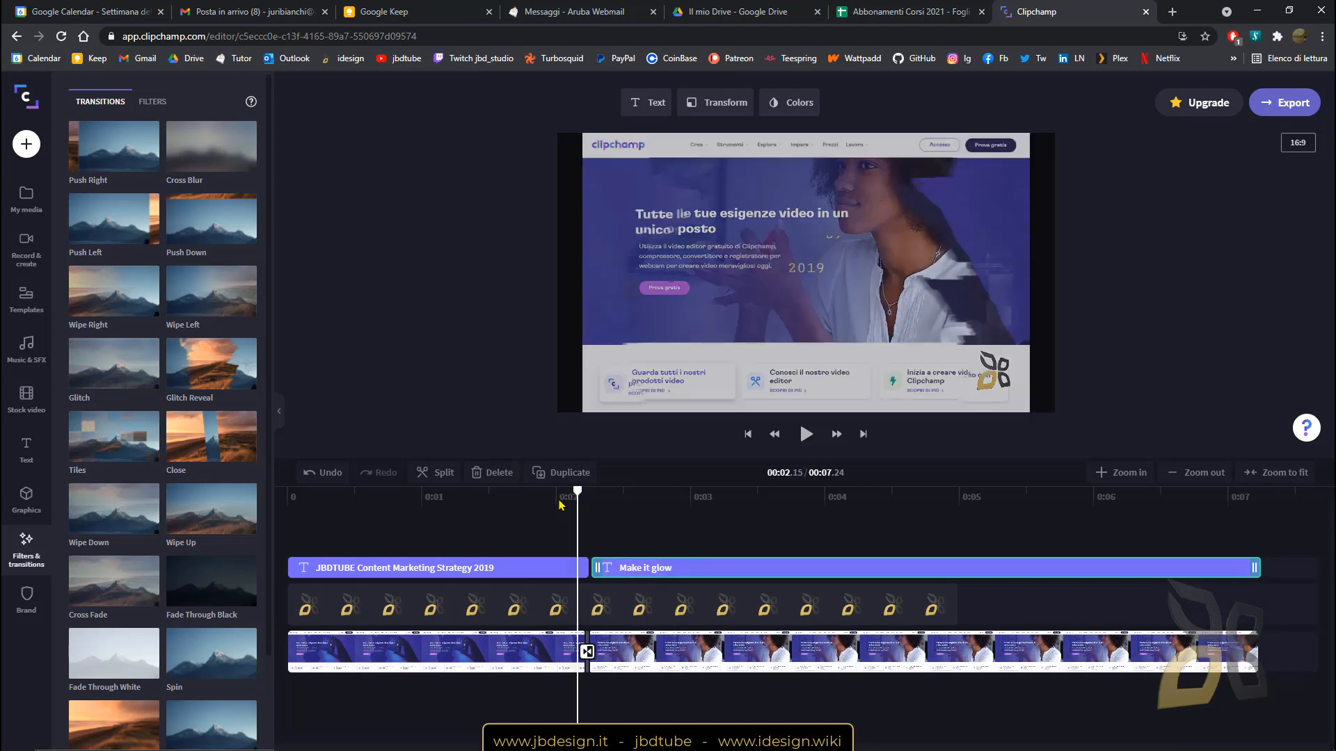
{"action": "key", "text": "space"}
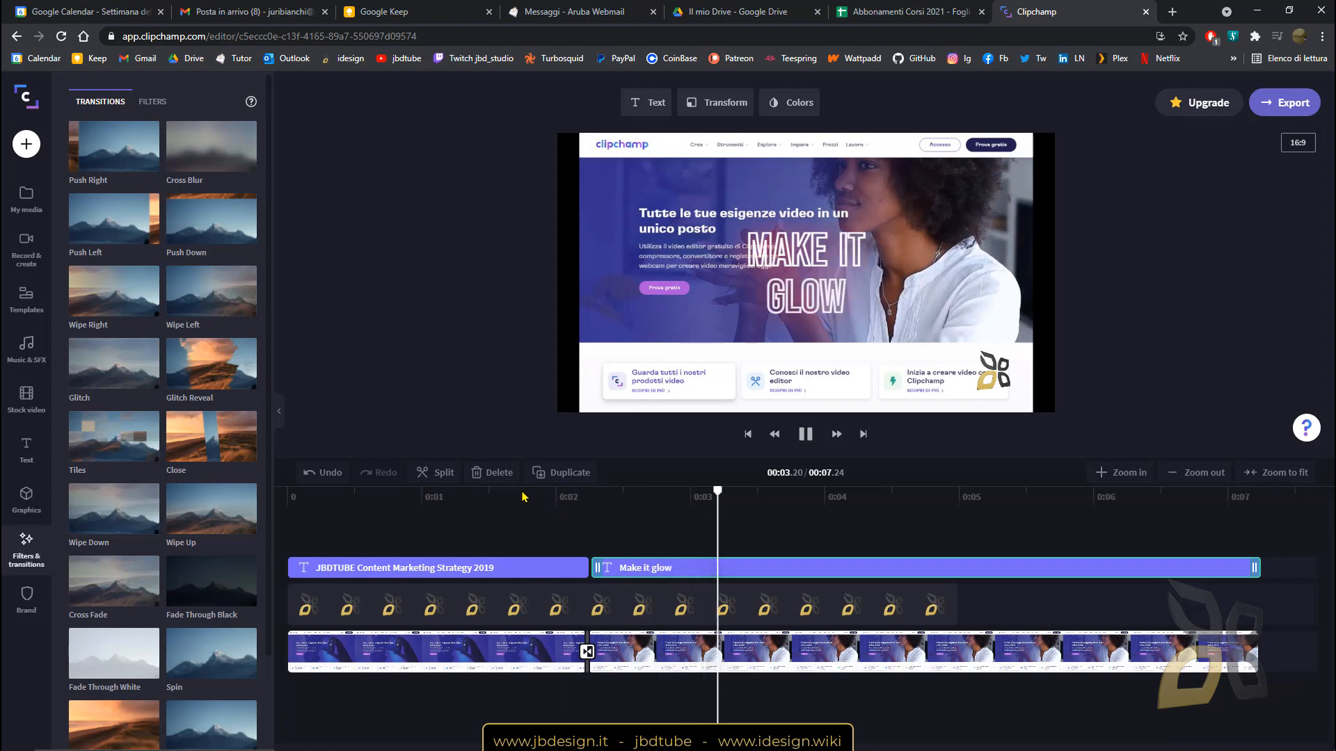
{"action": "left_click", "coordinate": [524, 497]}
{"action": "left_click", "coordinate": [438, 499]}
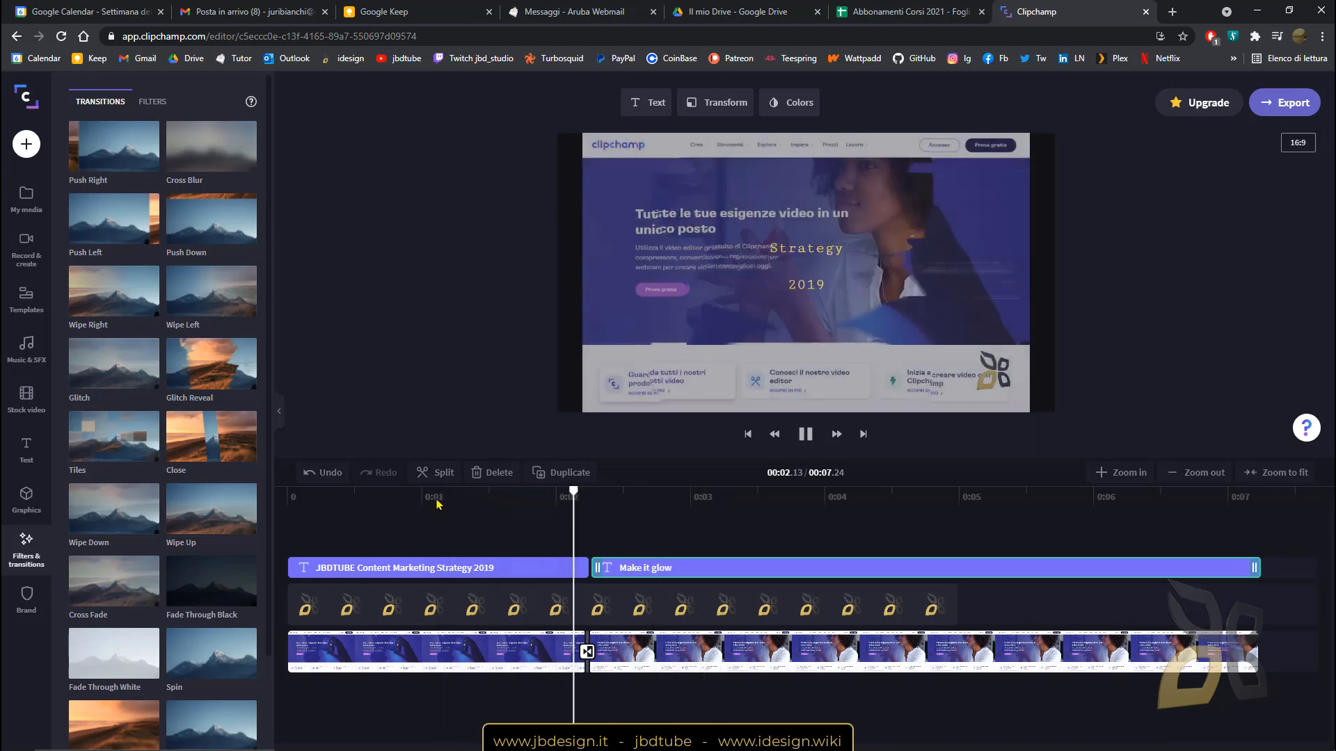
{"action": "key", "text": "space"}
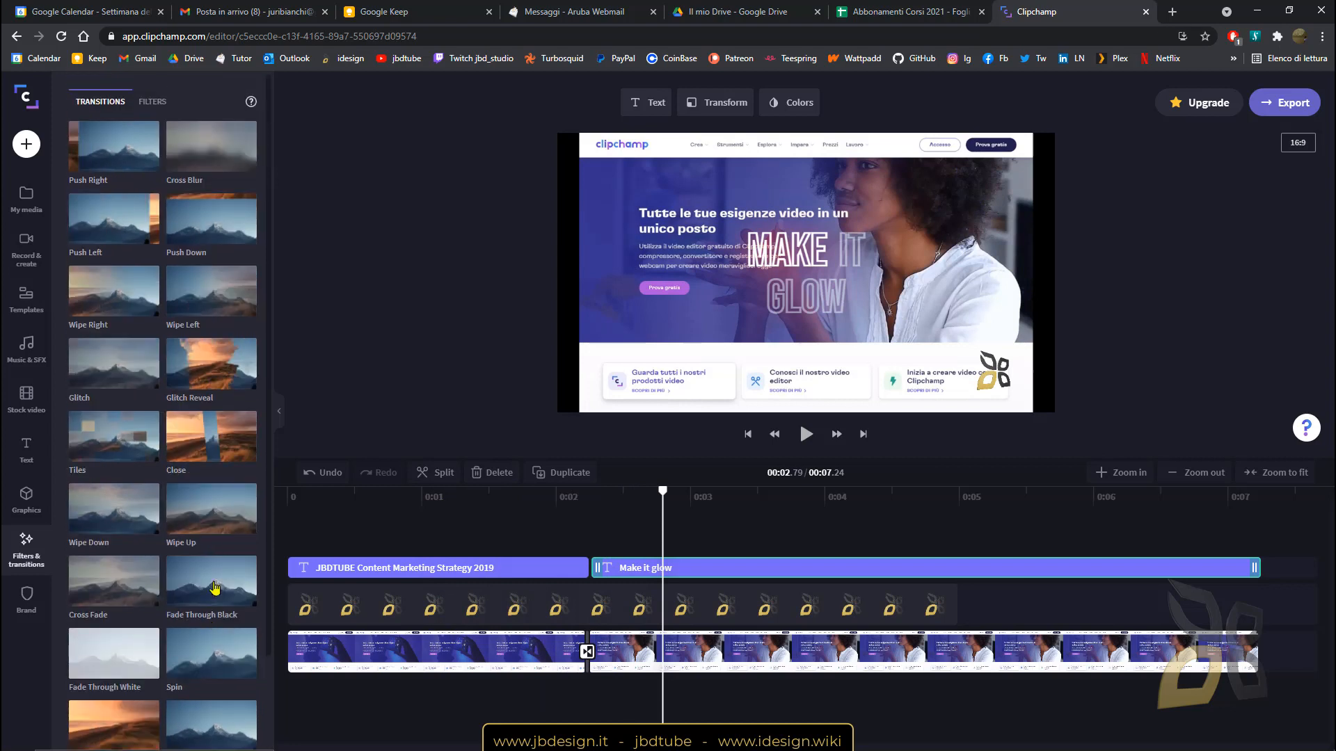
{"action": "left_click", "coordinate": [151, 103]}
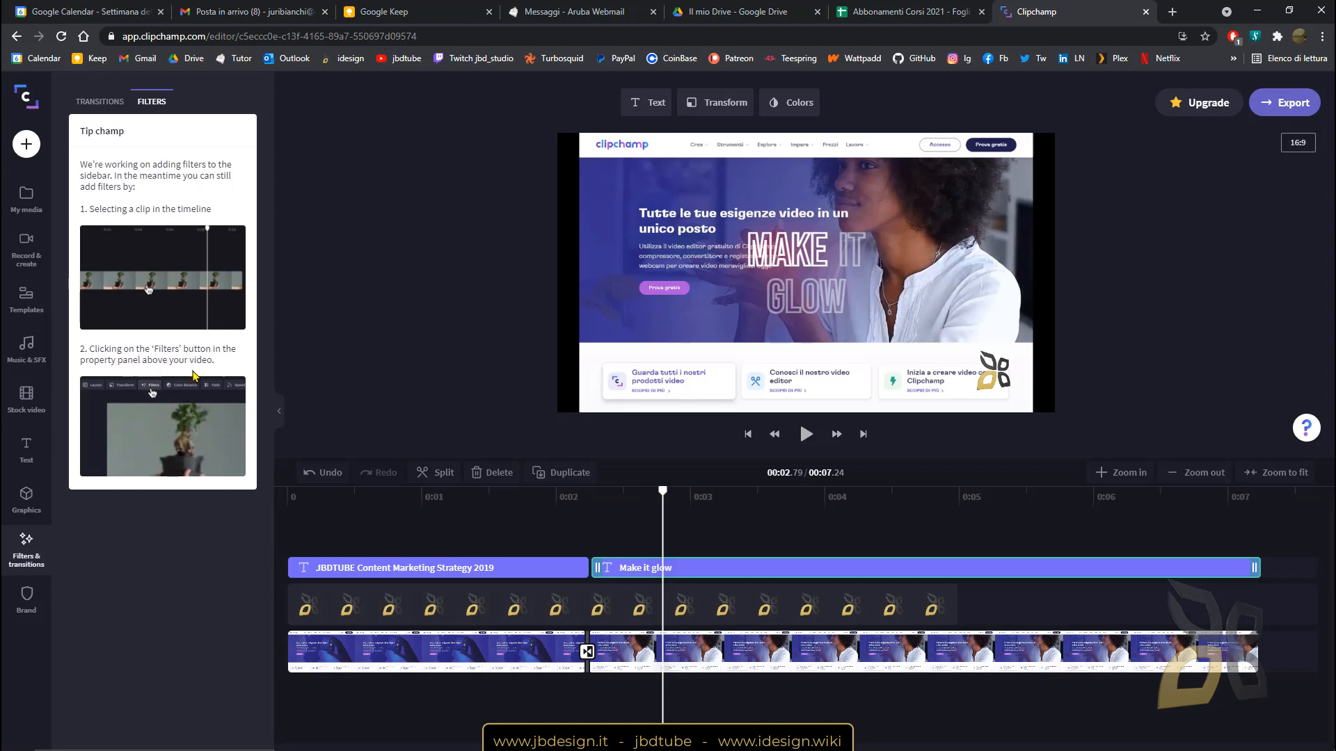
Apply B&W Filter 1 to the second screenshot clip.
{"action": "left_click", "coordinate": [739, 660]}
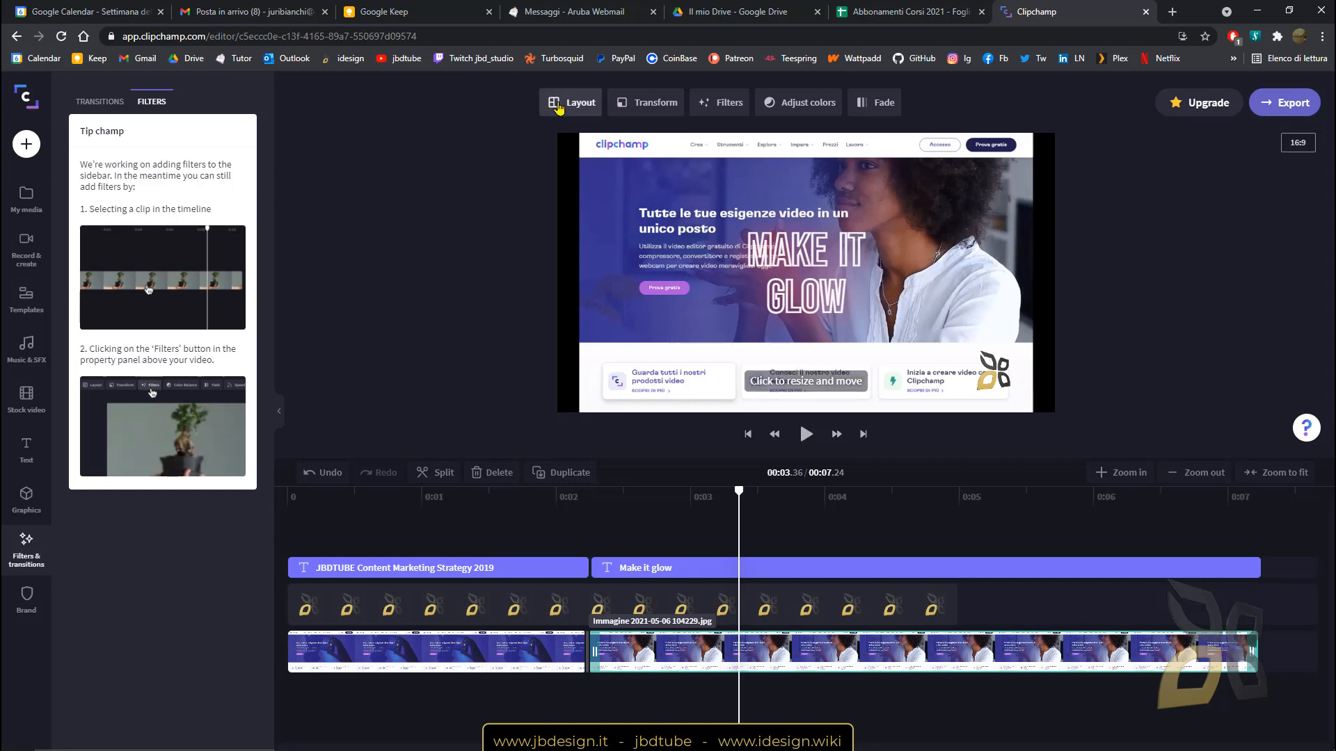
{"action": "left_click", "coordinate": [737, 114]}
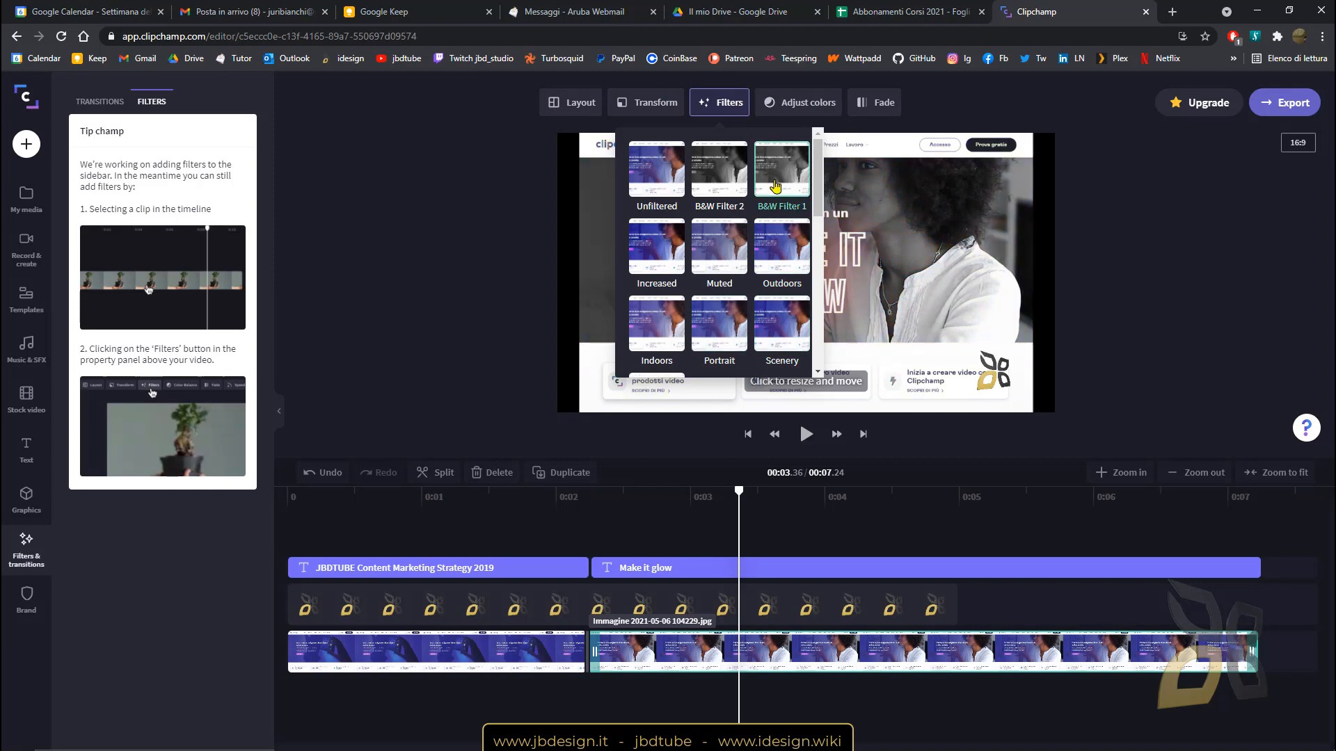
{"action": "left_click", "coordinate": [493, 370]}
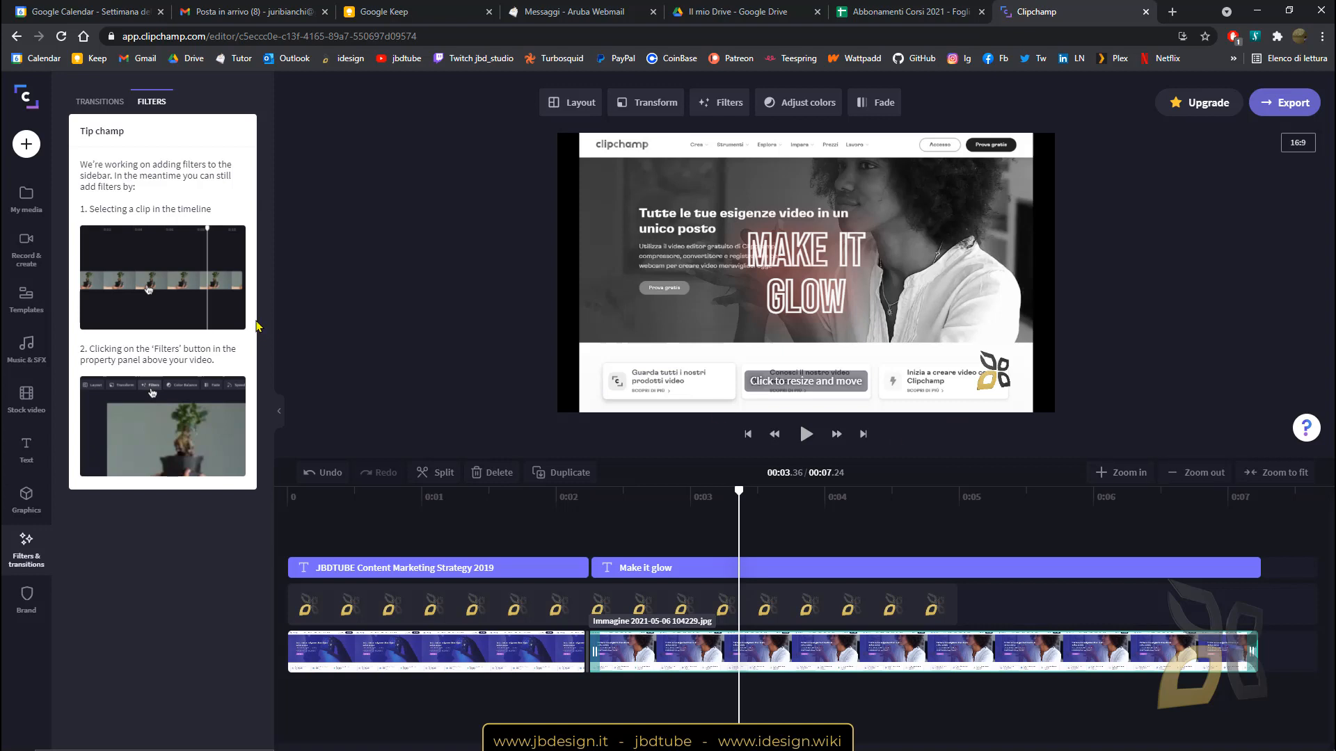
{"action": "left_click", "coordinate": [94, 101]}
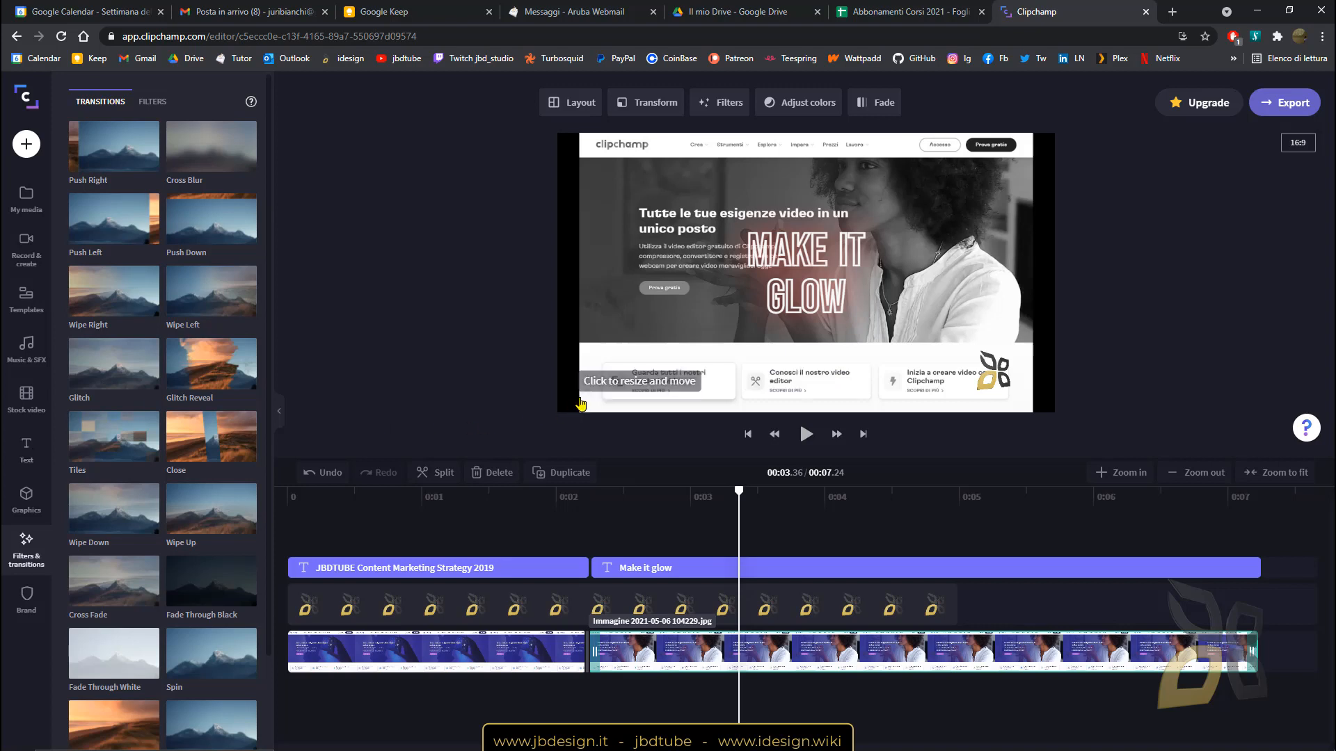
Move the playhead to 0:03.46 and start exporting the video.
{"action": "left_click_drag", "start_coordinate": [738, 491], "coordinate": [752, 494]}
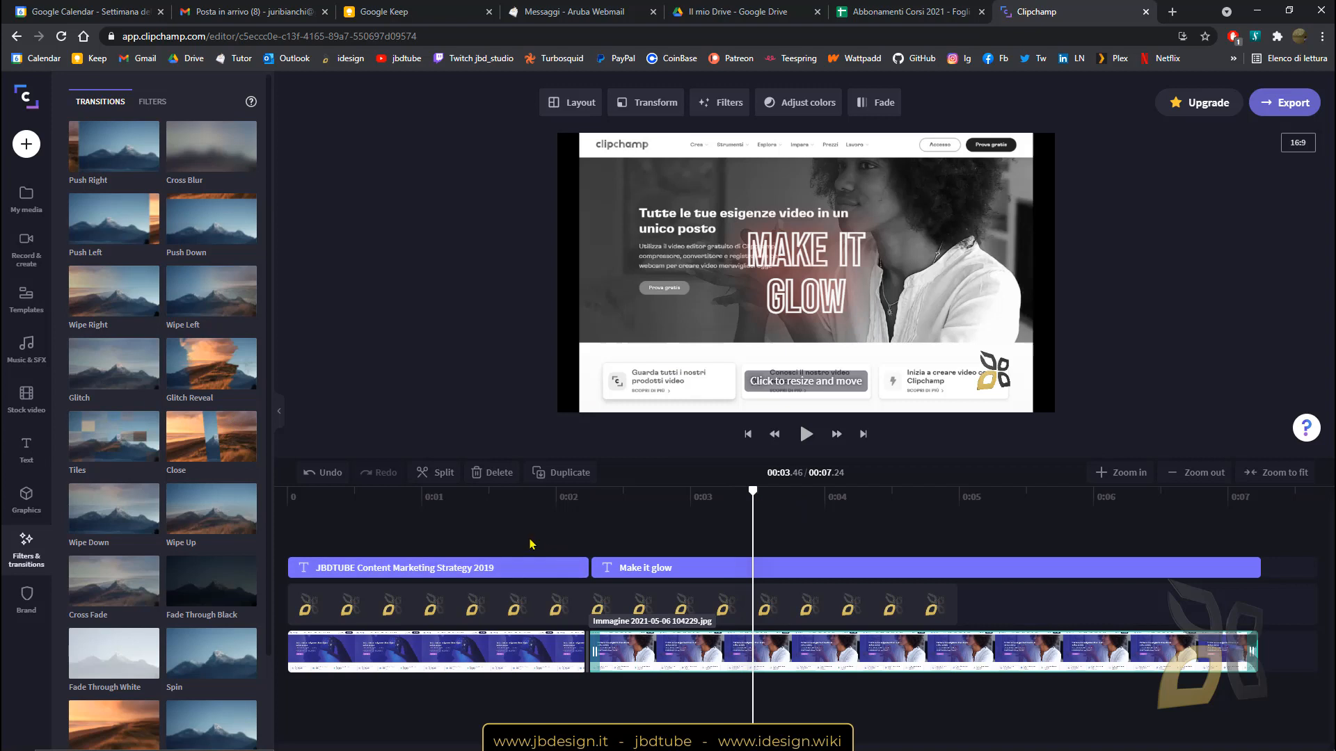
{"action": "left_click", "coordinate": [28, 99]}
{"action": "left_click", "coordinate": [26, 199]}
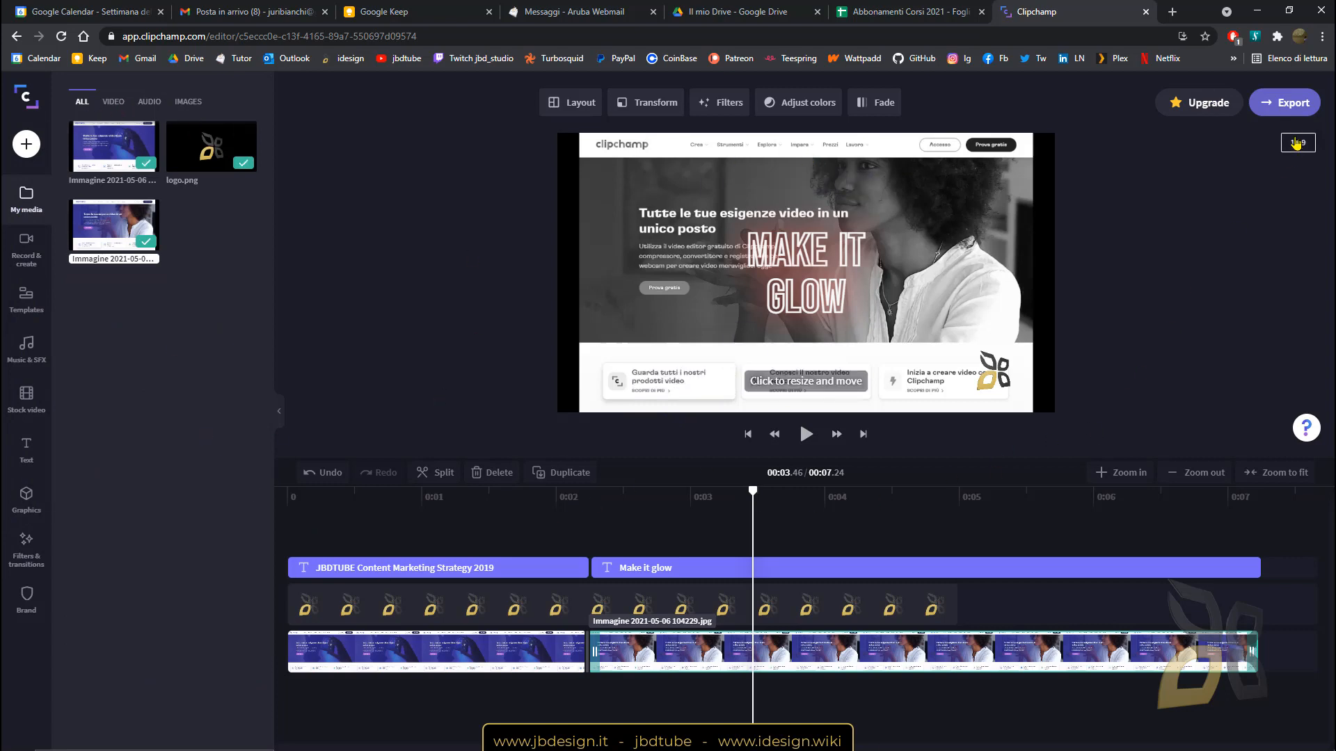
{"action": "left_click", "coordinate": [1294, 106]}
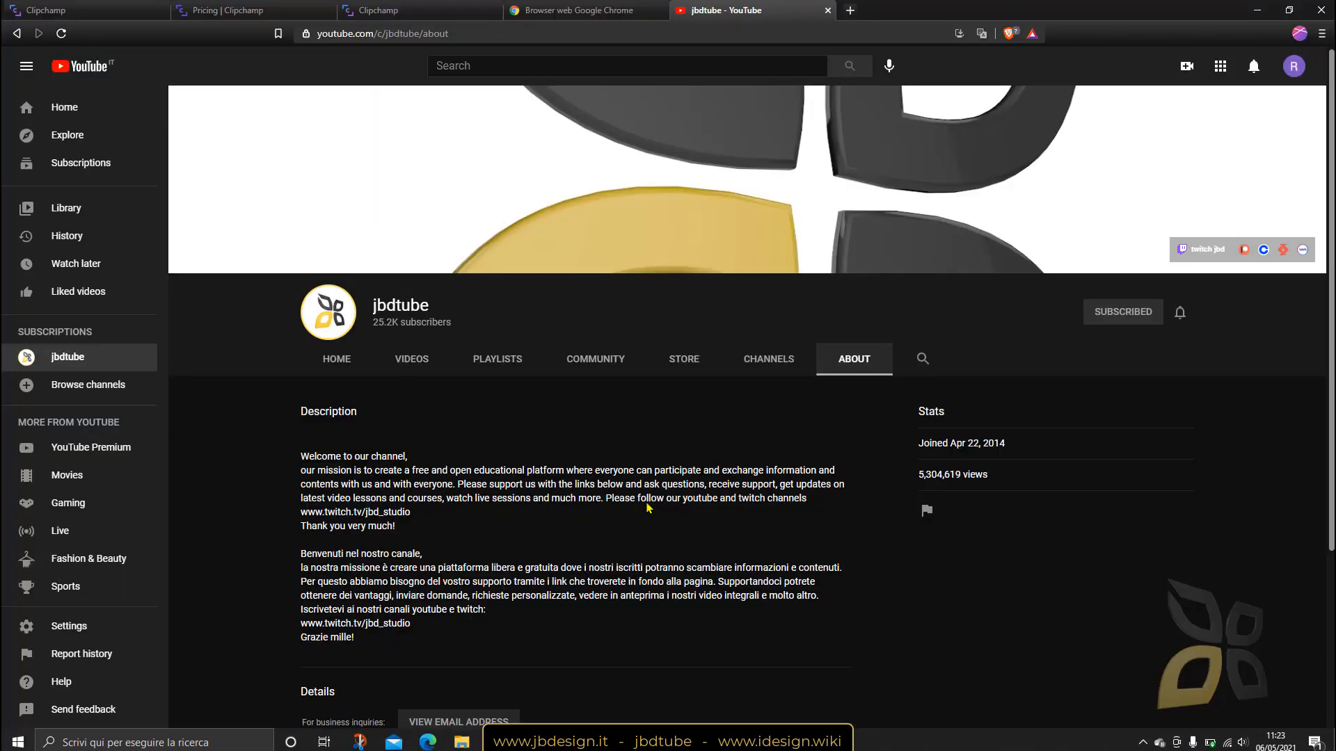
Enter 'convert video' in the jbdtube channel's search field.
{"action": "left_click", "coordinate": [926, 362]}
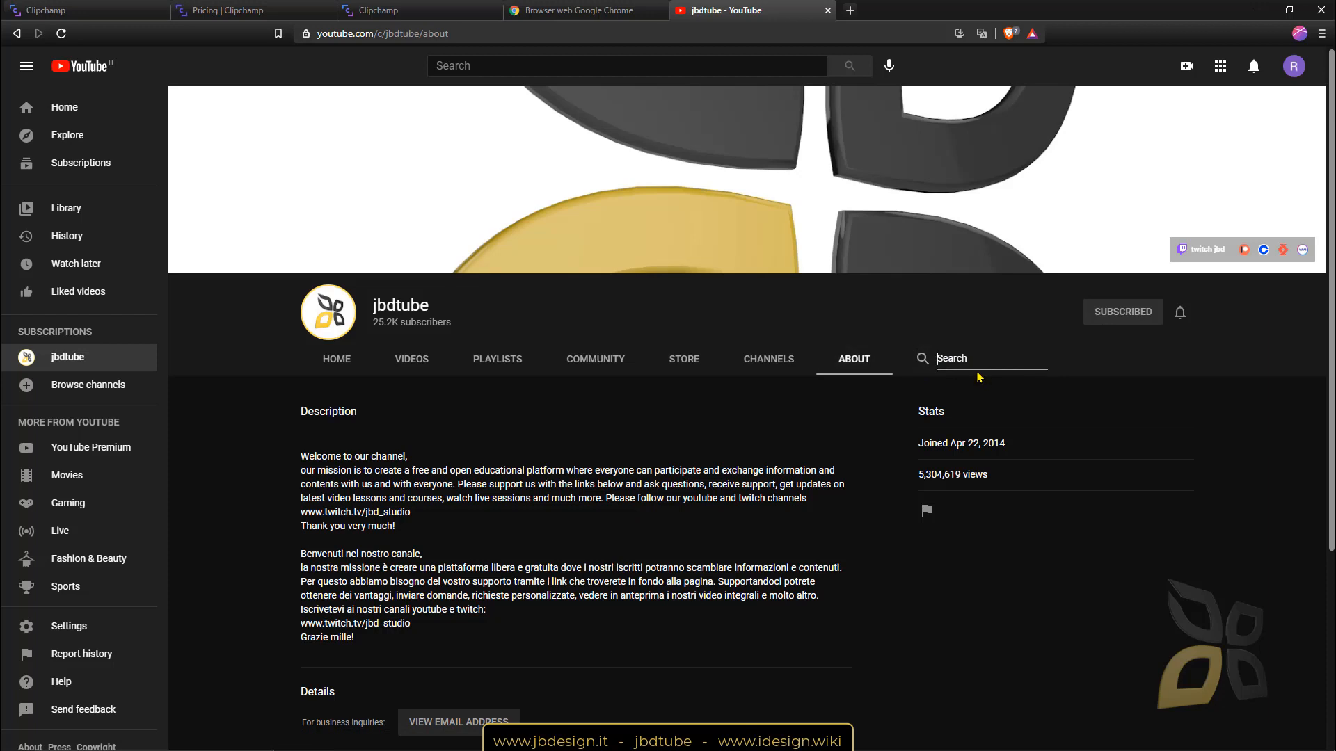
{"action": "type", "text": "convert video"}
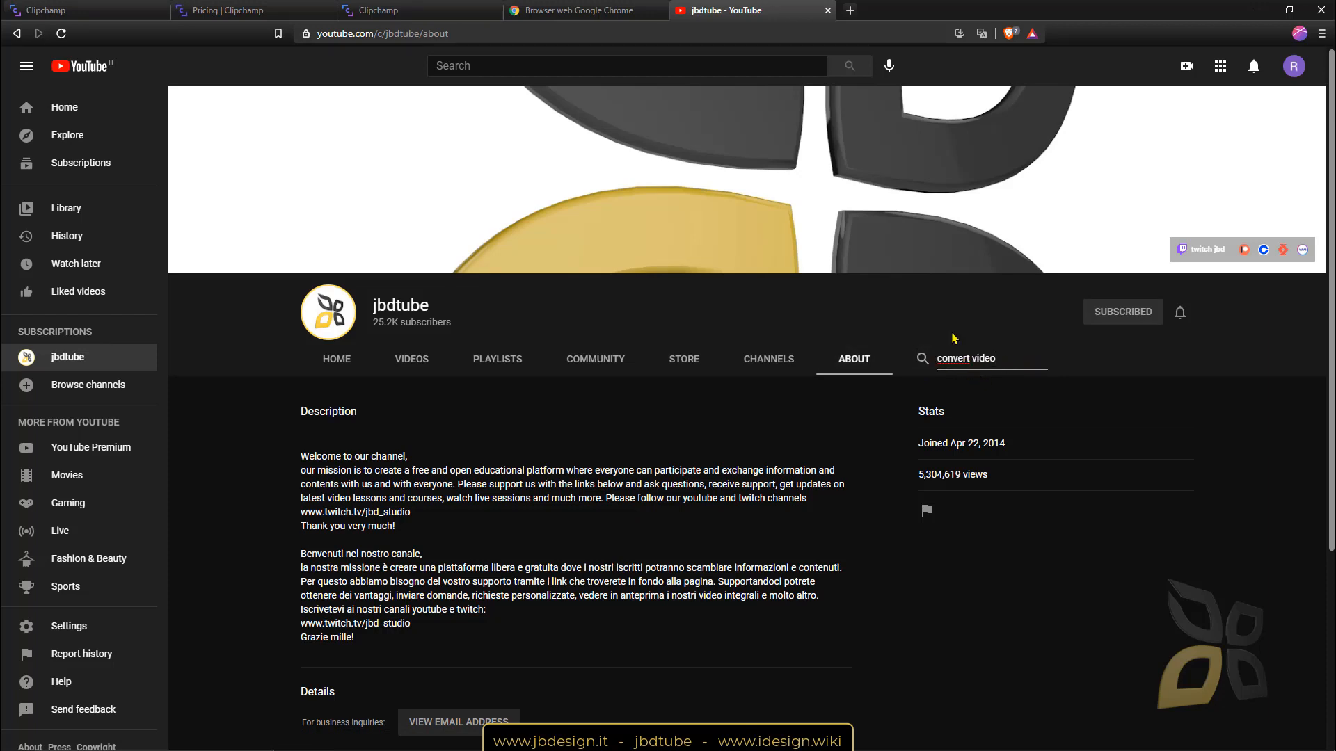